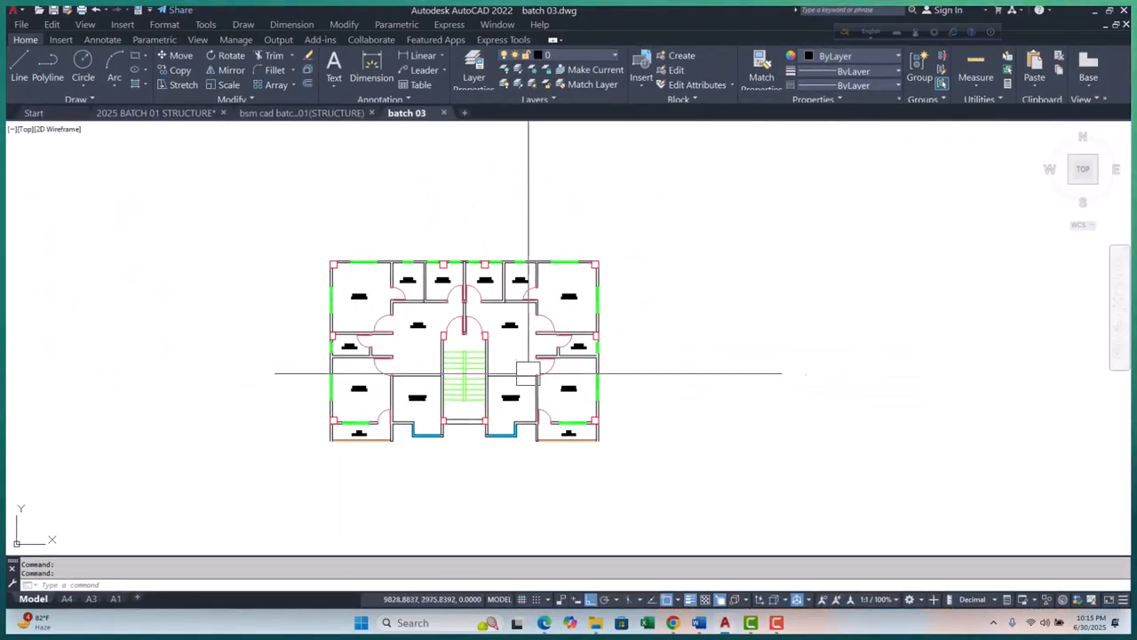
# - Examine the two-unit floor plan, including its bedrooms, toilets, kitchens, dining and living rooms, verandas and central staircase
pyautogui.click(778, 624)
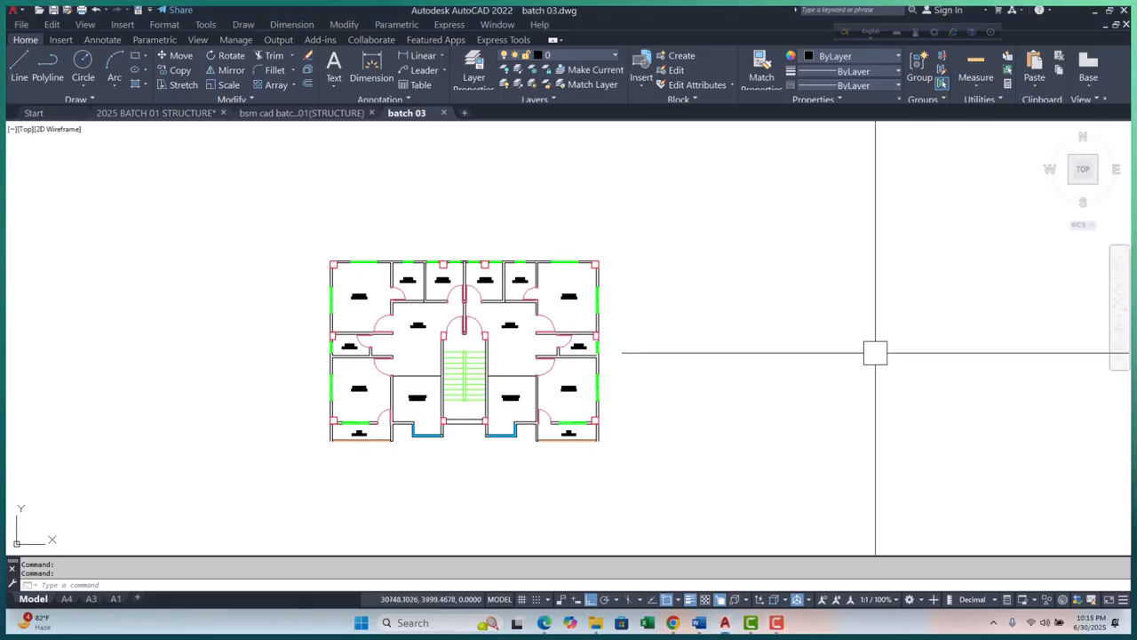
pyautogui.scroll(2, 211, 382)
pyautogui.moveTo(233, 325); pyautogui.dragTo(128, 331, button='middle')
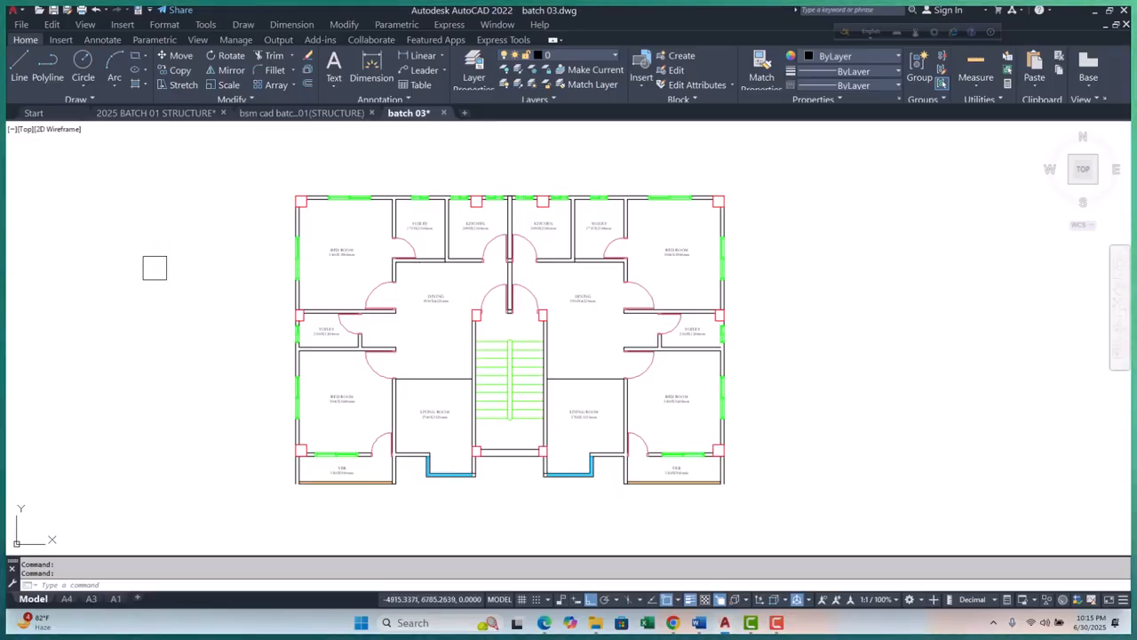
pyautogui.moveTo(328, 203); pyautogui.dragTo(288, 258, button='middle')
pyautogui.moveTo(470, 374); pyautogui.dragTo(473, 332, button='middle')
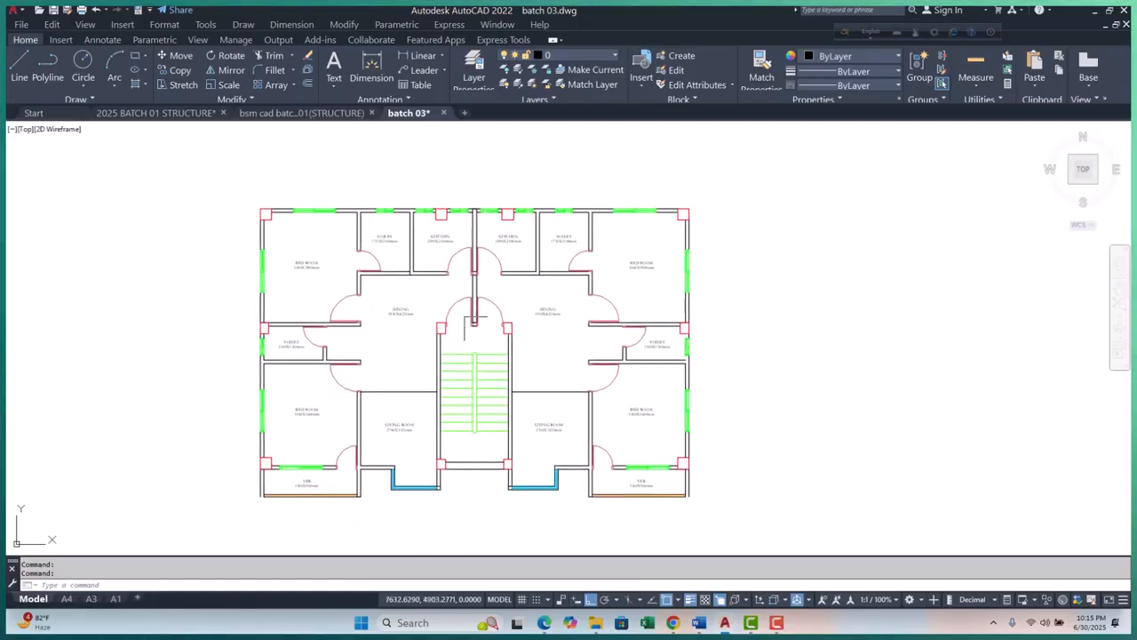
pyautogui.scroll(2, 246, 203)
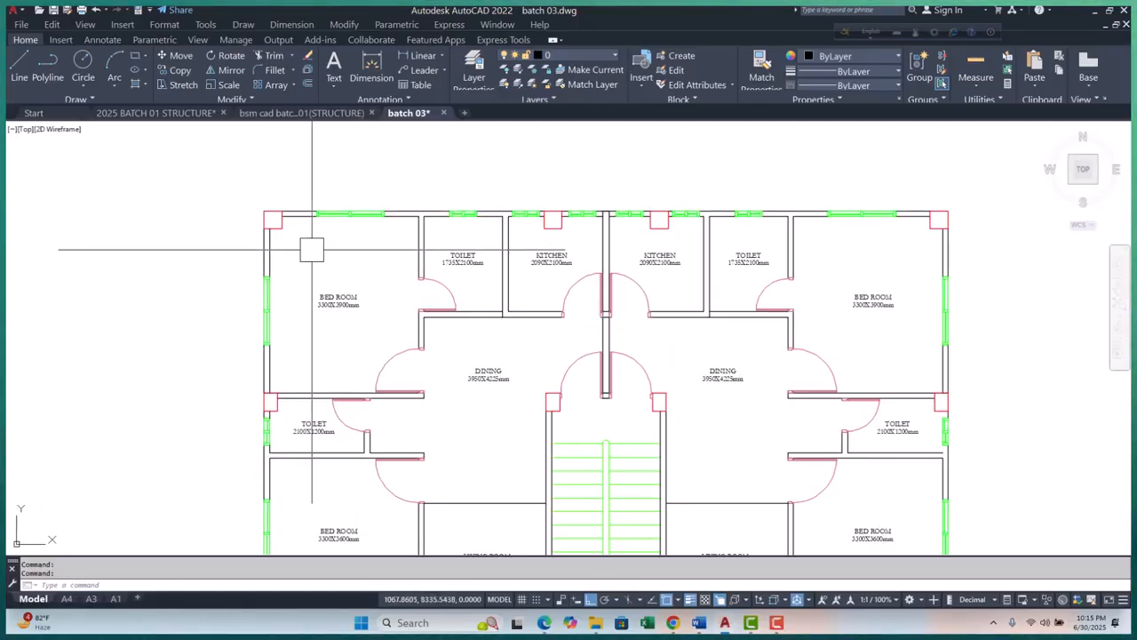
pyautogui.scroll(-4, 293, 196)
pyautogui.scroll(4, 302, 360)
pyautogui.moveTo(324, 409); pyautogui.dragTo(339, 316, button='middle')
pyautogui.scroll(4, 338, 372)
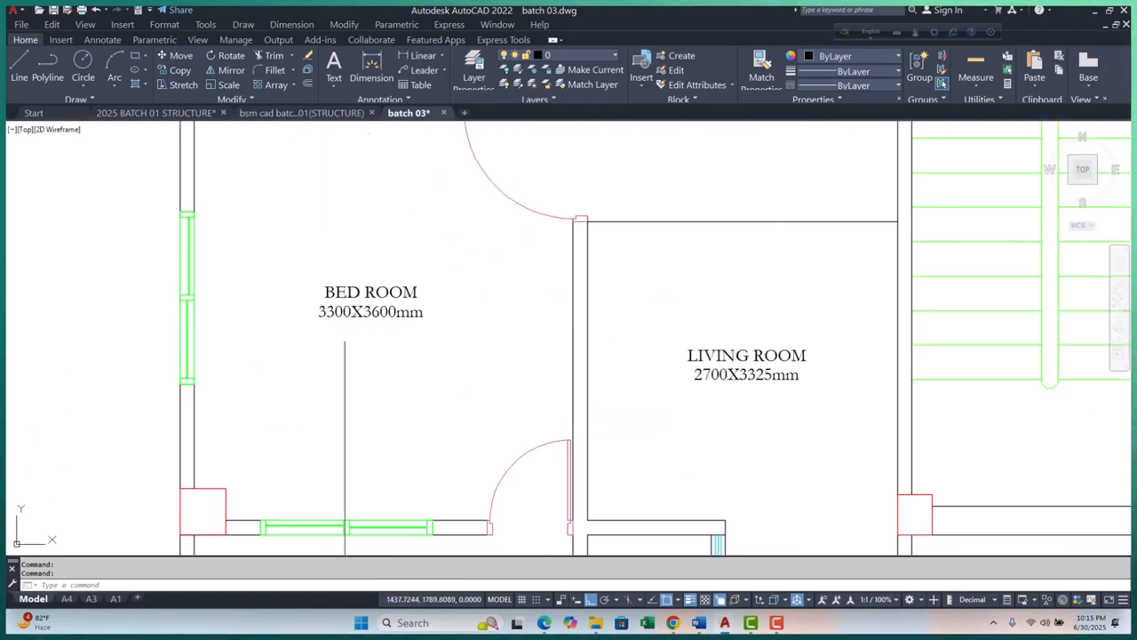
pyautogui.scroll(-6, 345, 329)
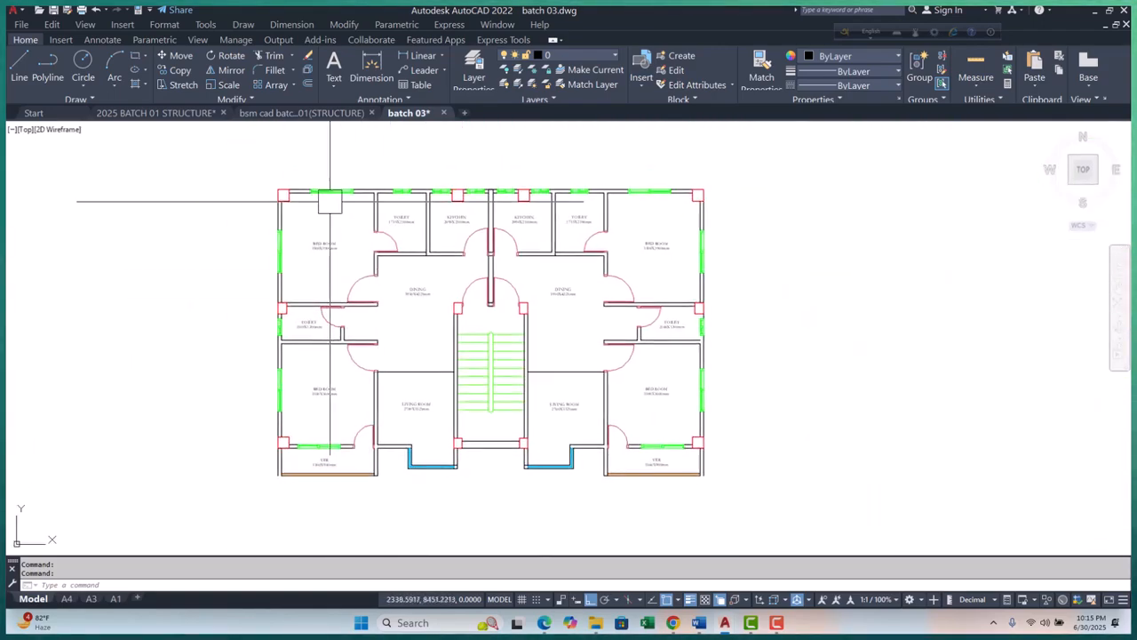
pyautogui.scroll(4, 279, 183)
pyautogui.scroll(-6, 311, 231)
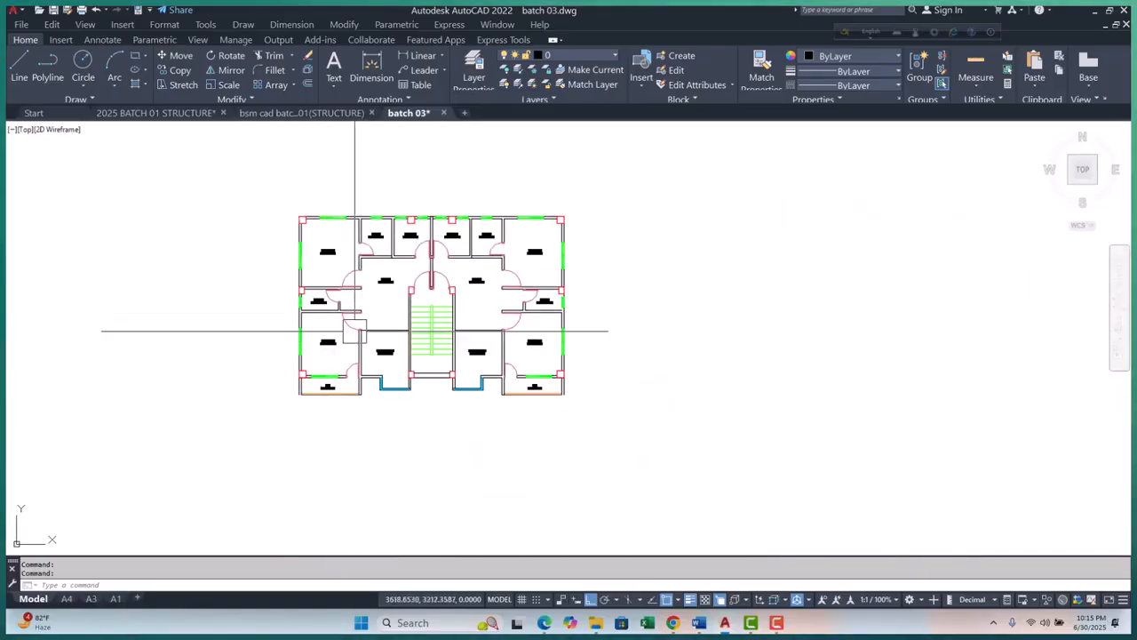
pyautogui.scroll(2, 270, 391)
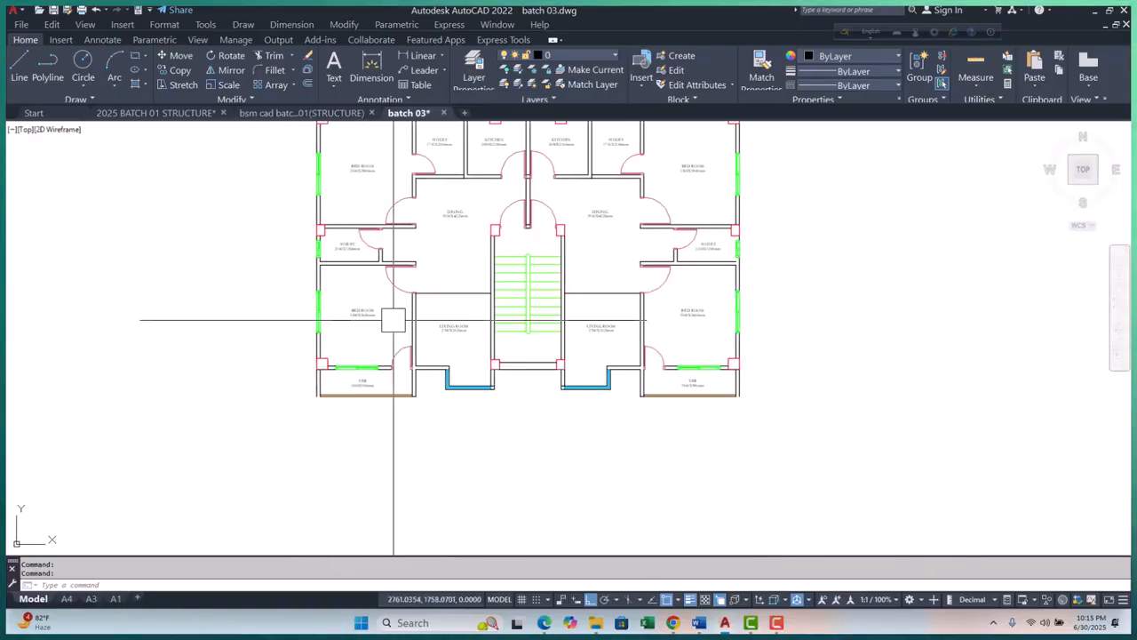
pyautogui.moveTo(394, 320); pyautogui.dragTo(355, 413, button='middle')
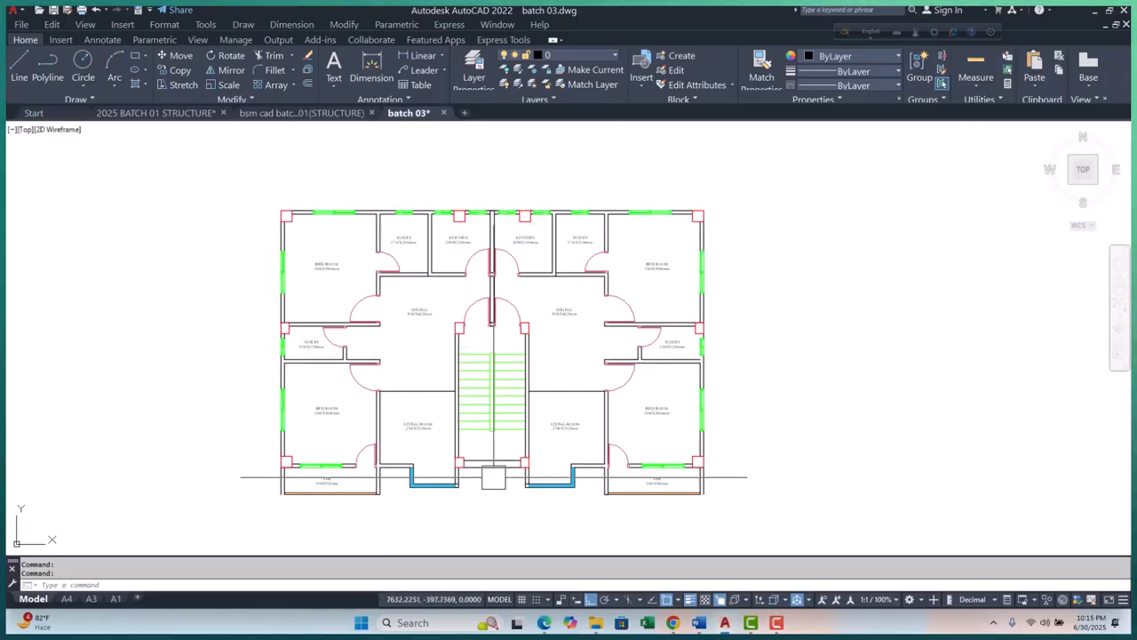
pyautogui.scroll(2, 272, 285)
pyautogui.scroll(-2, 274, 296)
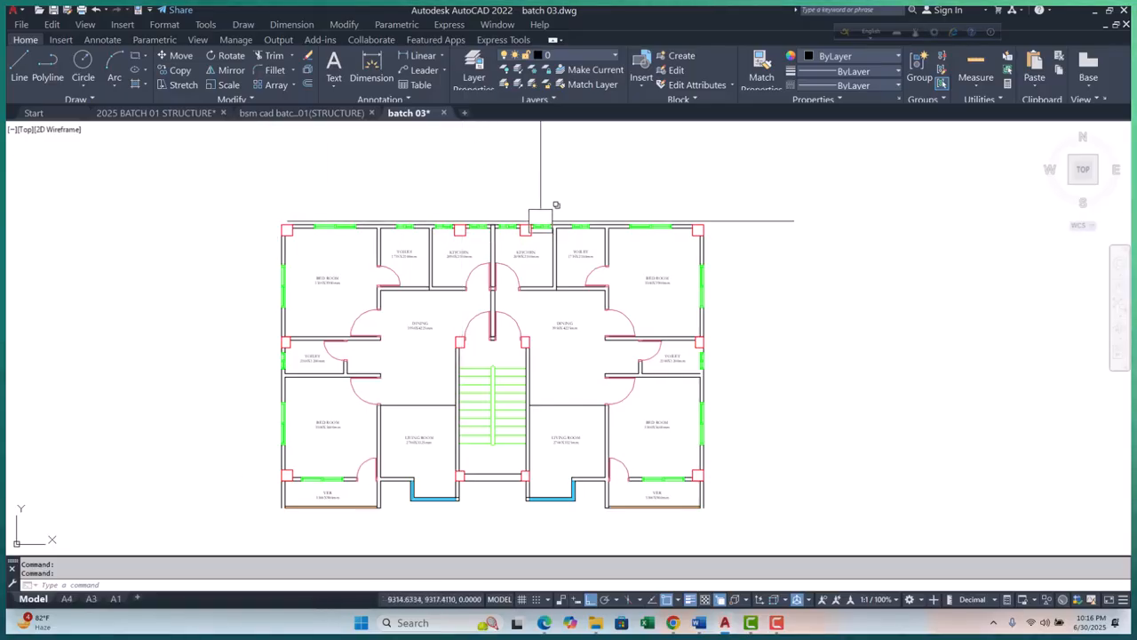
pyautogui.scroll(3, 267, 233)
pyautogui.scroll(-3, 378, 275)
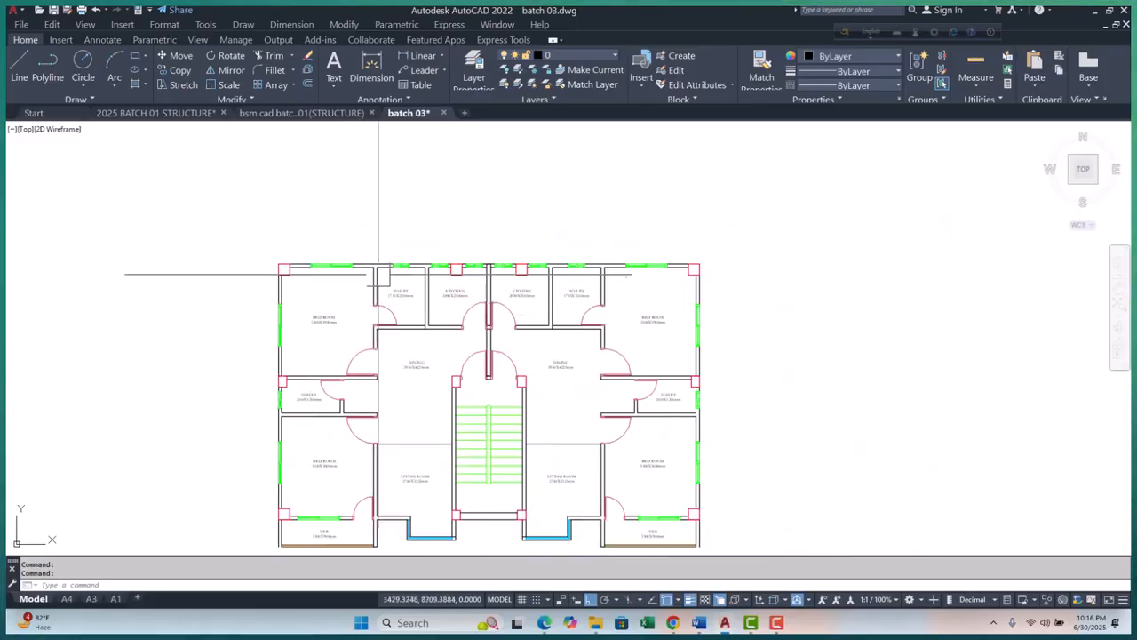
# - Add a linear dimension above the floor plan for its overall width, measured between the outer corners of the upper wall
pyautogui.click(407, 55)
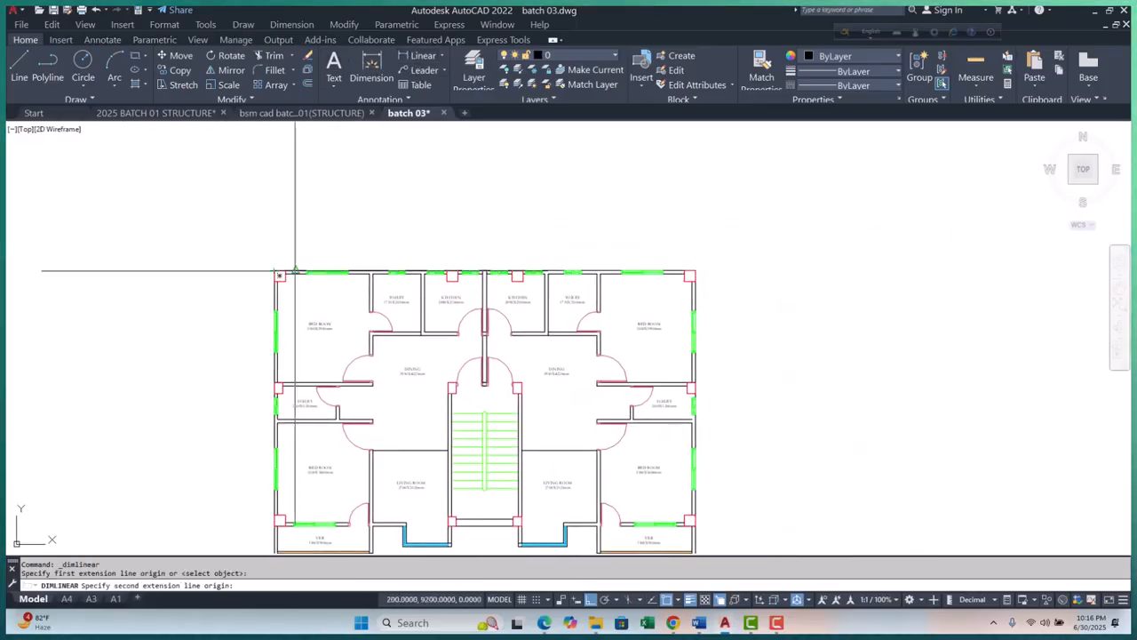
pyautogui.scroll(5, 697, 280)
pyautogui.click(690, 276)
pyautogui.scroll(-3, 678, 257)
pyautogui.click(665, 215)
pyautogui.scroll(4, 257, 215)
pyautogui.scroll(-4, 533, 249)
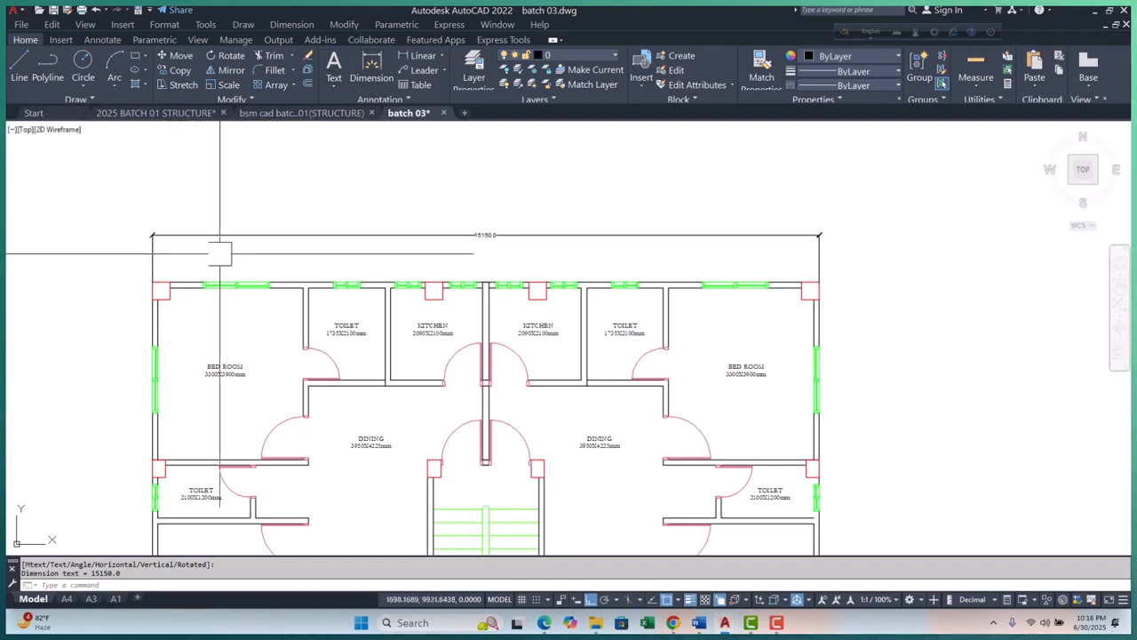
pyautogui.scroll(2, 153, 285)
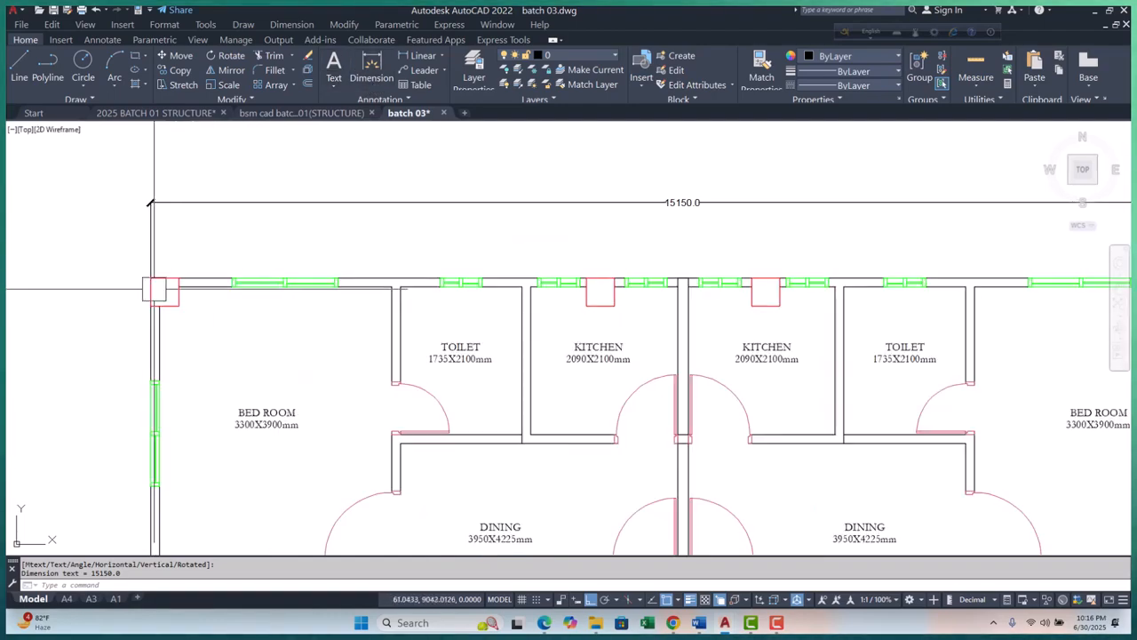
pyautogui.scroll(-2, 175, 316)
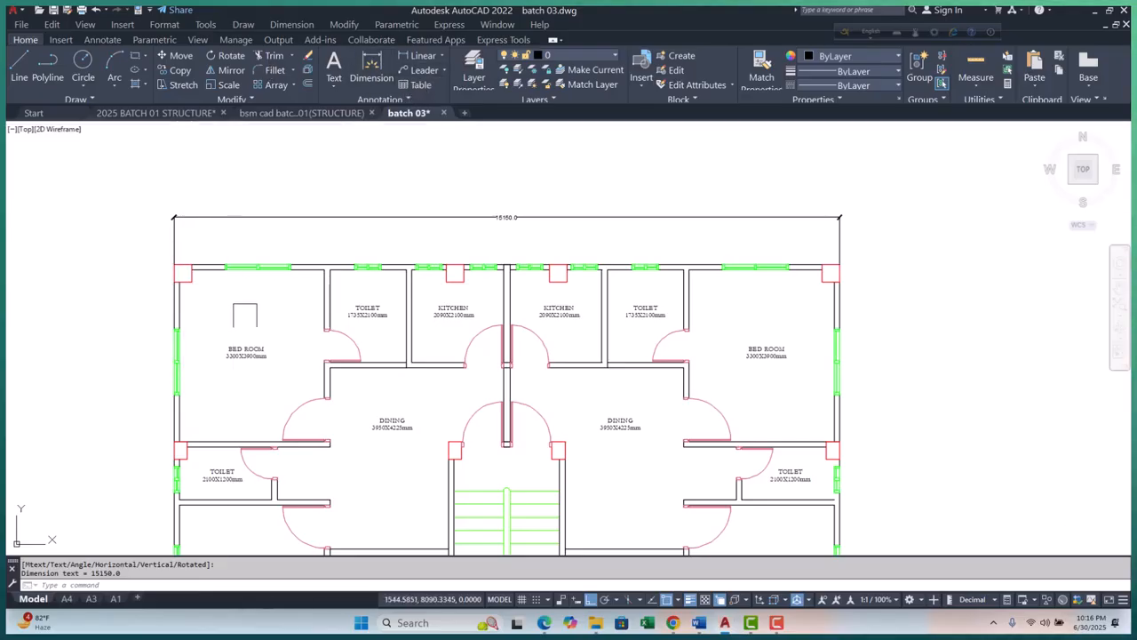
# - Erase the overall width dimension above the floor plan
pyautogui.scroll(-2, 255, 317)
pyautogui.click(383, 254)
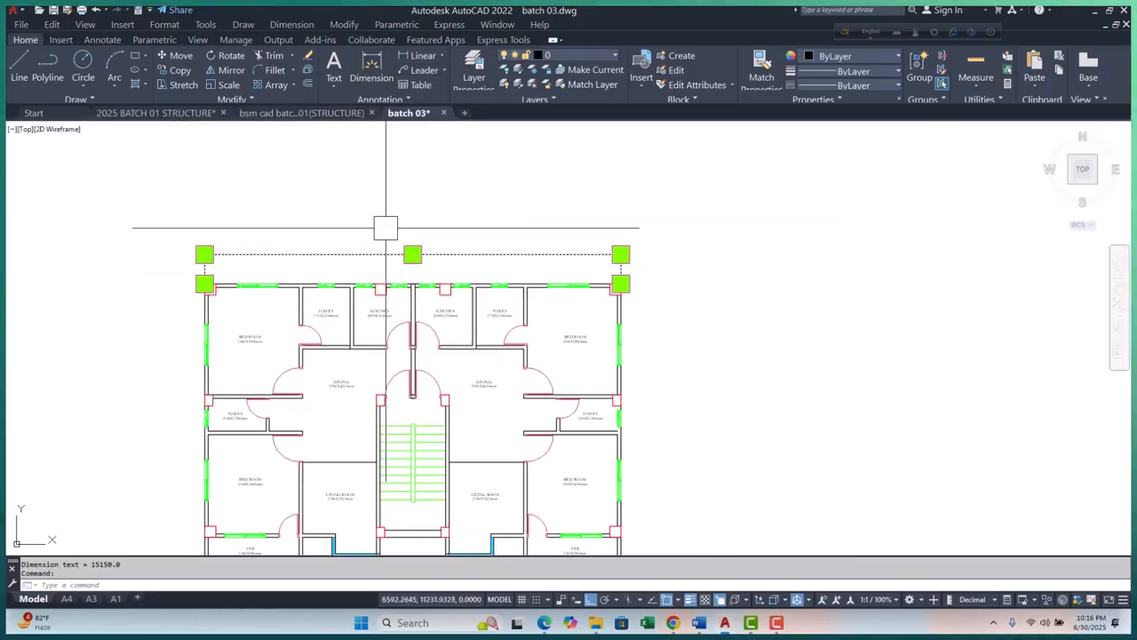
pyautogui.write('e')
pyautogui.press('Return')
pyautogui.press('Escape')
pyautogui.scroll(4, 216, 279)
pyautogui.click(403, 55)
pyautogui.scroll(2, 222, 294)
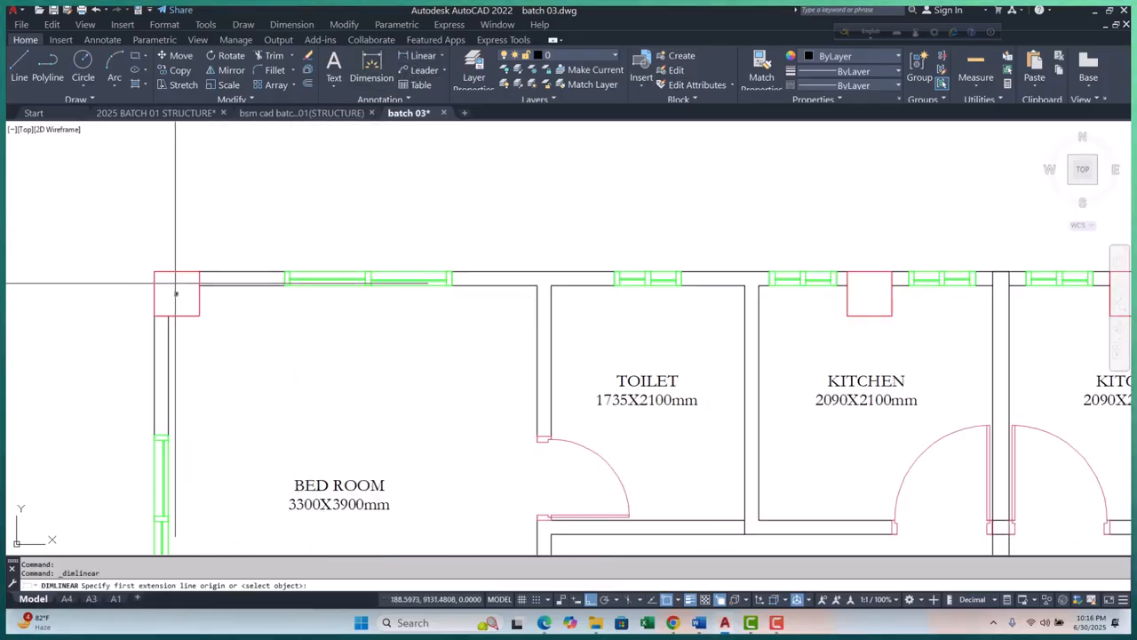
pyautogui.scroll(-4, 242, 257)
pyautogui.press('Escape')
pyautogui.press('Escape')
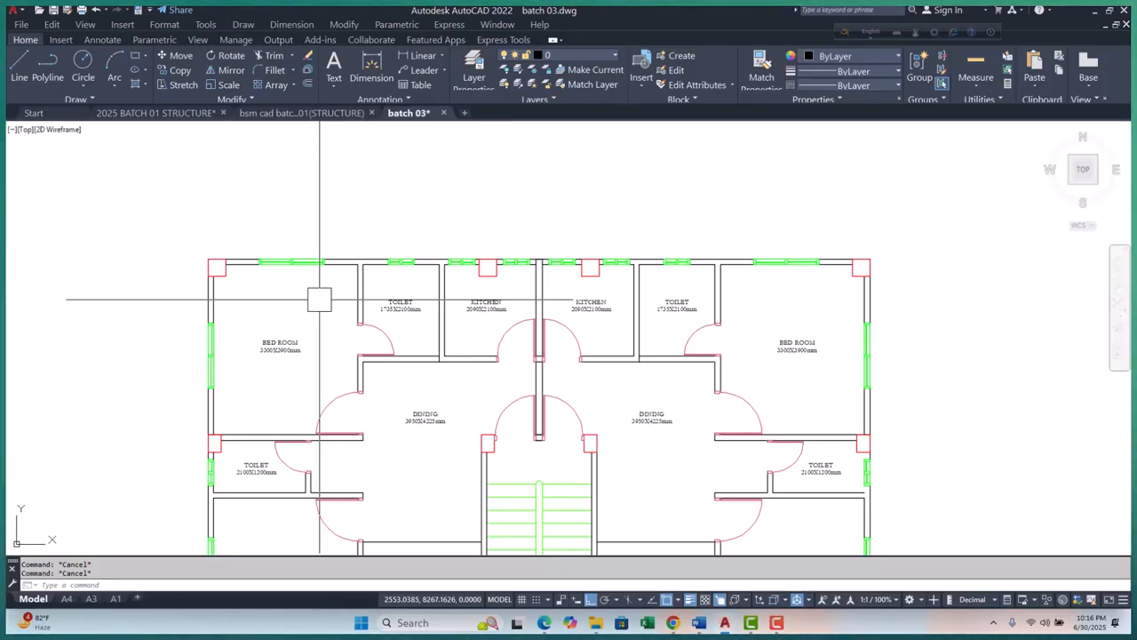
pyautogui.scroll(-2, 285, 284)
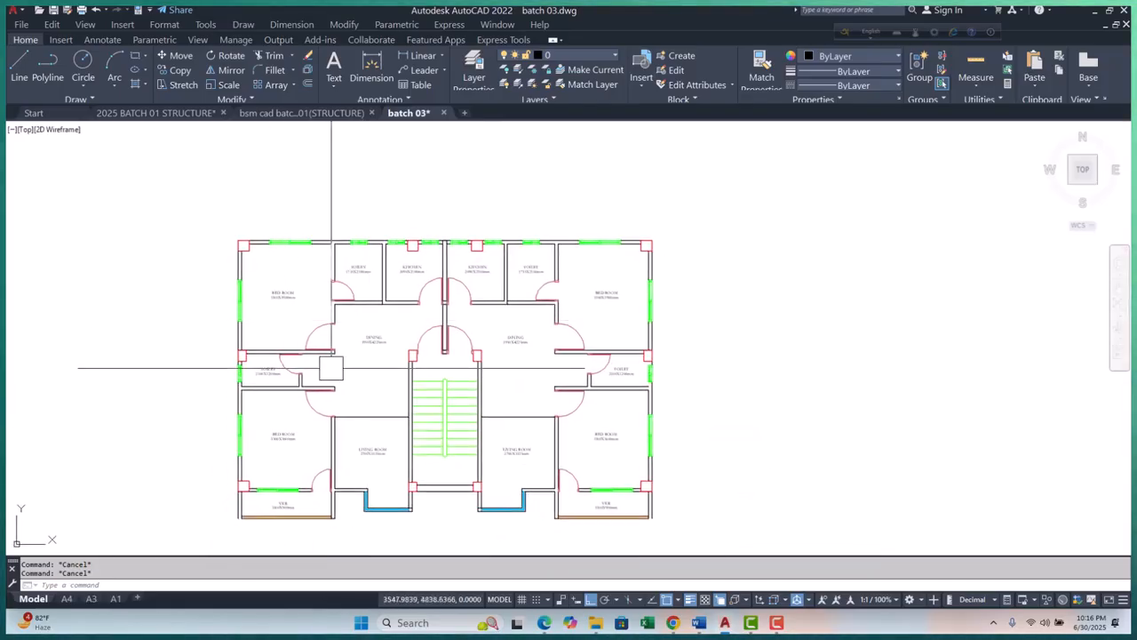
pyautogui.scroll(5, 331, 367)
pyautogui.scroll(-2, 249, 311)
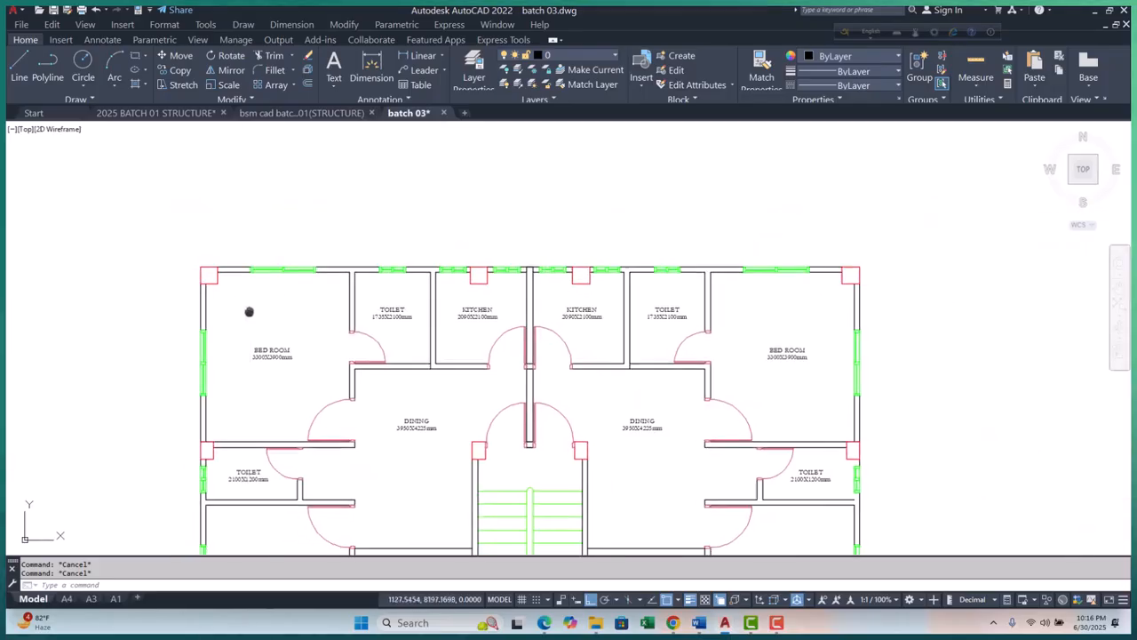
pyautogui.scroll(2, 225, 284)
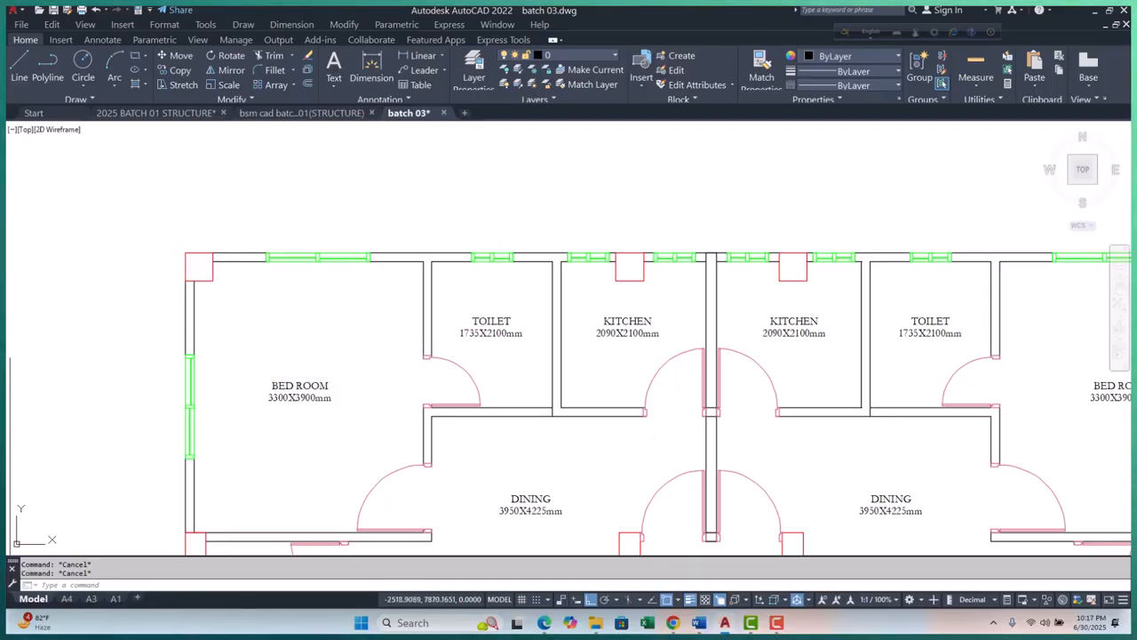
pyautogui.scroll(-4, 178, 259)
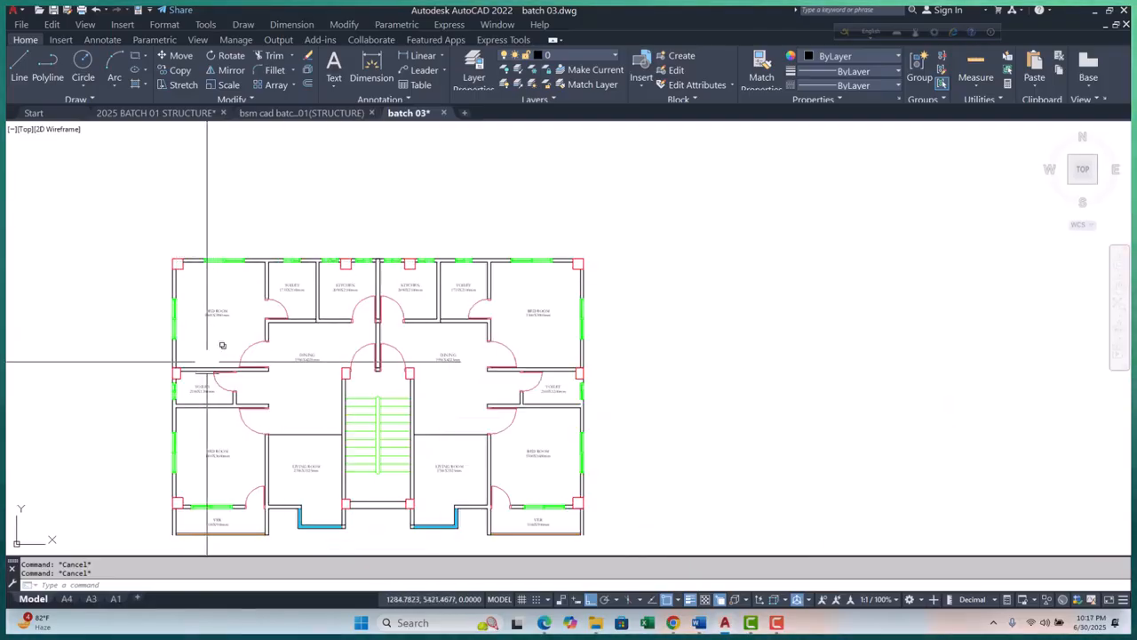
pyautogui.moveTo(221, 345); pyautogui.dragTo(253, 314, button='middle')
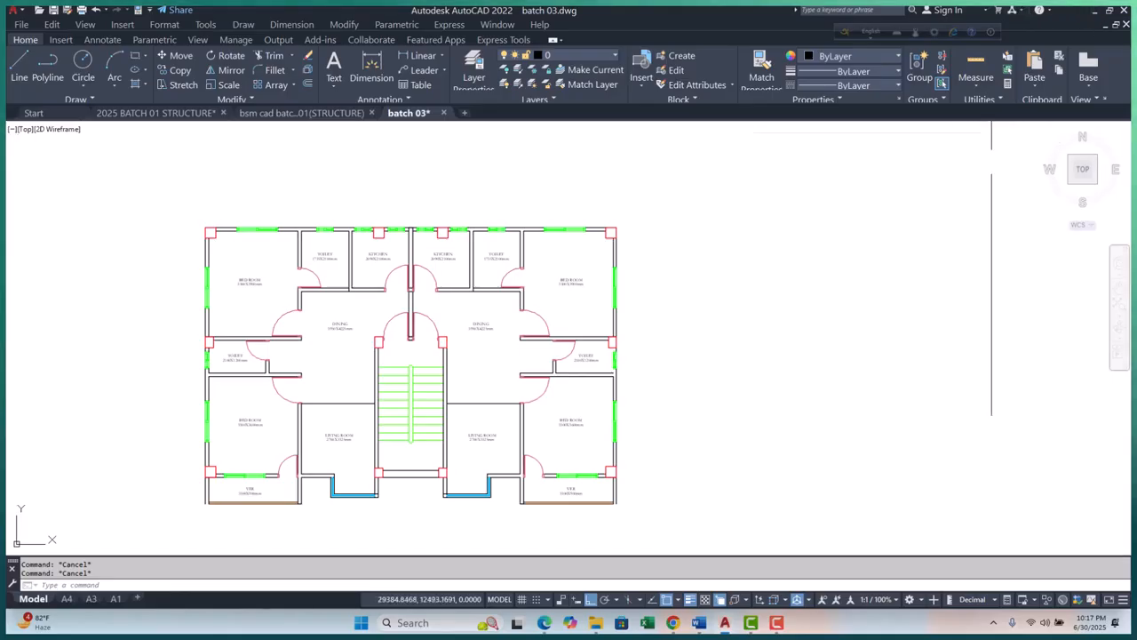
# - Launch SketchUp Pro 2021 and create a new model from the Architectural millimeters template
pyautogui.click(361, 622)
pyautogui.write('ske')
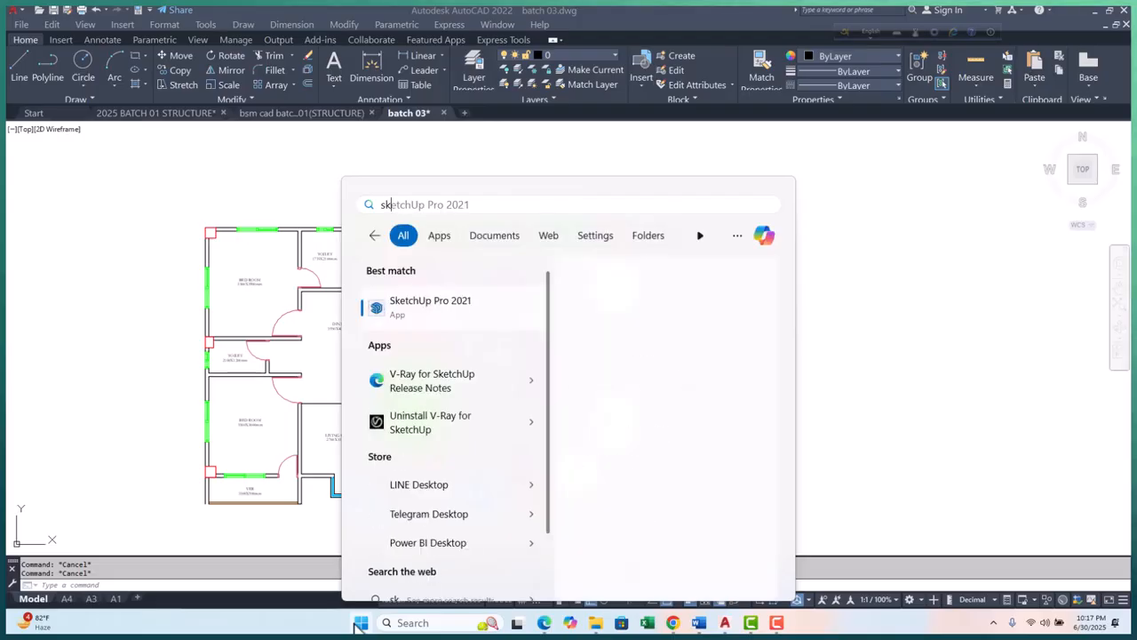
pyautogui.click(469, 307)
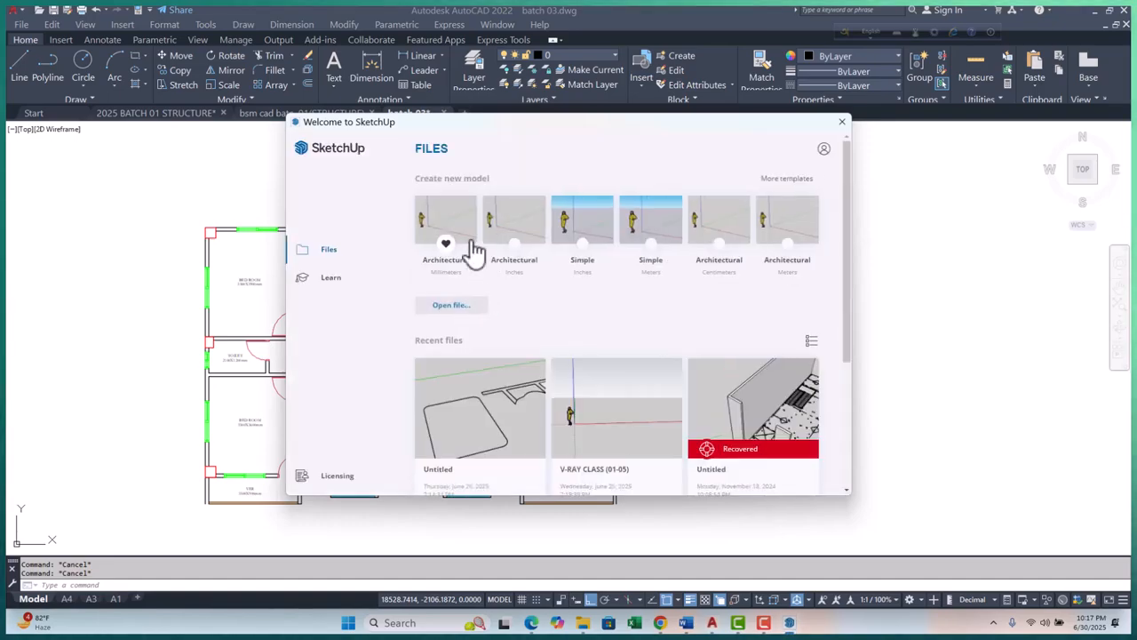
pyautogui.click(449, 219)
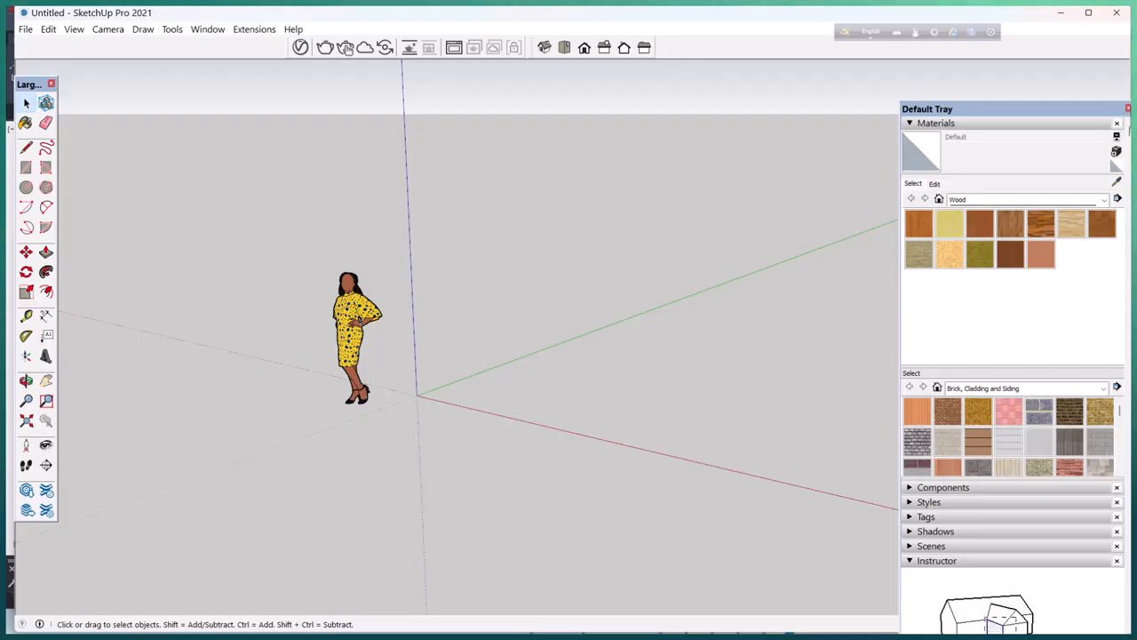
# - View the new model from the top and in isometric view, and orbit around the axes origin
pyautogui.moveTo(373, 397); pyautogui.dragTo(473, 443, button='middle')
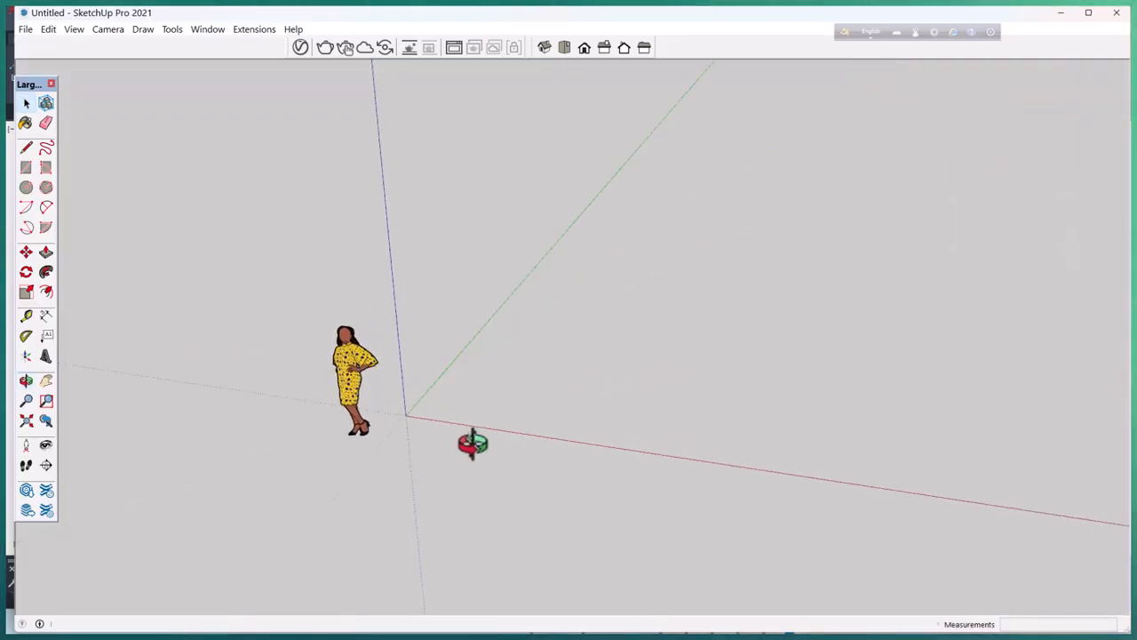
pyautogui.click(565, 47)
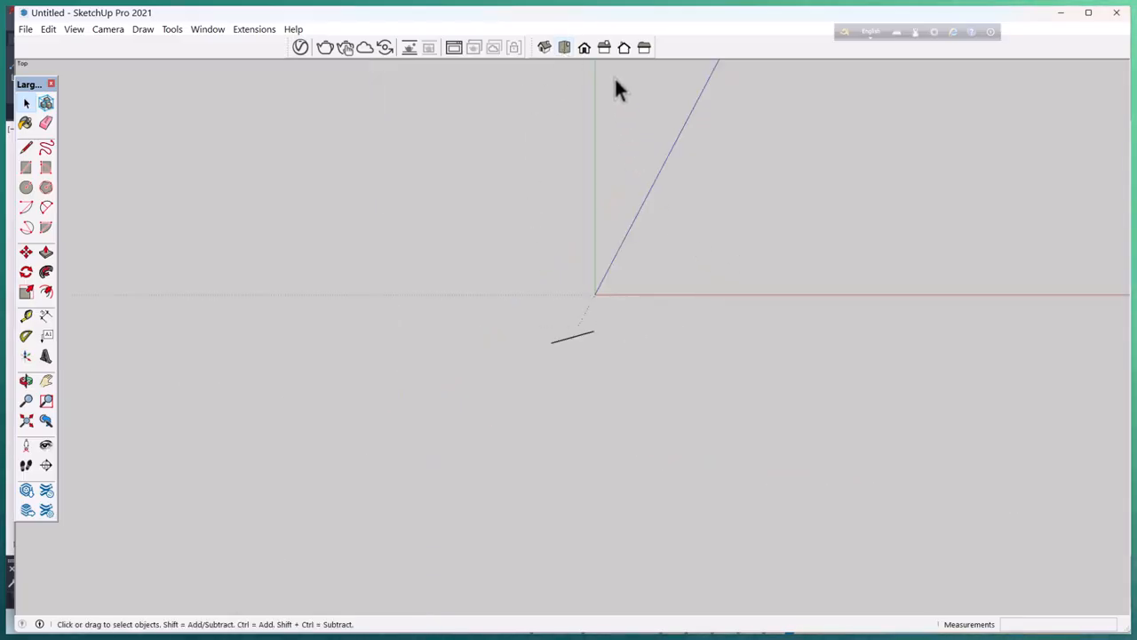
pyautogui.click(543, 46)
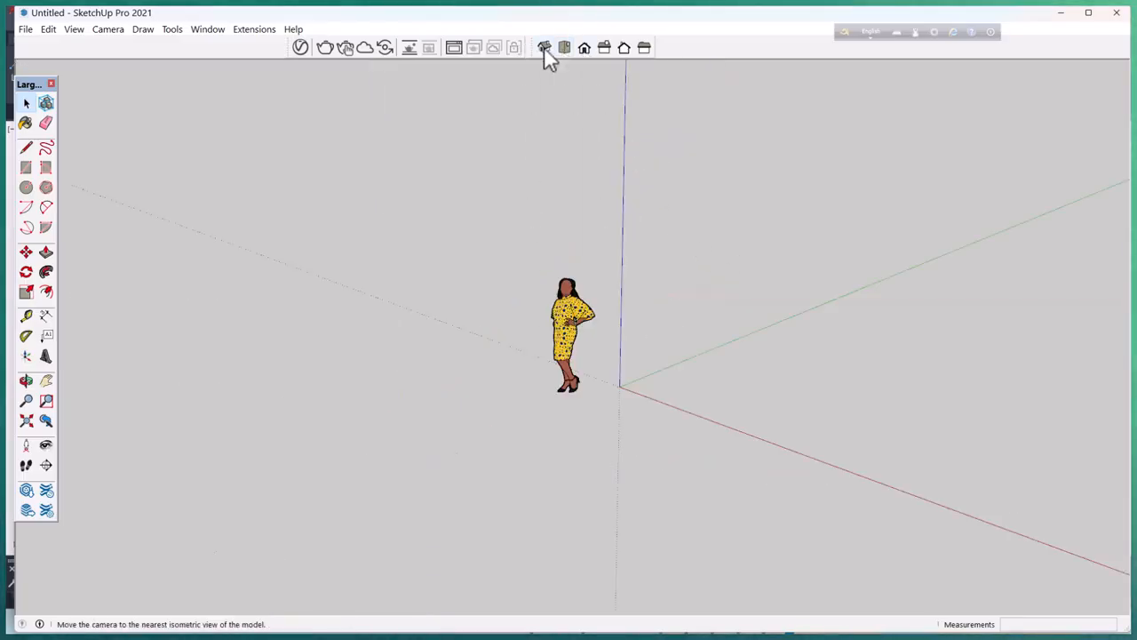
pyautogui.scroll(-3, 256, 396)
pyautogui.moveTo(283, 437); pyautogui.dragTo(664, 443, button='middle')
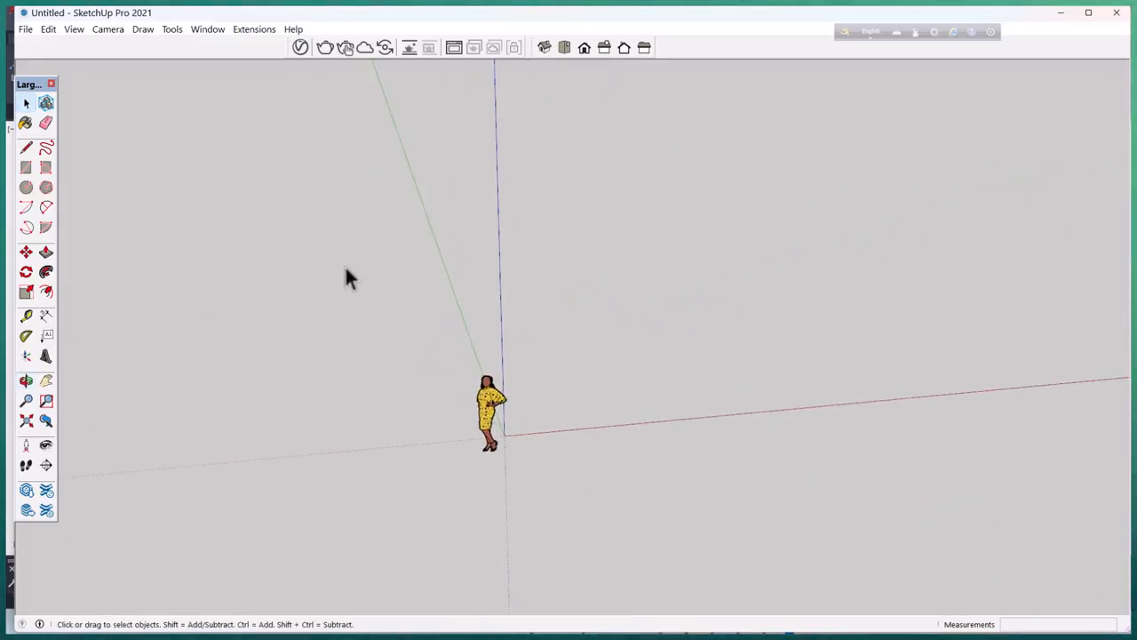
pyautogui.click(567, 49)
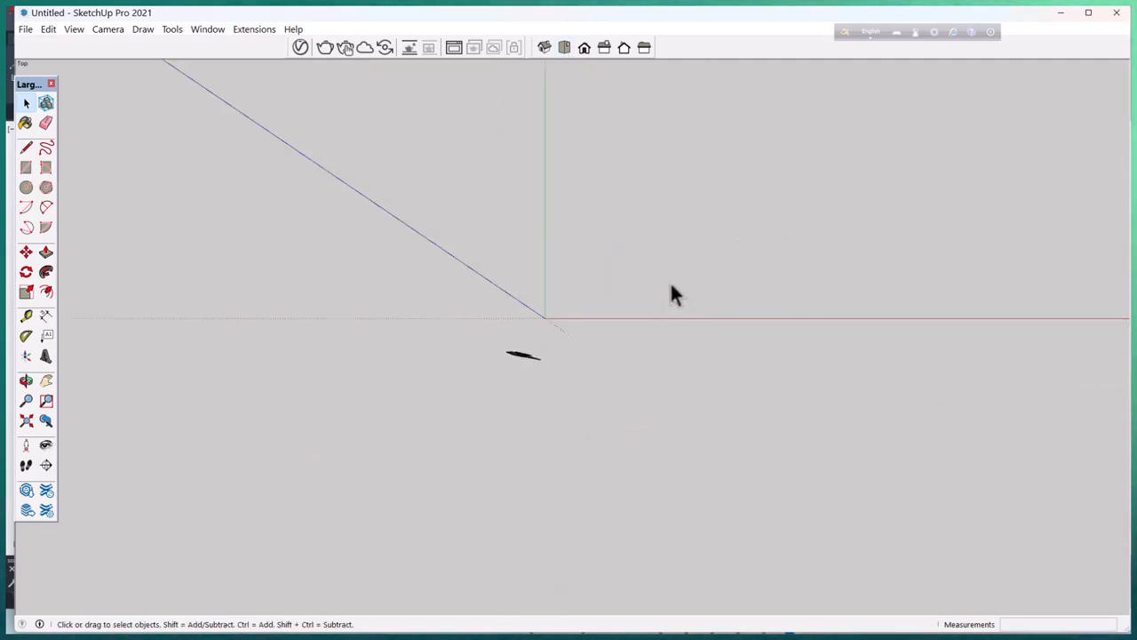
pyautogui.moveTo(561, 369); pyautogui.dragTo(660, 426, button='middle')
pyautogui.scroll(6, 660, 427)
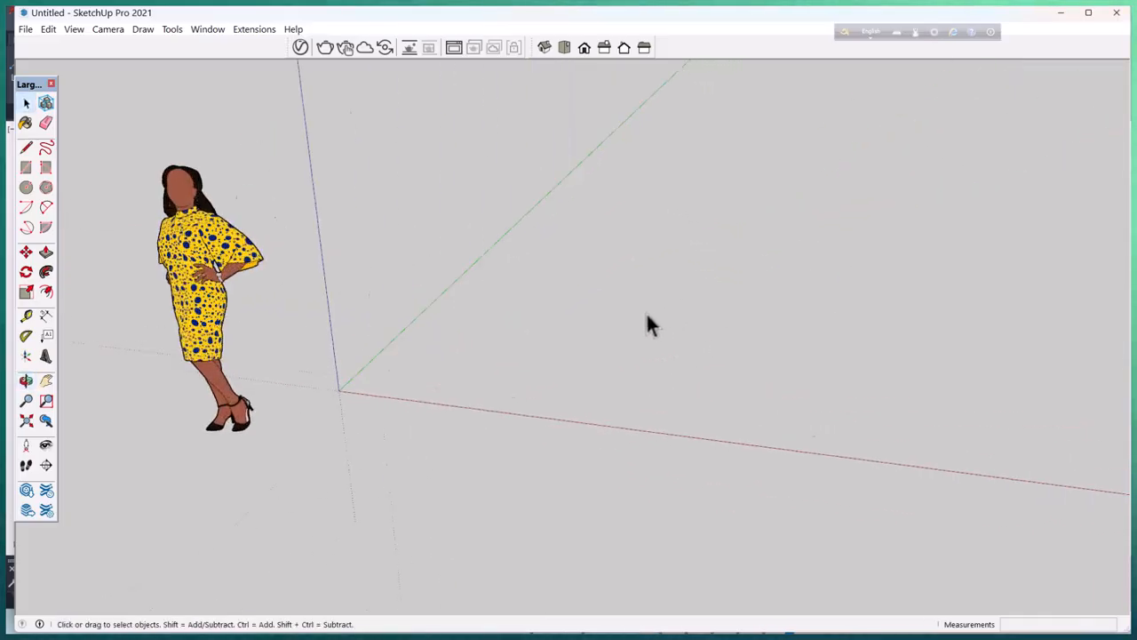
pyautogui.moveTo(585, 326); pyautogui.dragTo(546, 363, button='middle')
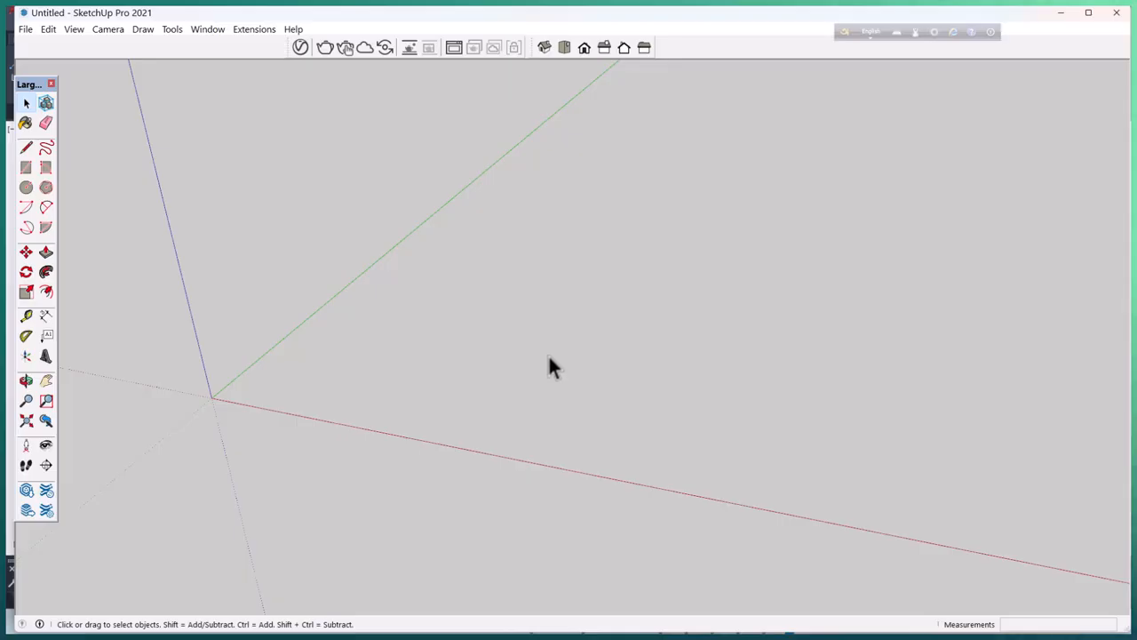
# - Draw a freehand rectangle on the ground plane between the red and green axes, near the origin
pyautogui.press('r')
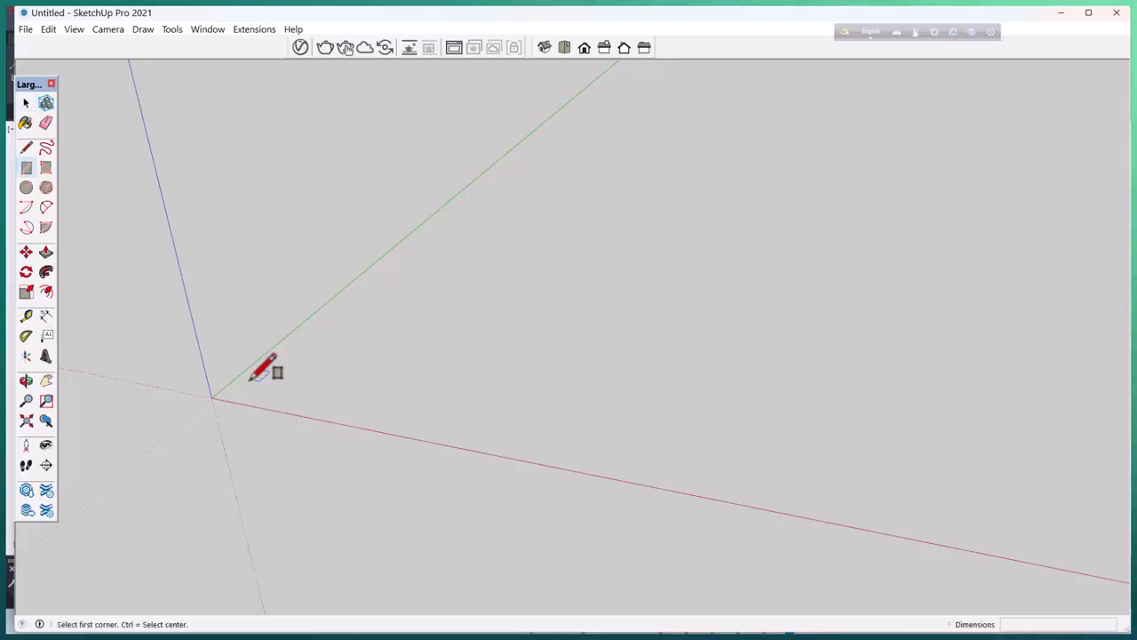
pyautogui.click(468, 317)
pyautogui.scroll(6, 348, 310)
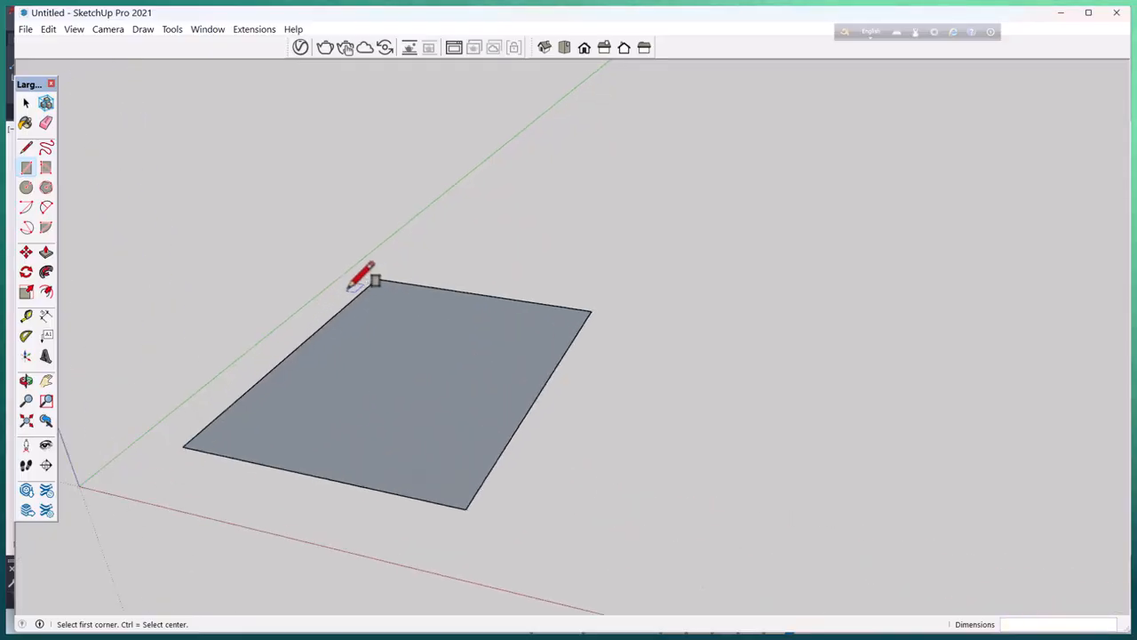
# - Draw a square of about 57 mm in the rectangle's back corner beside the green axis and copy it to the other back corner
pyautogui.click(386, 272)
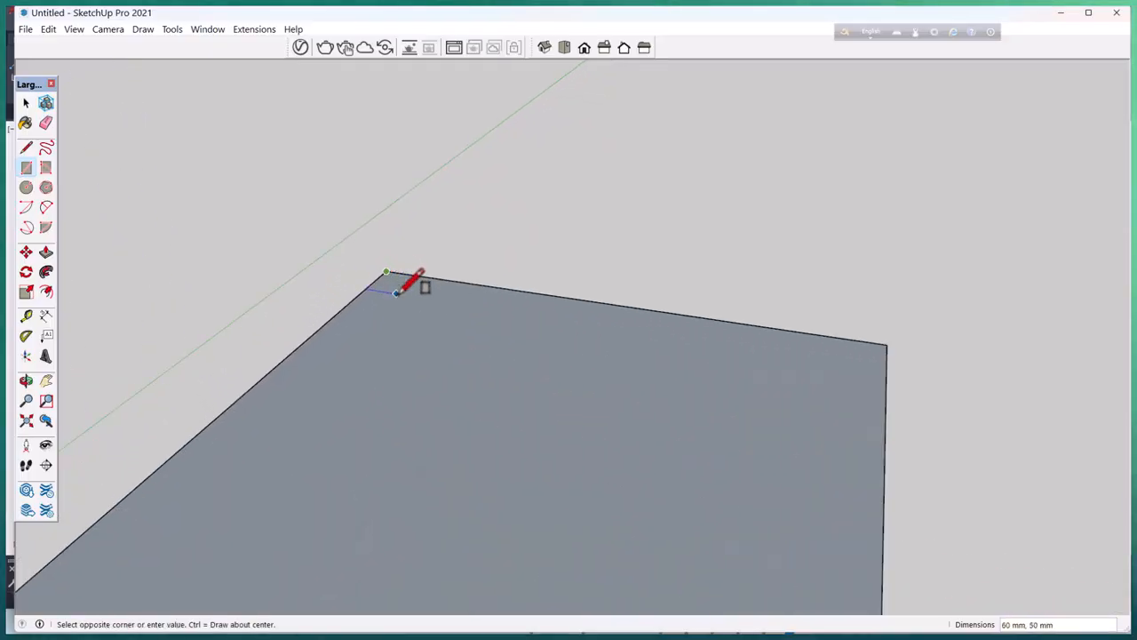
pyautogui.click(404, 291)
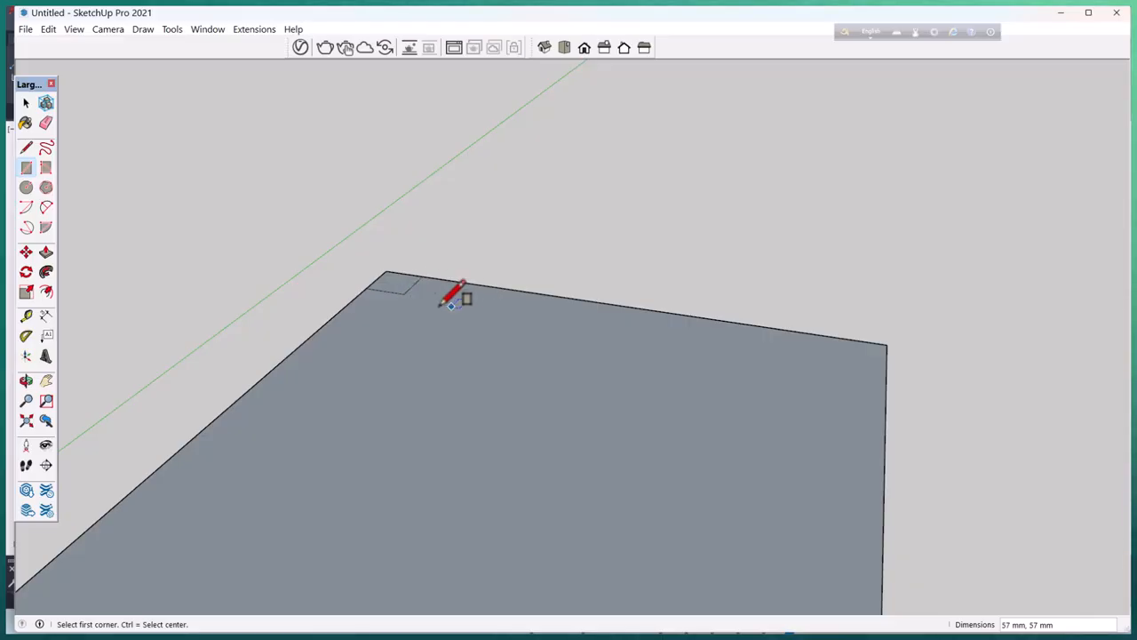
pyautogui.press('space')
pyautogui.click(391, 283)
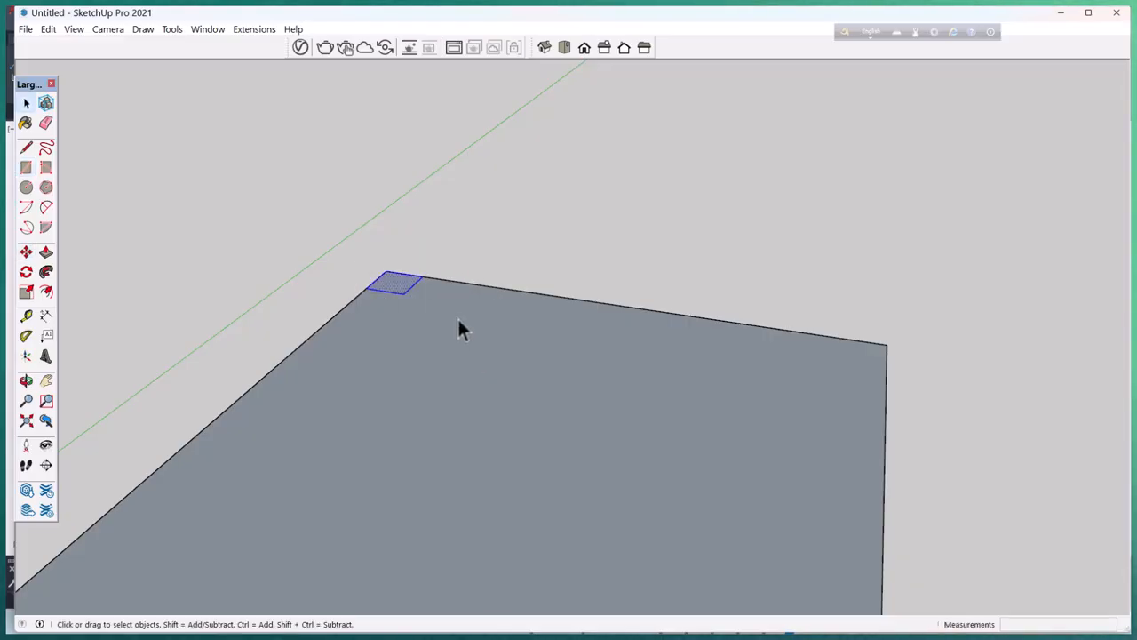
pyautogui.press('m')
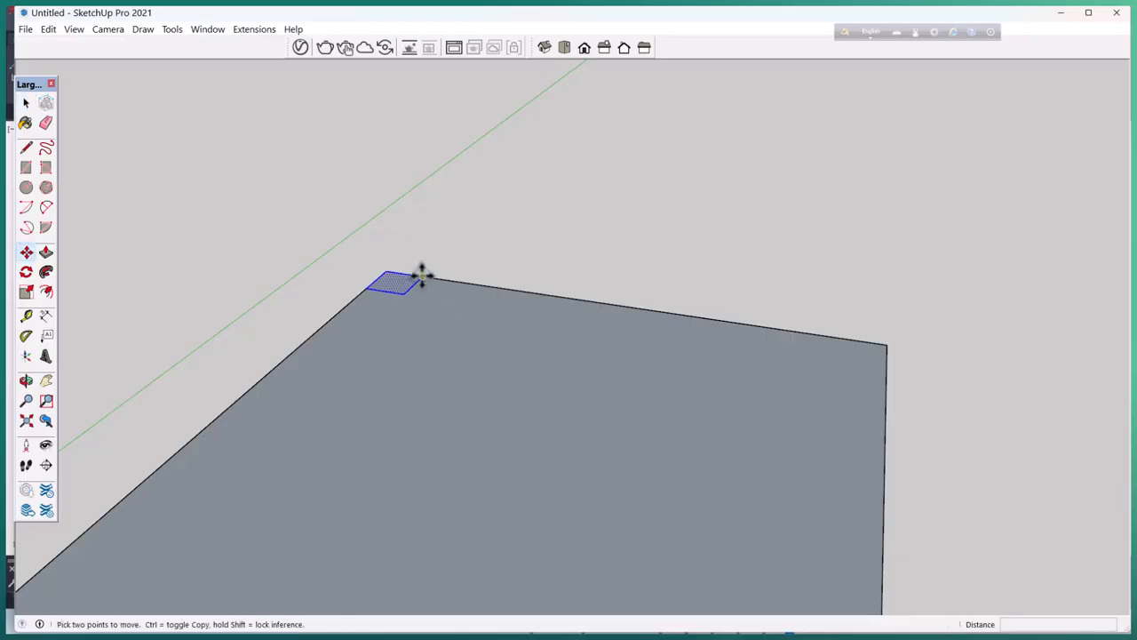
pyautogui.click(422, 278)
pyautogui.press('ctrl')
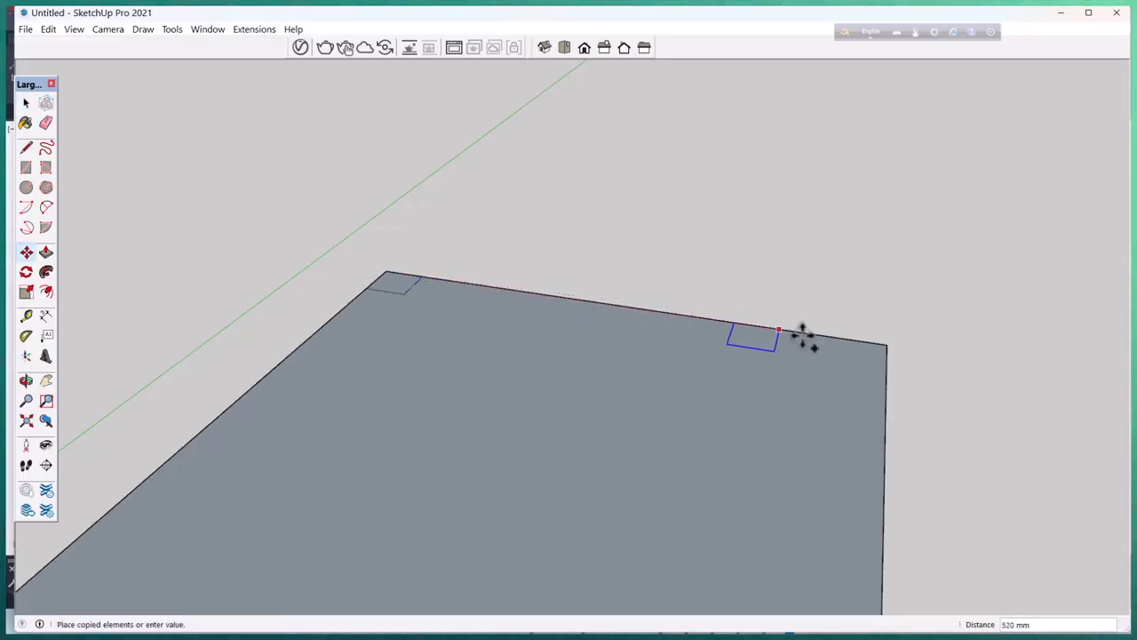
pyautogui.click(885, 347)
pyautogui.scroll(-1, 640, 365)
pyautogui.scroll(-1, 644, 343)
pyautogui.press('space')
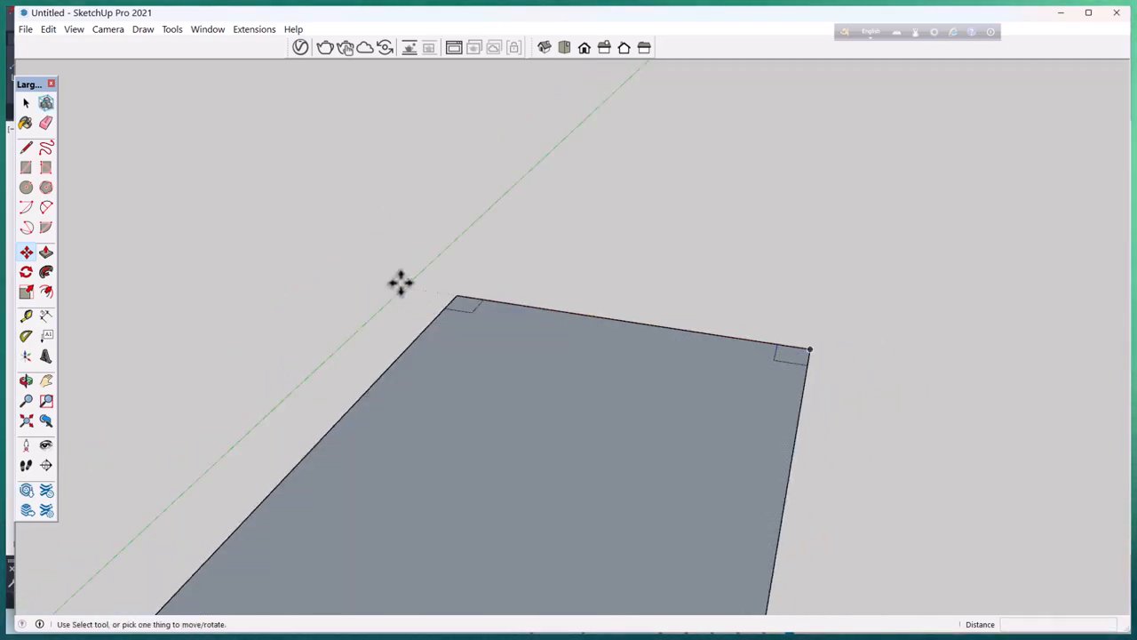
# - Select both small corner squares without the large face or its edge and copy them to the rectangle's two front corners
pyautogui.moveTo(519, 339); pyautogui.dragTo(935, 420)
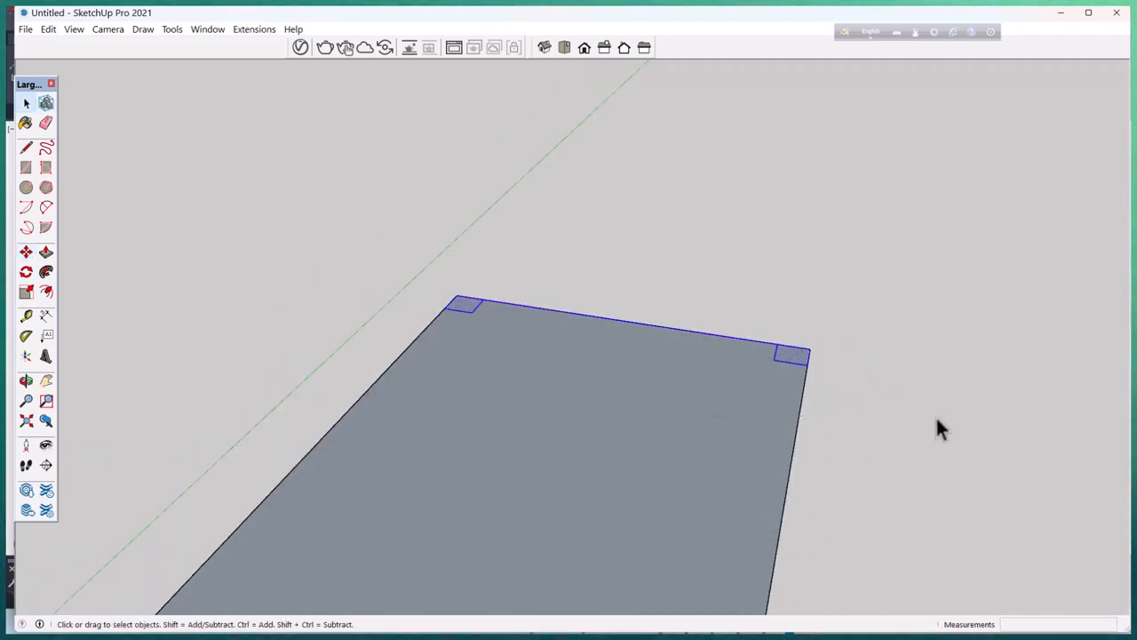
pyautogui.click(634, 389)
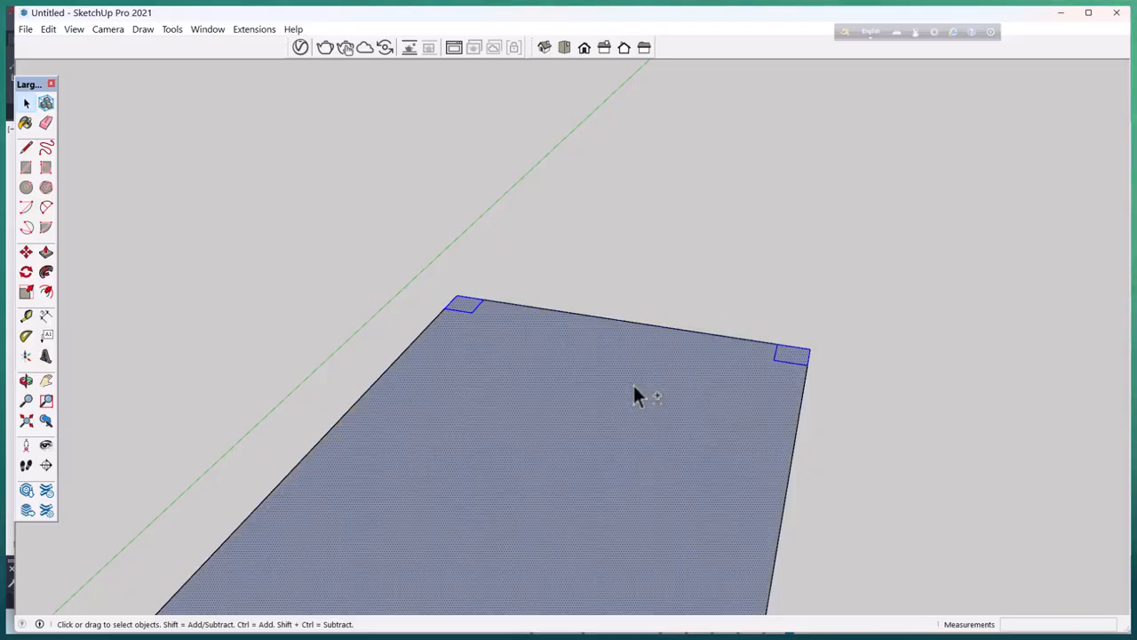
pyautogui.moveTo(746, 311); pyautogui.dragTo(895, 423)
pyautogui.keyDown('ctrl'); pyautogui.moveTo(402, 264); pyautogui.dragTo(533, 331); pyautogui.keyUp('ctrl')
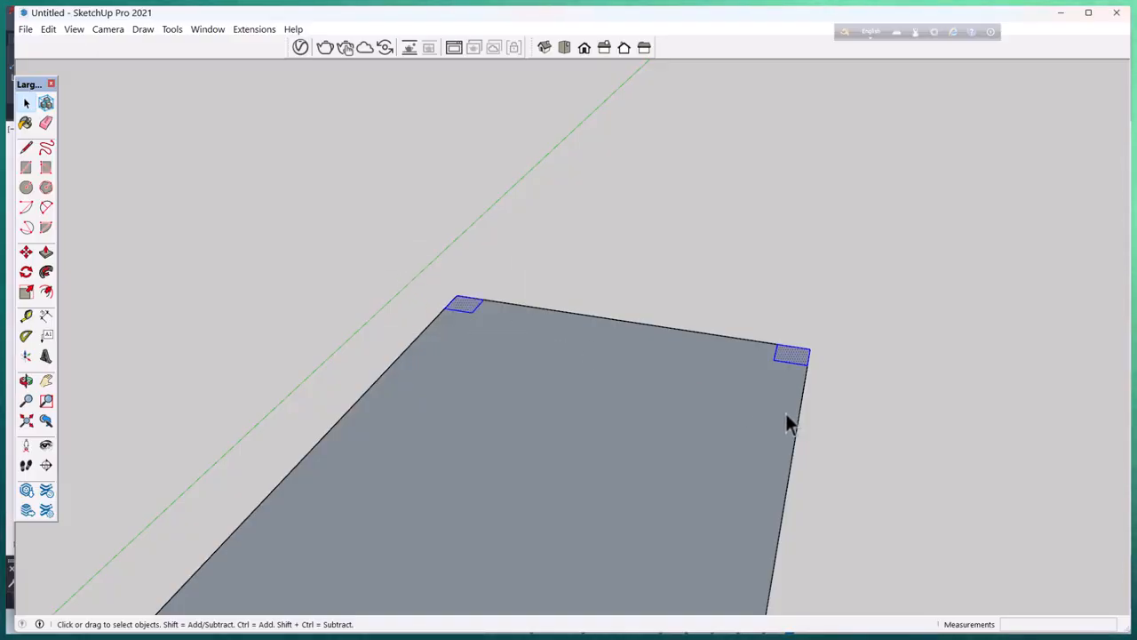
pyautogui.press('m')
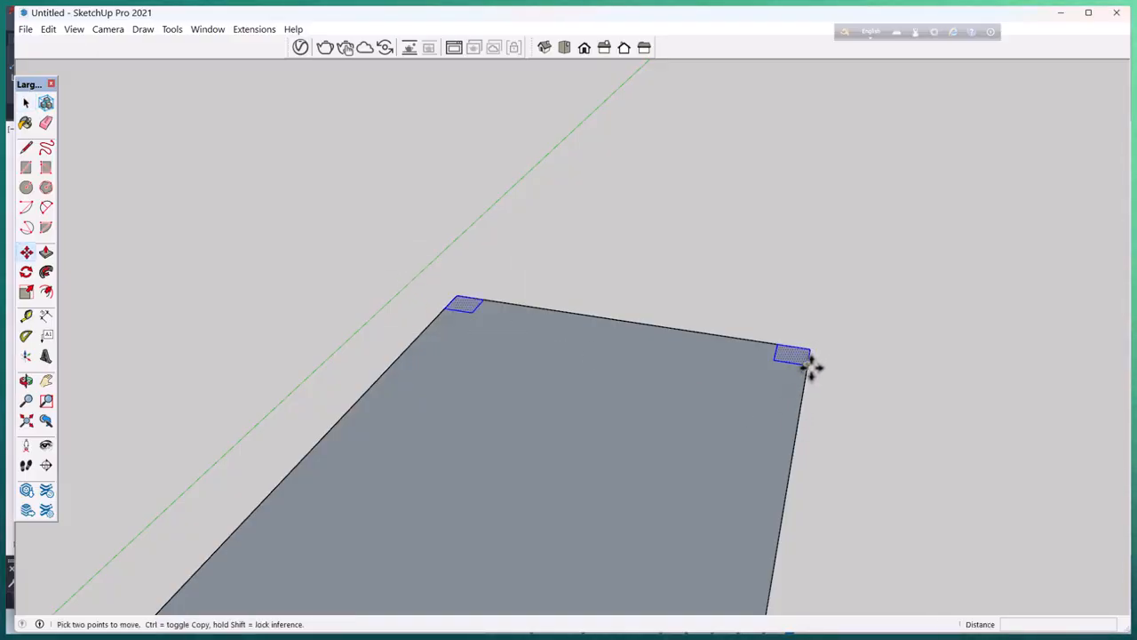
pyautogui.click(808, 364)
pyautogui.press('ctrl')
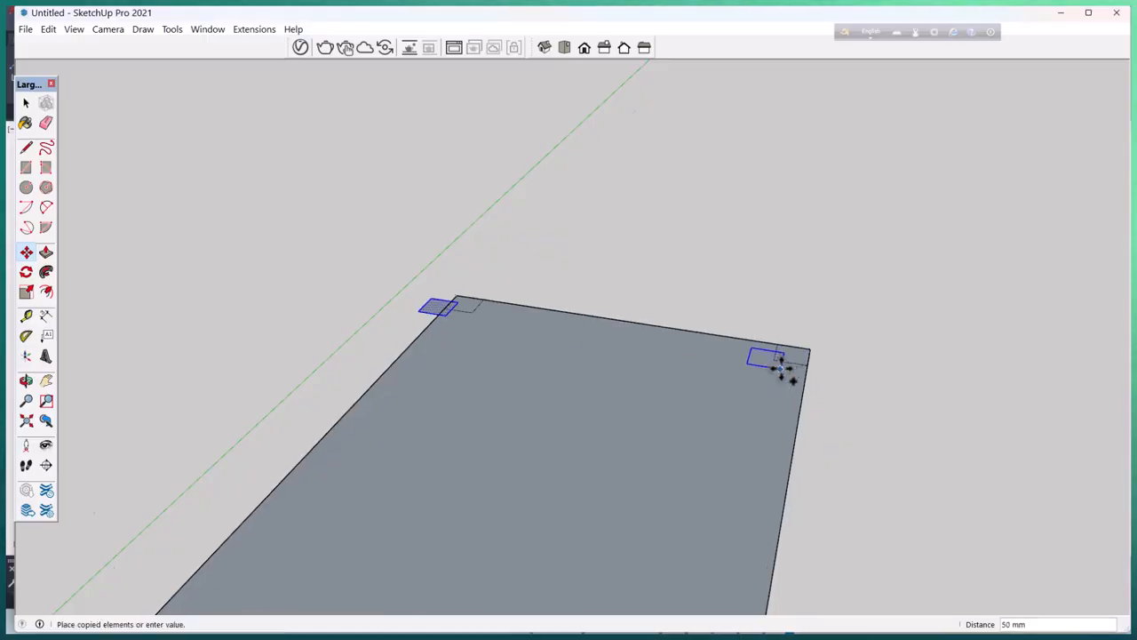
pyautogui.scroll(-3, 788, 376)
pyautogui.scroll(2, 764, 524)
pyautogui.click(765, 532)
pyautogui.moveTo(525, 482); pyautogui.dragTo(676, 482, button='middle')
# - Select the large rectangle with its corner squares, reverse the faces and clear the selection
pyautogui.doubleClick(652, 441)
pyautogui.rightClick(651, 433)
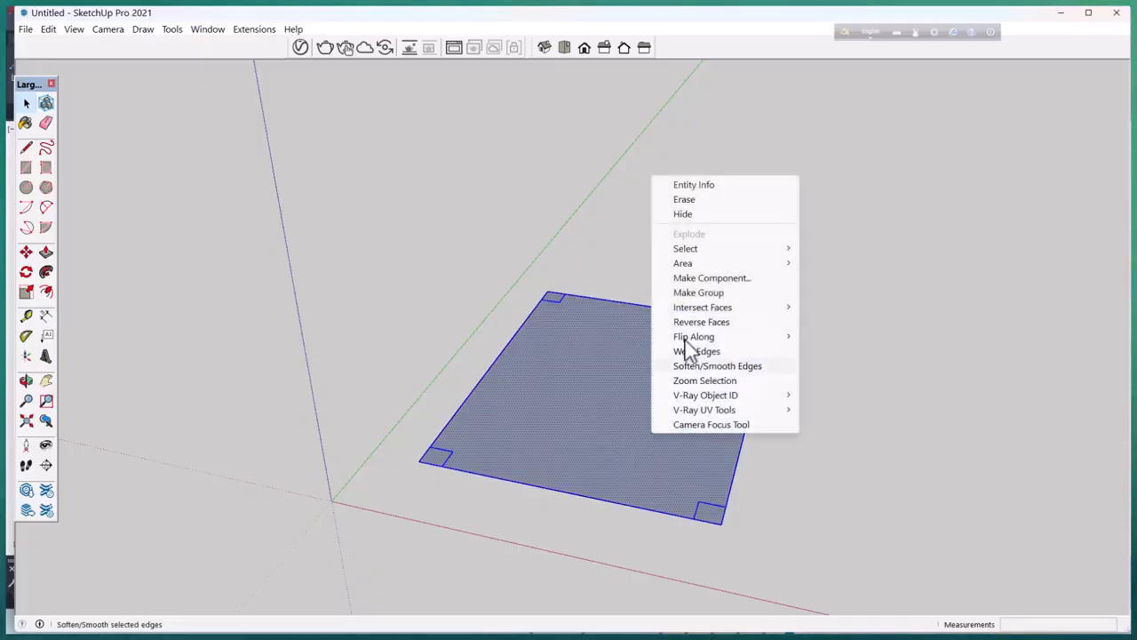
pyautogui.click(702, 324)
pyautogui.moveTo(740, 382); pyautogui.dragTo(667, 469, button='middle')
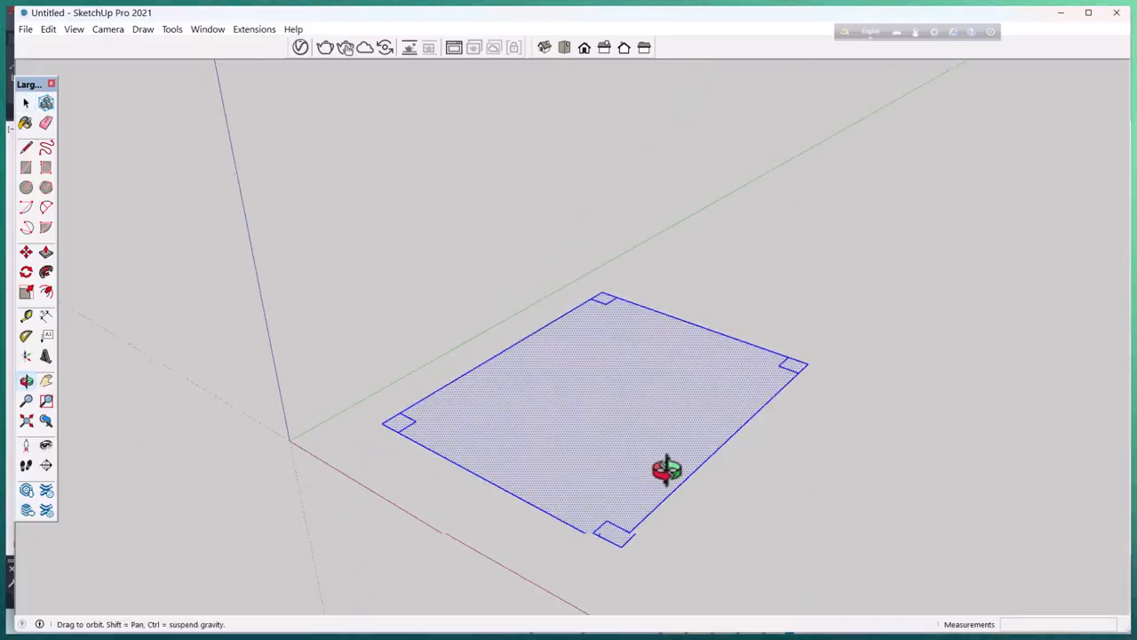
pyautogui.click(783, 501)
# - Push/Pull the two corner squares along the red axis side up into legs, the one nearest the origin by about 334 mm
pyautogui.press('p')
pyautogui.scroll(2, 658, 530)
pyautogui.click(604, 539)
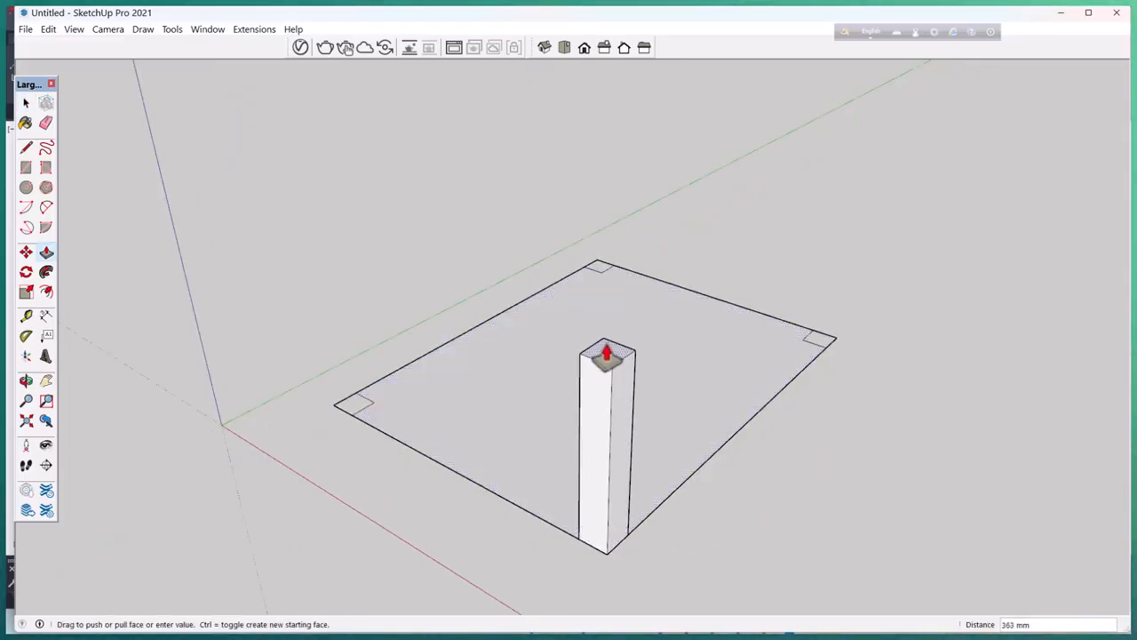
pyautogui.click(606, 349)
pyautogui.click(349, 405)
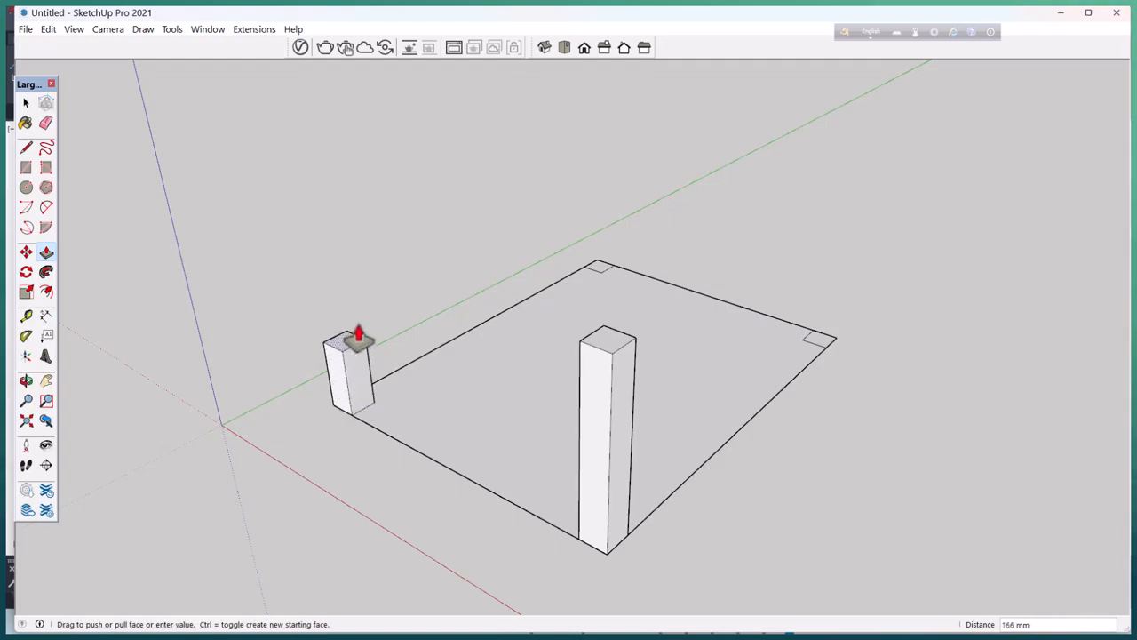
pyautogui.click(337, 254)
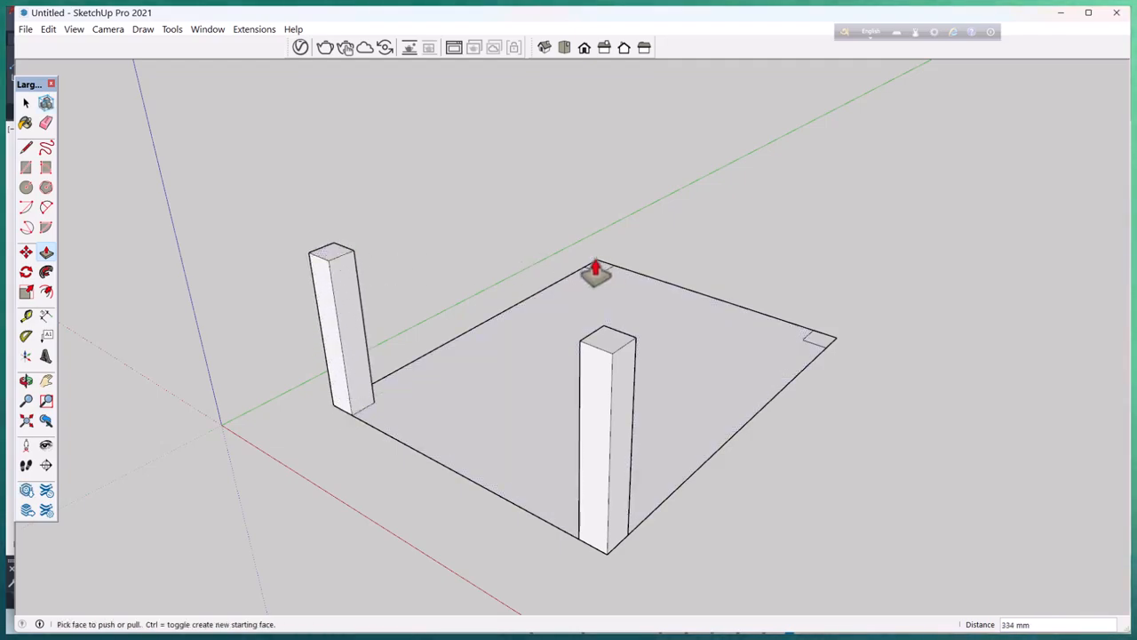
# - Push/Pull the two remaining corner squares up into legs and match all leg heights to the front leg
pyautogui.click(633, 351)
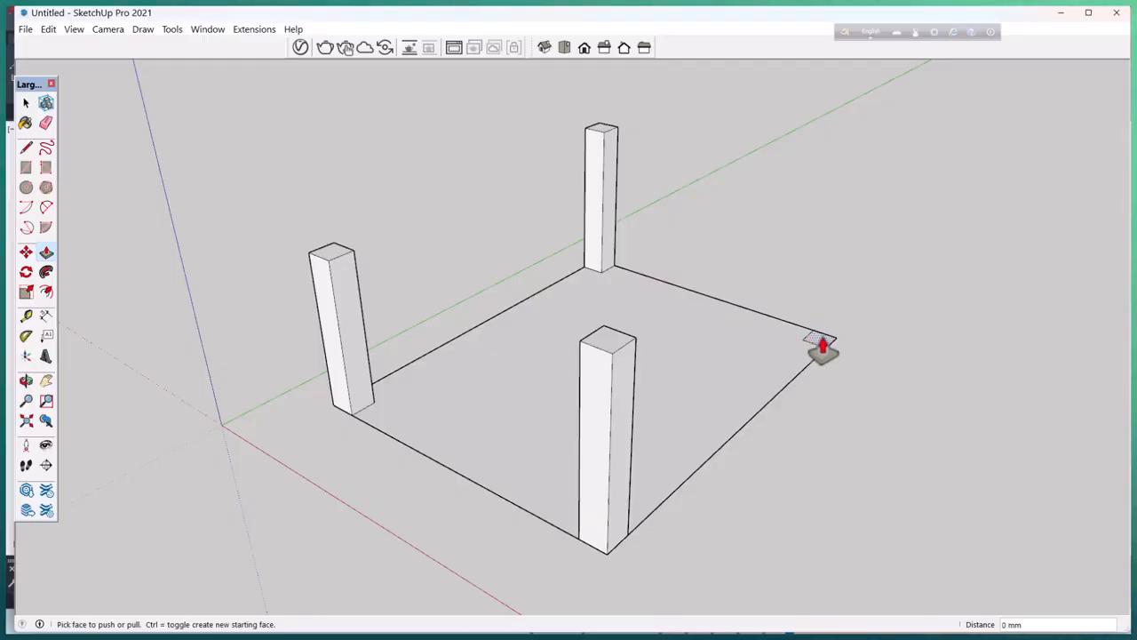
pyautogui.doubleClick(823, 341)
pyautogui.hotkey('ctrl', 'z')
pyautogui.click(819, 346)
pyautogui.click(635, 355)
pyautogui.click(324, 256)
pyautogui.press('Escape')
pyautogui.scroll(-3, 454, 467)
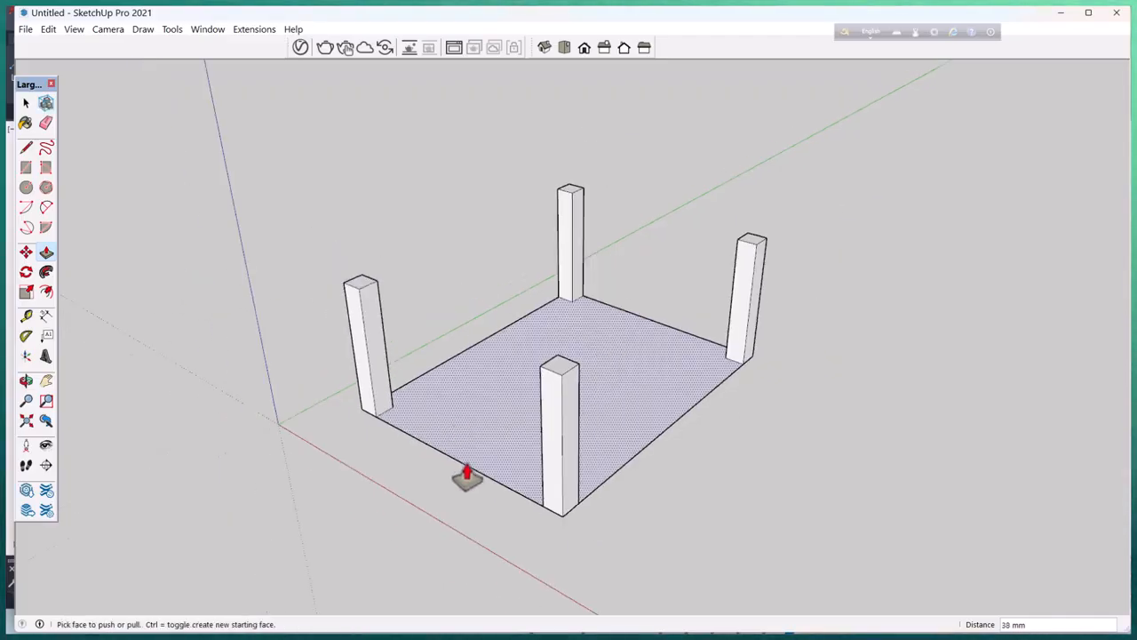
# - Delete the base rectangle's face and its four connecting edges, leaving only the four legs
pyautogui.press('space')
pyautogui.moveTo(790, 536); pyautogui.dragTo(401, 269, button='middle')
pyautogui.scroll(2, 391, 271)
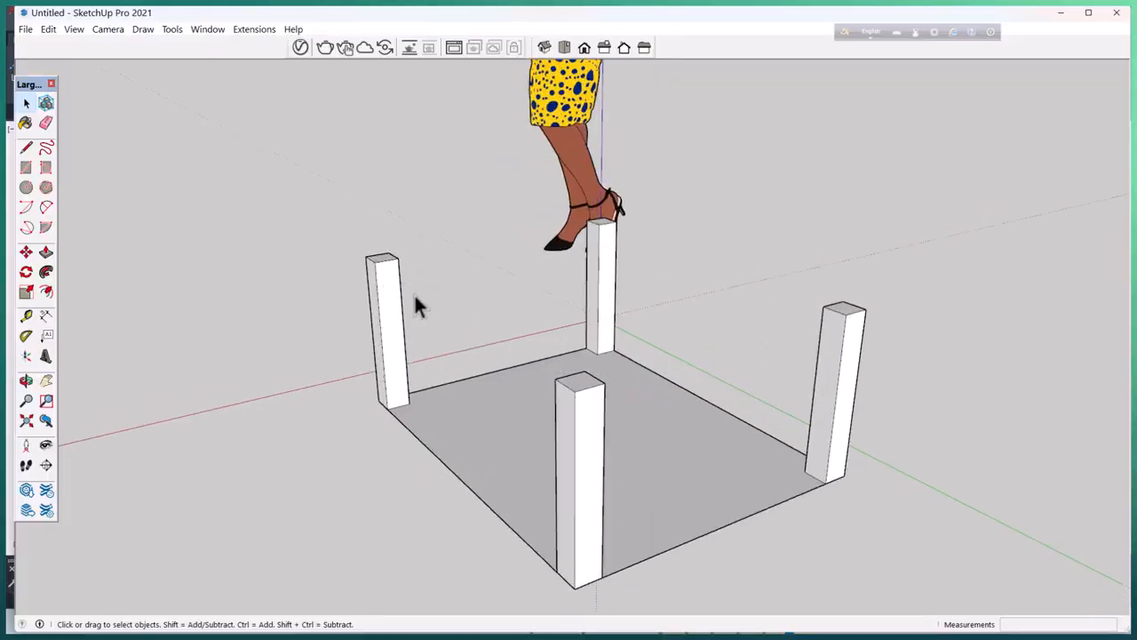
pyautogui.scroll(1, 475, 495)
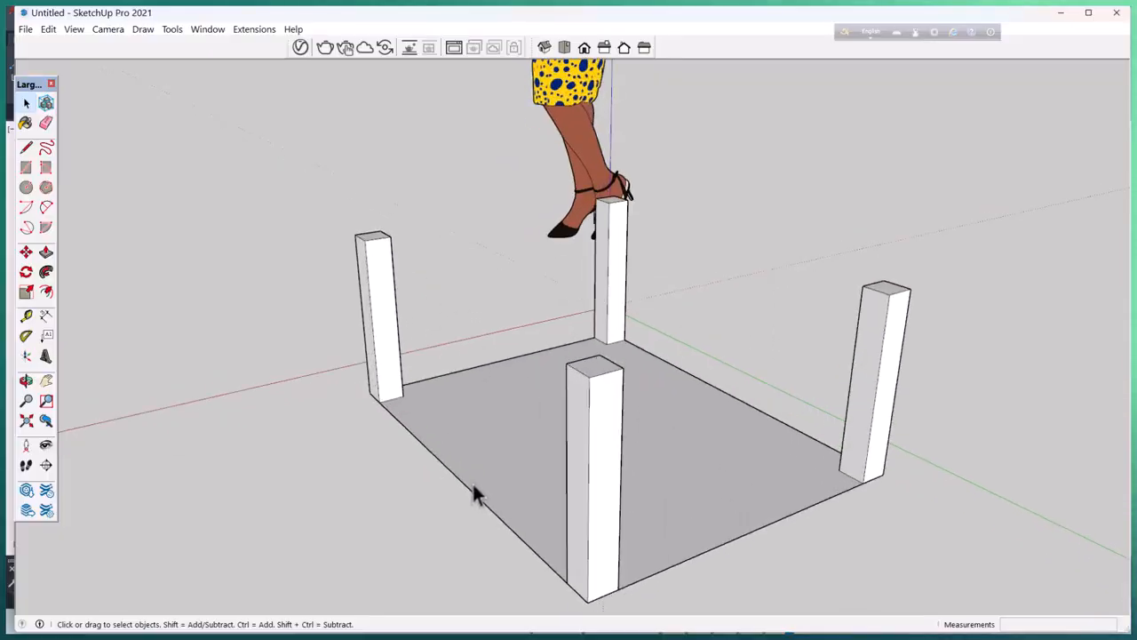
pyautogui.scroll(3, 381, 385)
pyautogui.scroll(-4, 405, 438)
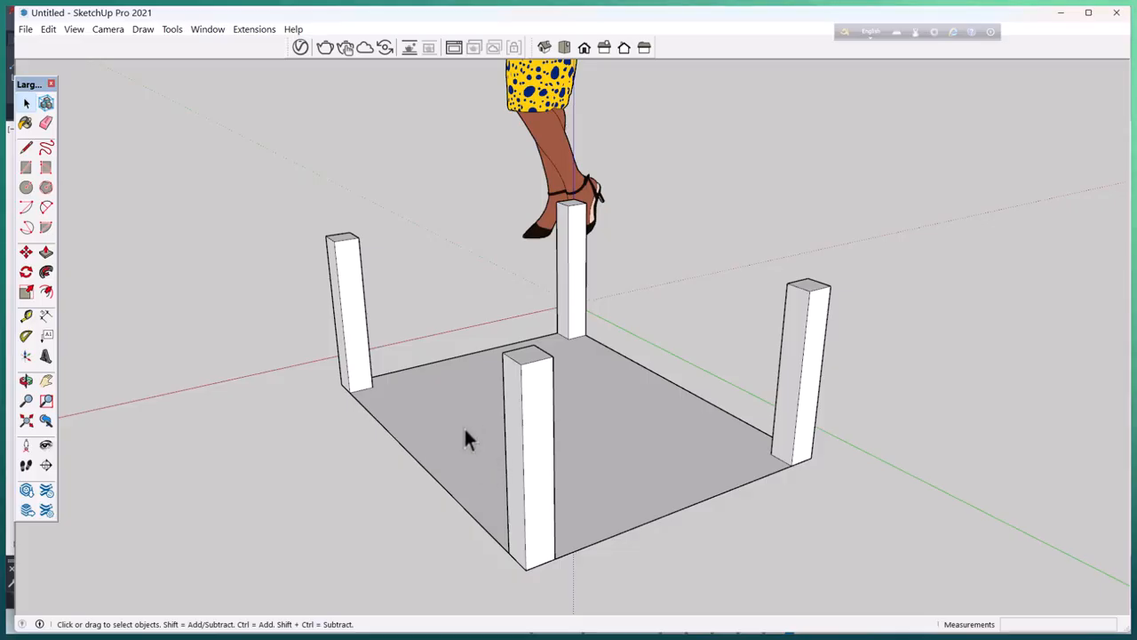
pyautogui.moveTo(455, 345); pyautogui.dragTo(399, 503)
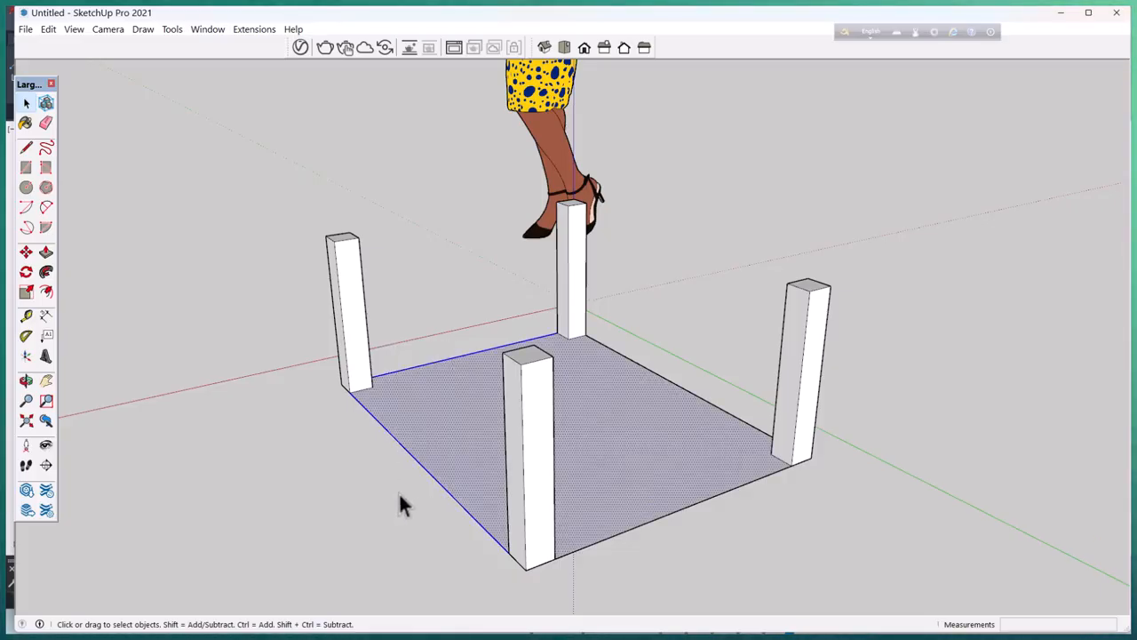
pyautogui.press('Delete')
pyautogui.moveTo(708, 326); pyautogui.dragTo(631, 422)
pyautogui.press('Delete')
pyautogui.moveTo(602, 563); pyautogui.dragTo(604, 562)
pyautogui.press('Delete')
# - Examine the four freestanding legs from several sides, up close and from a distance
pyautogui.moveTo(626, 564)
pyautogui.mouseDown(button='middle')
pyautogui.moveTo(525, 515)
pyautogui.moveTo(655, 508)
pyautogui.moveTo(462, 464)
pyautogui.moveTo(475, 459)
pyautogui.moveTo(432, 436)
pyautogui.moveTo(412, 369)
pyautogui.mouseUp(button='middle')
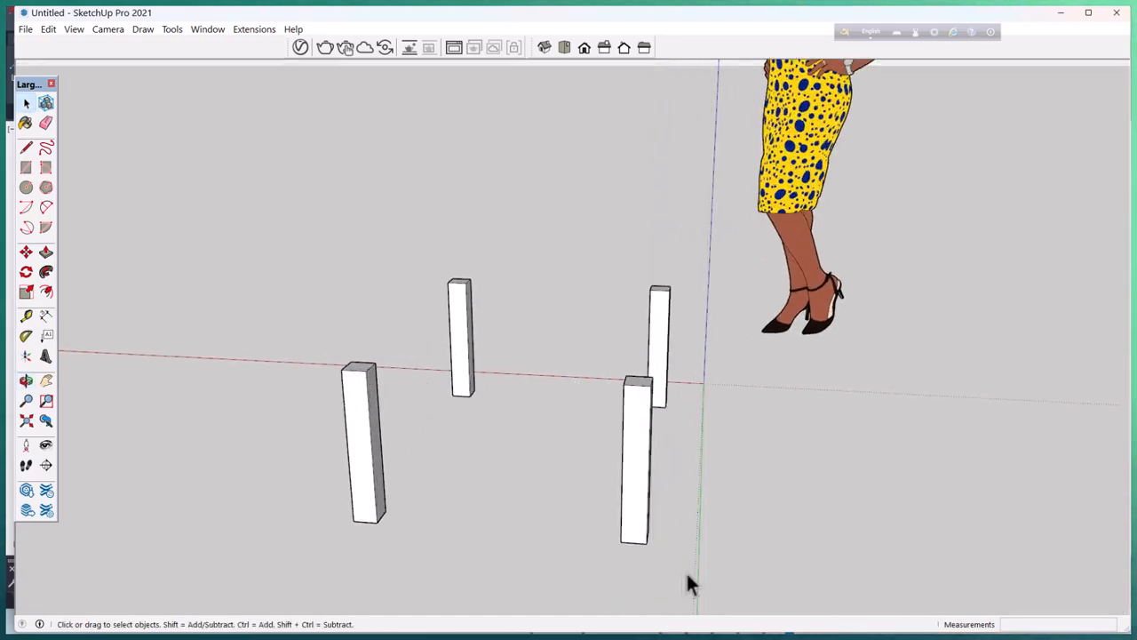
pyautogui.moveTo(551, 522); pyautogui.dragTo(383, 480, button='middle')
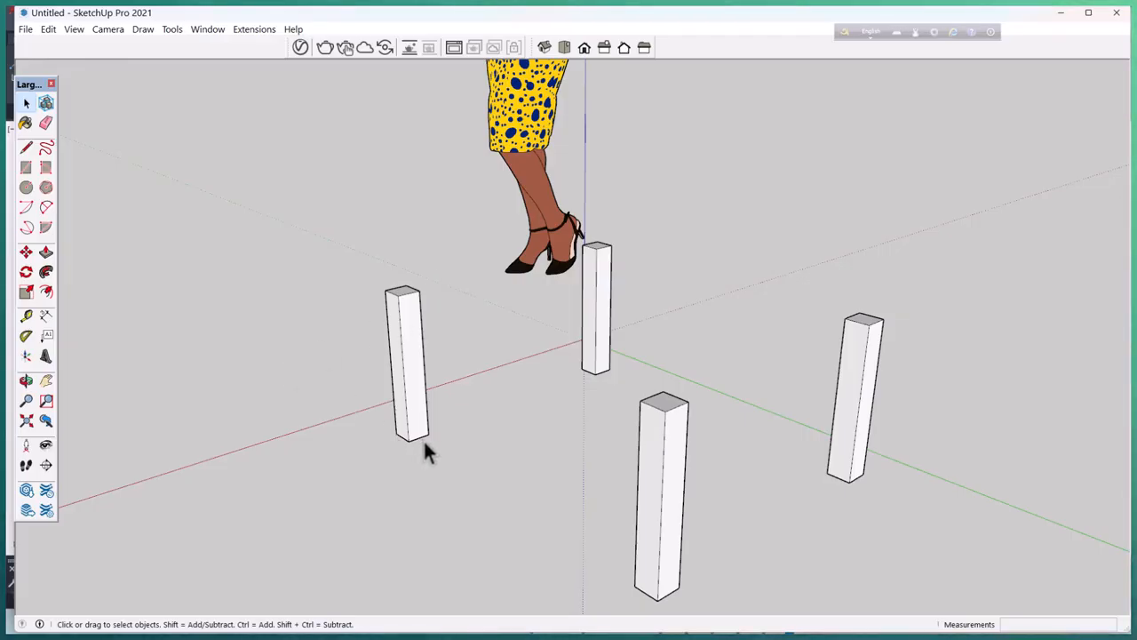
pyautogui.scroll(-2, 239, 392)
pyautogui.scroll(-1, 240, 400)
pyautogui.moveTo(361, 472); pyautogui.dragTo(347, 296, button='middle')
pyautogui.scroll(2, 369, 409)
pyautogui.scroll(3, 333, 266)
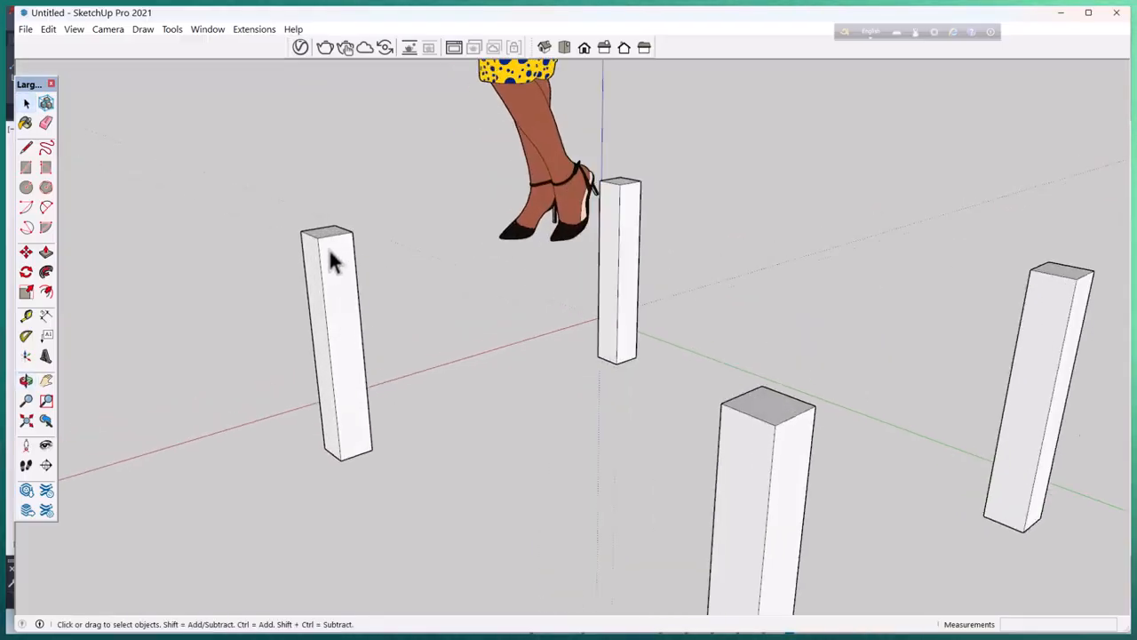
pyautogui.scroll(-3, 249, 311)
pyautogui.scroll(1, 337, 470)
pyautogui.scroll(-2, 287, 427)
pyautogui.moveTo(287, 426)
pyautogui.mouseDown(button='middle')
pyautogui.moveTo(429, 455)
pyautogui.moveTo(460, 475)
pyautogui.mouseUp(button='middle')
pyautogui.scroll(-2, 404, 380)
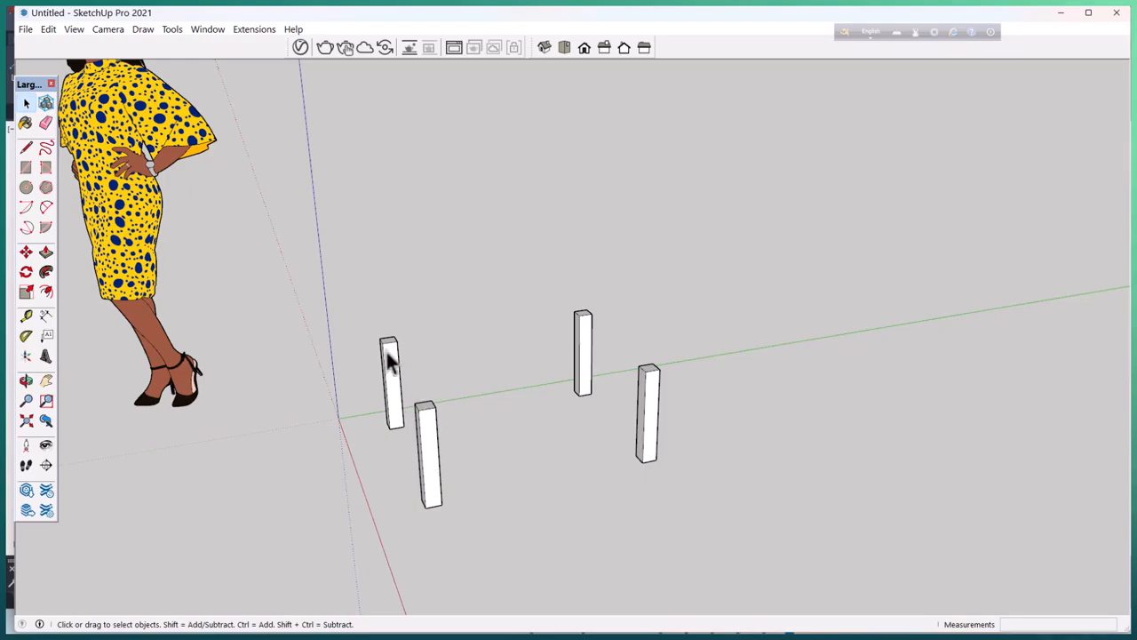
pyautogui.scroll(2, 359, 391)
pyautogui.scroll(2, 398, 449)
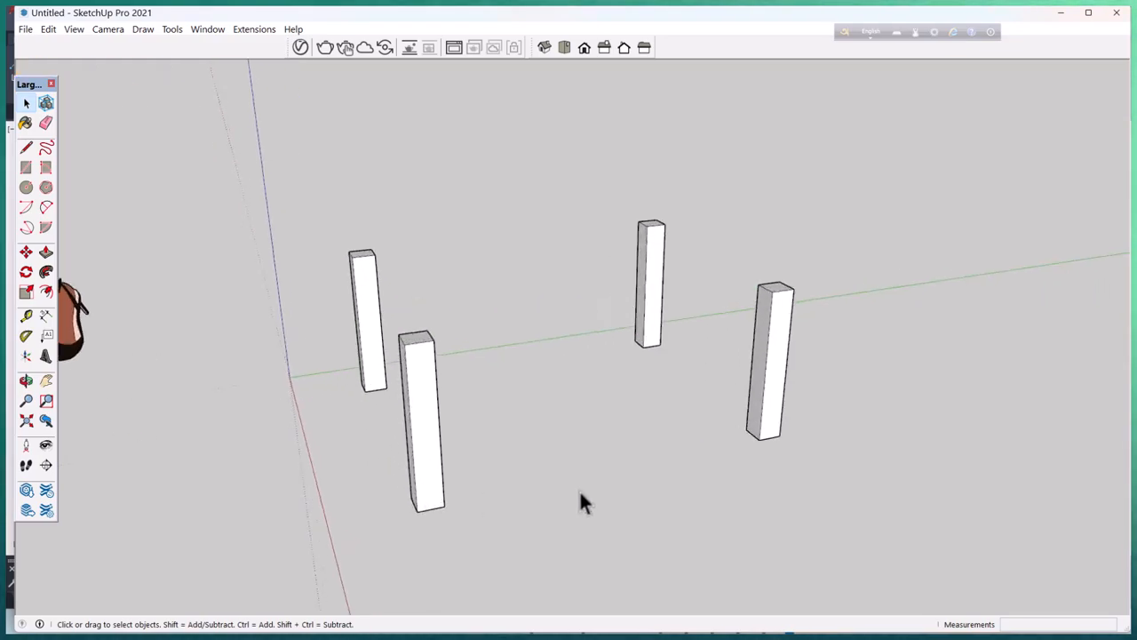
pyautogui.moveTo(561, 492); pyautogui.dragTo(322, 449, button='middle')
pyautogui.scroll(2, 323, 448)
pyautogui.scroll(3, 534, 286)
pyautogui.scroll(1, 494, 311)
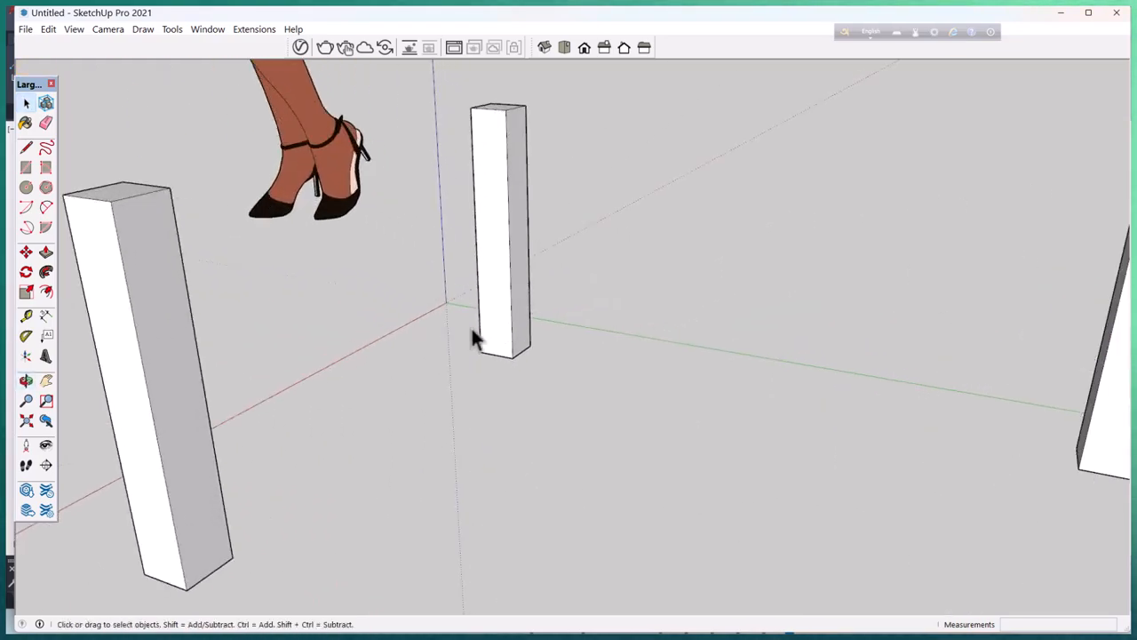
# - Draw a square of about 36 mm in the bottom corner of the inner face of the leg nearest the origin
pyautogui.scroll(-4, 472, 330)
pyautogui.moveTo(396, 386); pyautogui.dragTo(786, 394, button='middle')
pyautogui.scroll(2, 381, 409)
pyautogui.scroll(3, 391, 413)
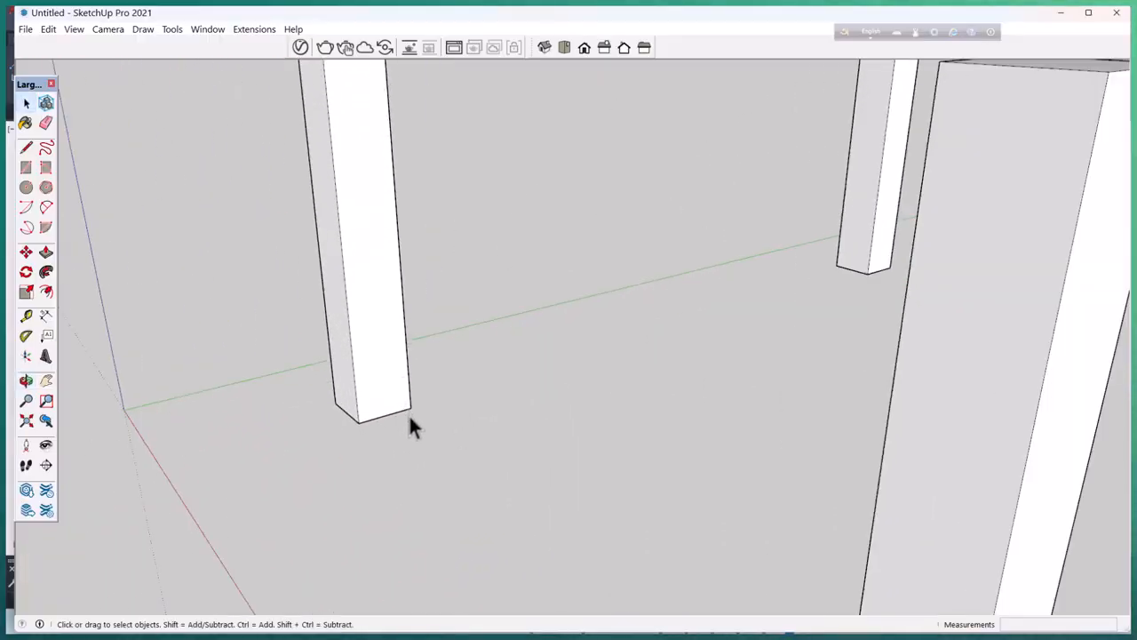
pyautogui.press('r')
pyautogui.moveTo(401, 411); pyautogui.dragTo(369, 422, button='middle')
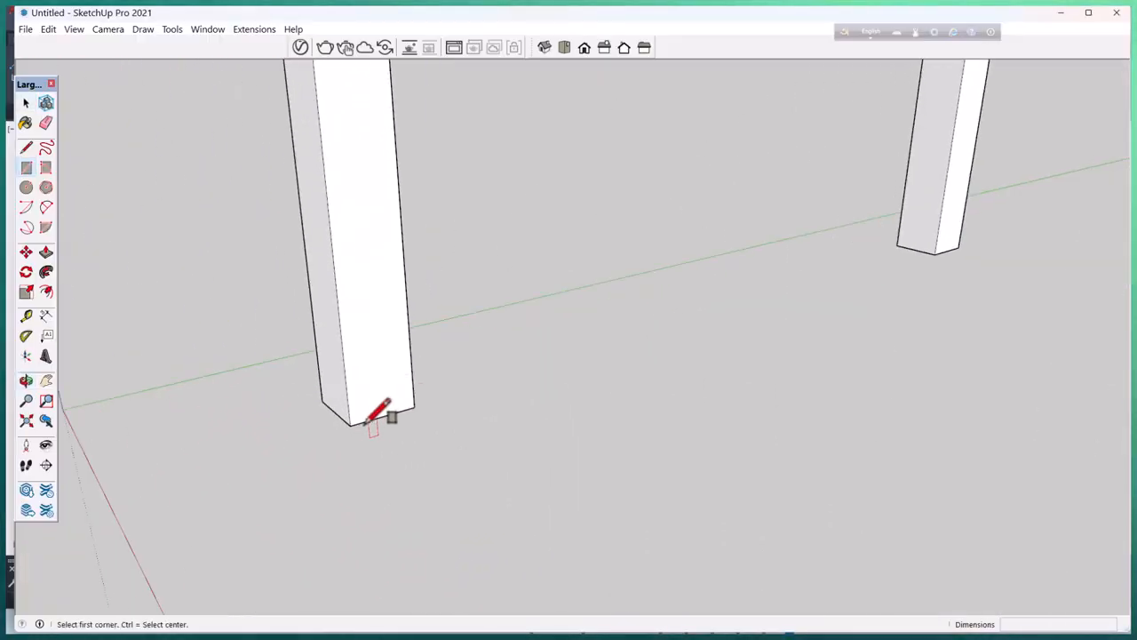
pyautogui.click(351, 424)
pyautogui.click(389, 373)
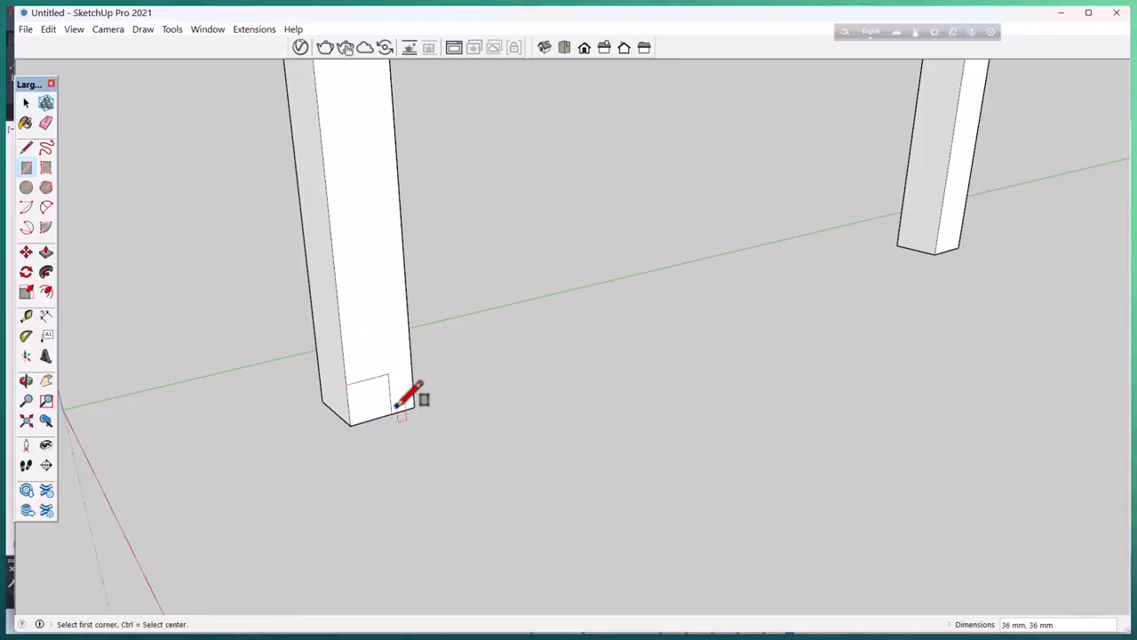
# - Push/Pull the small square along the red axis direction to the neighbouring leg, forming a bottom rail
pyautogui.press('p')
pyautogui.scroll(-2, 382, 440)
pyautogui.click(361, 410)
pyautogui.scroll(-5, 444, 444)
pyautogui.click(546, 326)
# - Draw a small rectangle, about 23 by 18 mm, in the bottom corner of the adjoining leg's face, next to the rail
pyautogui.moveTo(630, 562); pyautogui.dragTo(178, 551, button='middle')
pyautogui.scroll(-2, 213, 544)
pyautogui.press('space')
pyautogui.moveTo(442, 556); pyautogui.dragTo(376, 433, button='middle')
pyautogui.scroll(3, 378, 422)
pyautogui.press('r')
pyautogui.scroll(4, 383, 409)
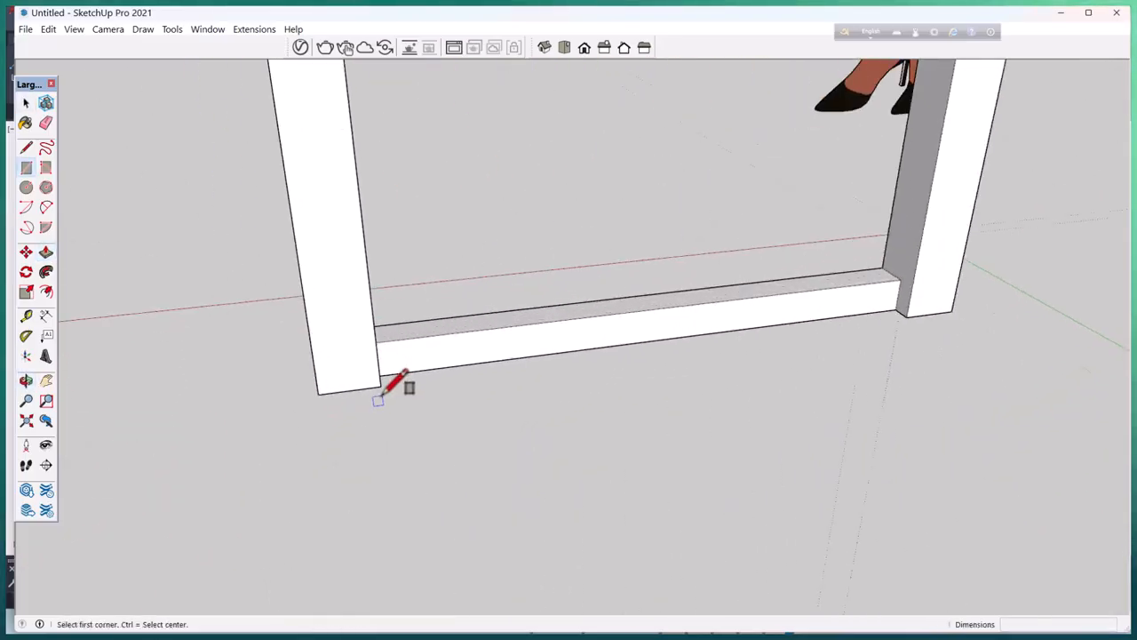
pyautogui.click(380, 381)
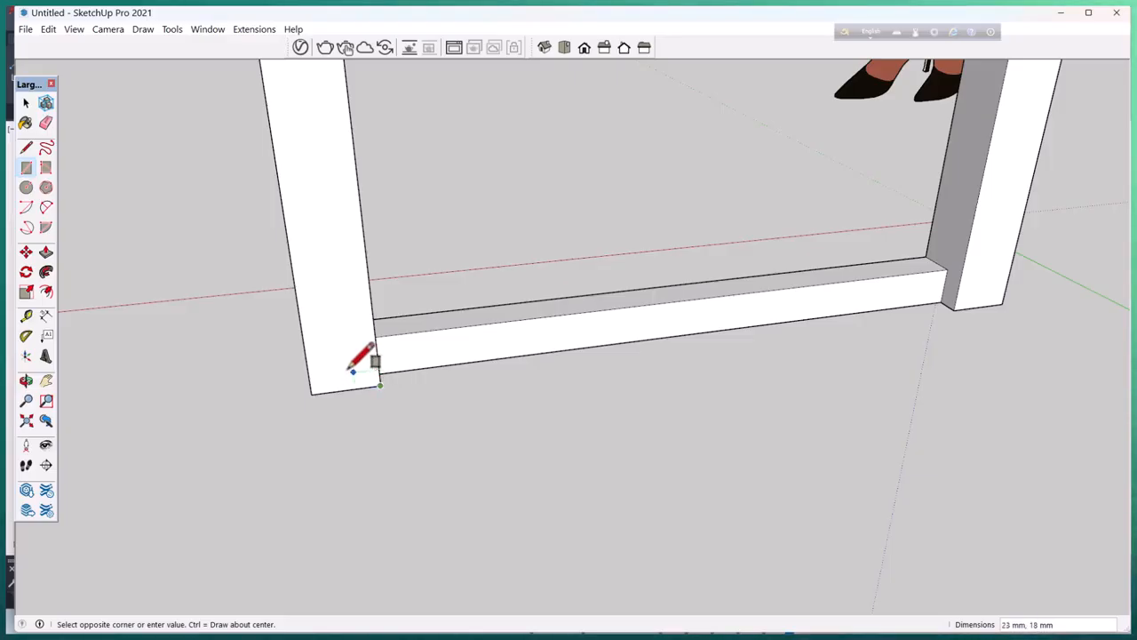
pyautogui.click(349, 367)
# - Try to Push/Pull the small corner rectangle across to the neighbouring leg as a second bottom rail, and inspect the joint from several sides
pyautogui.press('p')
pyautogui.scroll(-3, 363, 386)
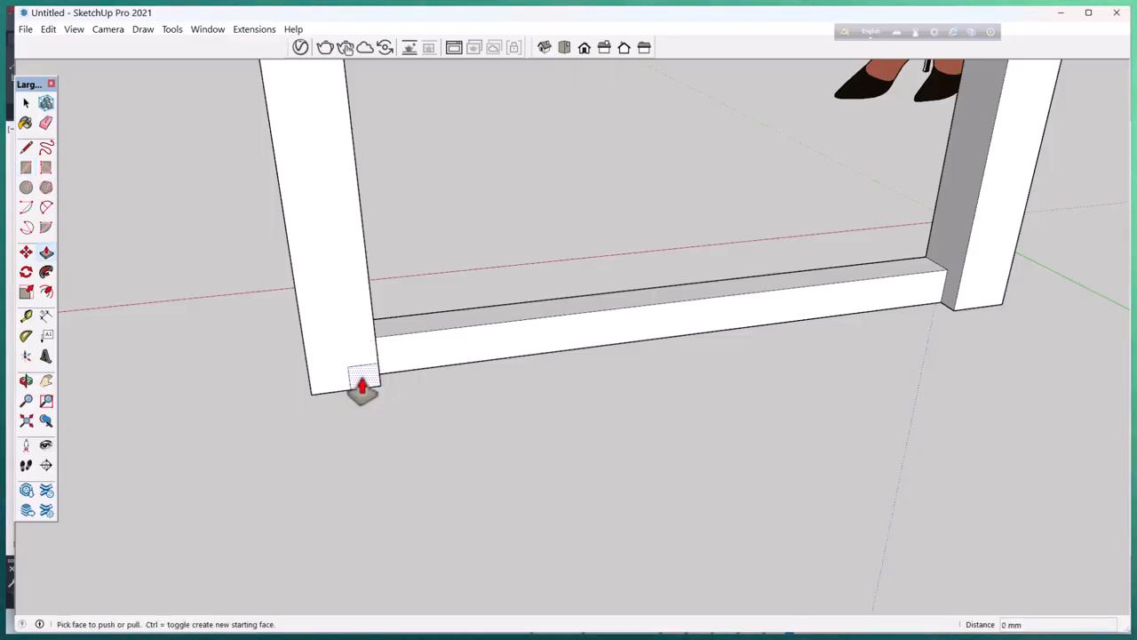
pyautogui.click(364, 386)
pyautogui.scroll(-4, 374, 400)
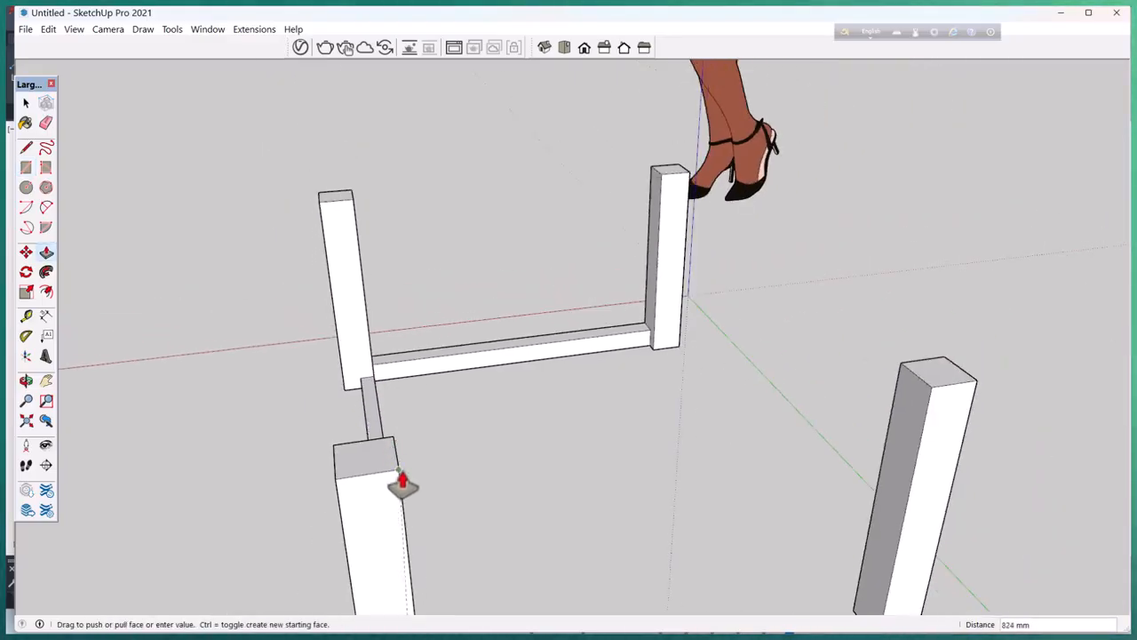
pyautogui.click(444, 389)
pyautogui.press('space')
pyautogui.moveTo(442, 435); pyautogui.dragTo(293, 373, button='middle')
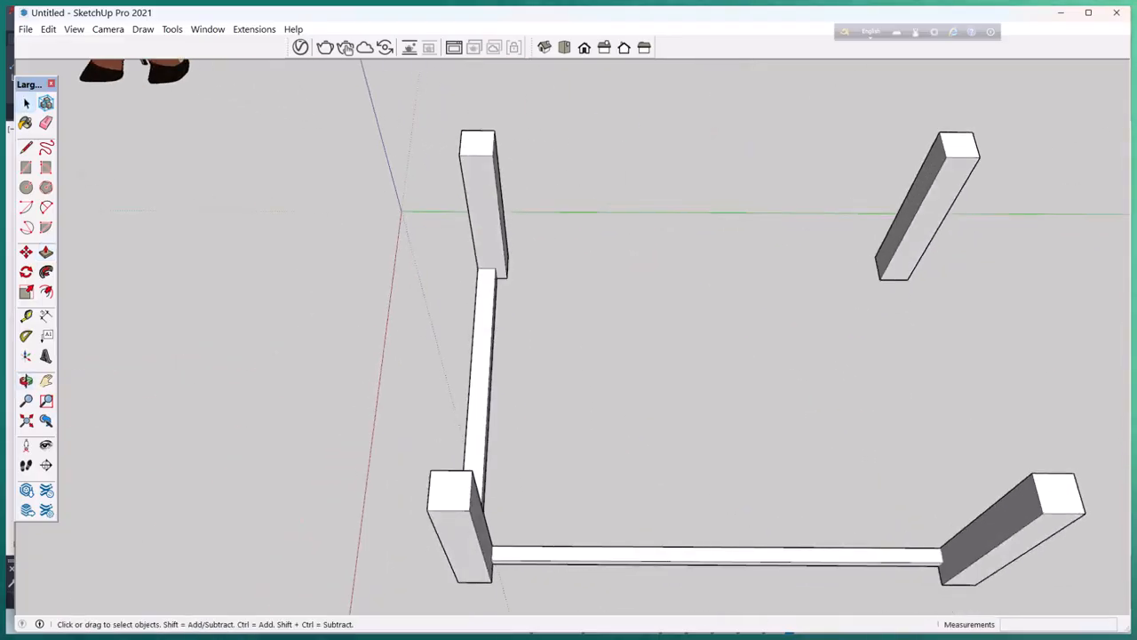
pyautogui.moveTo(602, 381); pyautogui.dragTo(444, 326, button='middle')
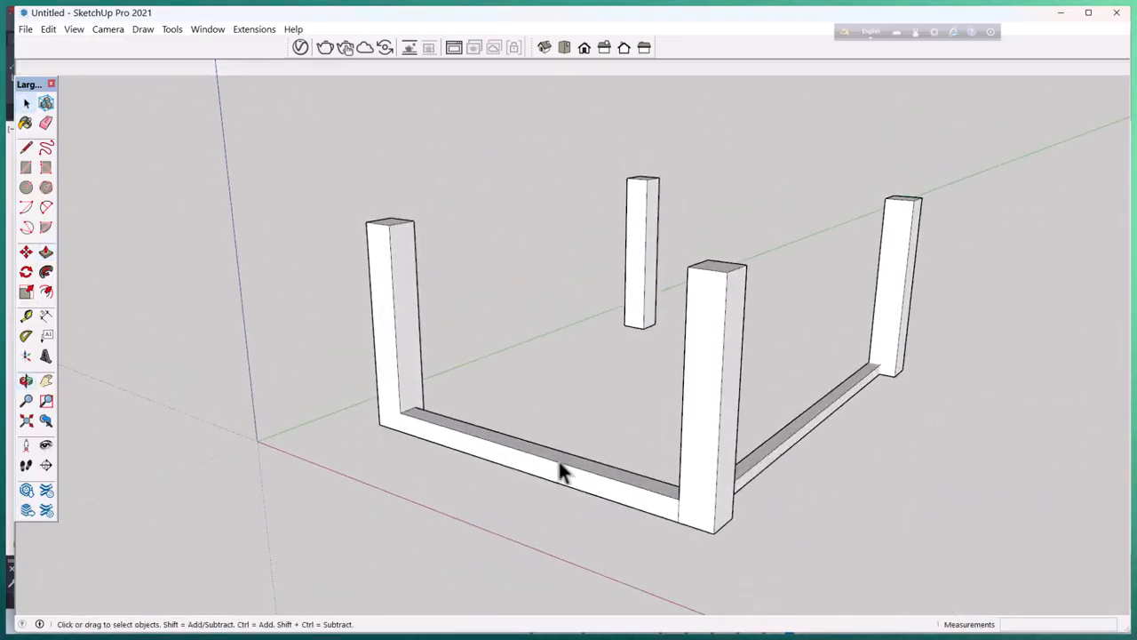
pyautogui.scroll(-1, 495, 453)
pyautogui.moveTo(871, 466); pyautogui.dragTo(284, 504, button='middle')
pyautogui.scroll(4, 365, 442)
pyautogui.scroll(3, 334, 438)
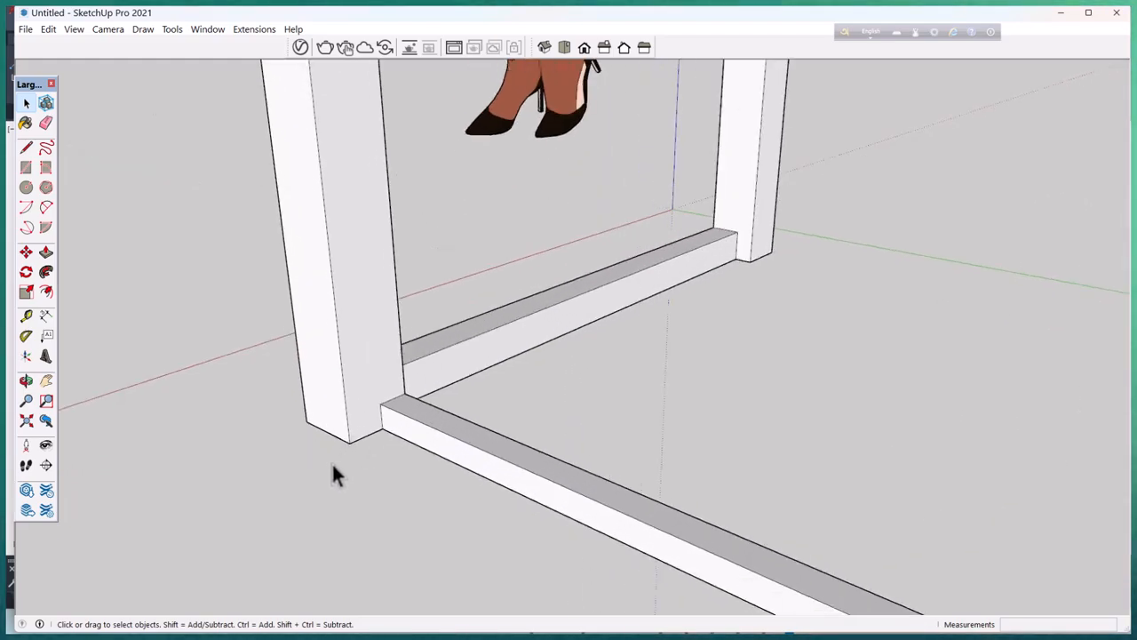
# - Undo the second bottom rail and the small rectangle it was pulled from
pyautogui.hotkey('ctrl', 'z')
pyautogui.scroll(-1, 253, 381)
pyautogui.scroll(1, 375, 437)
pyautogui.hotkey('ctrl', 'z')
# - Draw a rectangle, about 35 by 14 mm, from the outer bottom corner of the same leg face
pyautogui.press('r')
pyautogui.scroll(1, 306, 423)
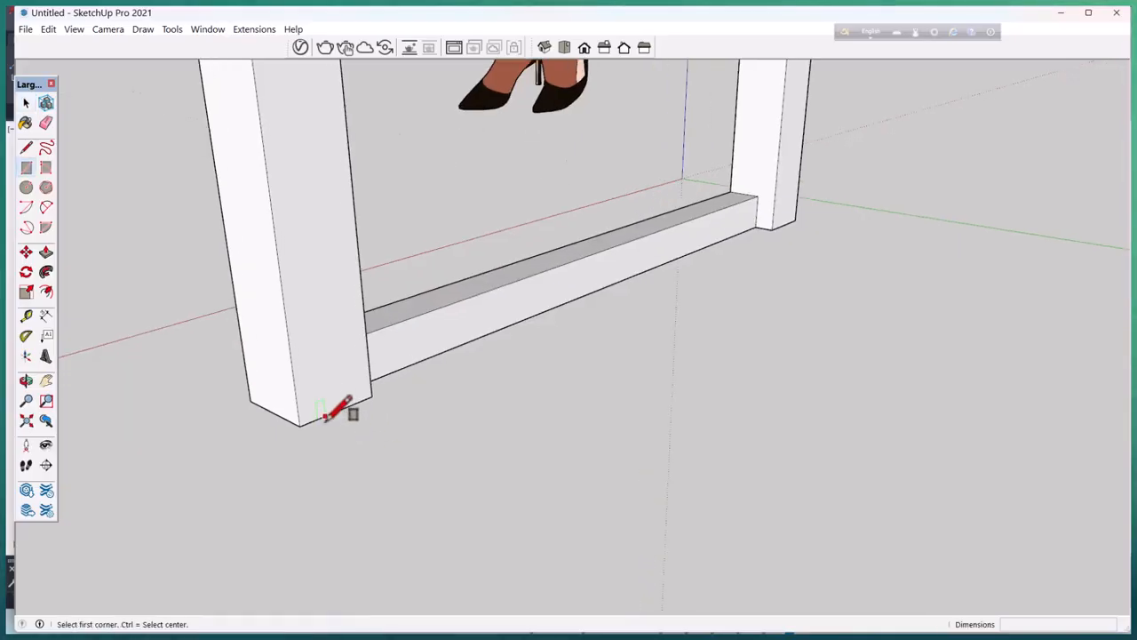
pyautogui.click(301, 424)
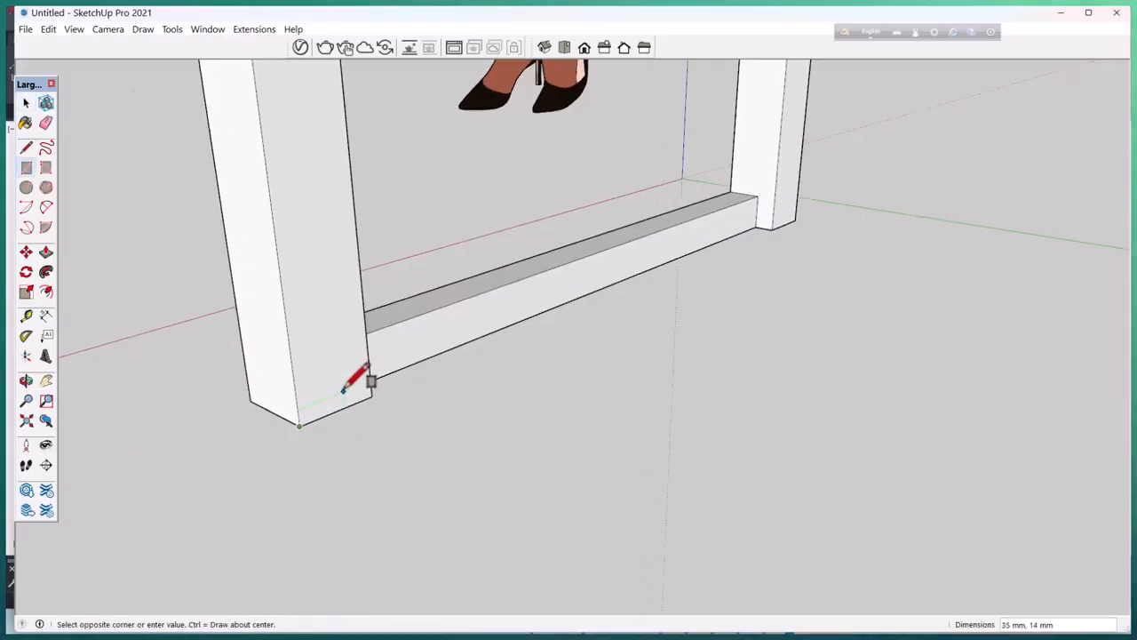
pyautogui.press('space')
# - Try to Push/Pull the corner rectangle to the neighbouring leg, and undo the extrusion
pyautogui.press('p')
pyautogui.click(329, 417)
pyautogui.scroll(-4, 172, 322)
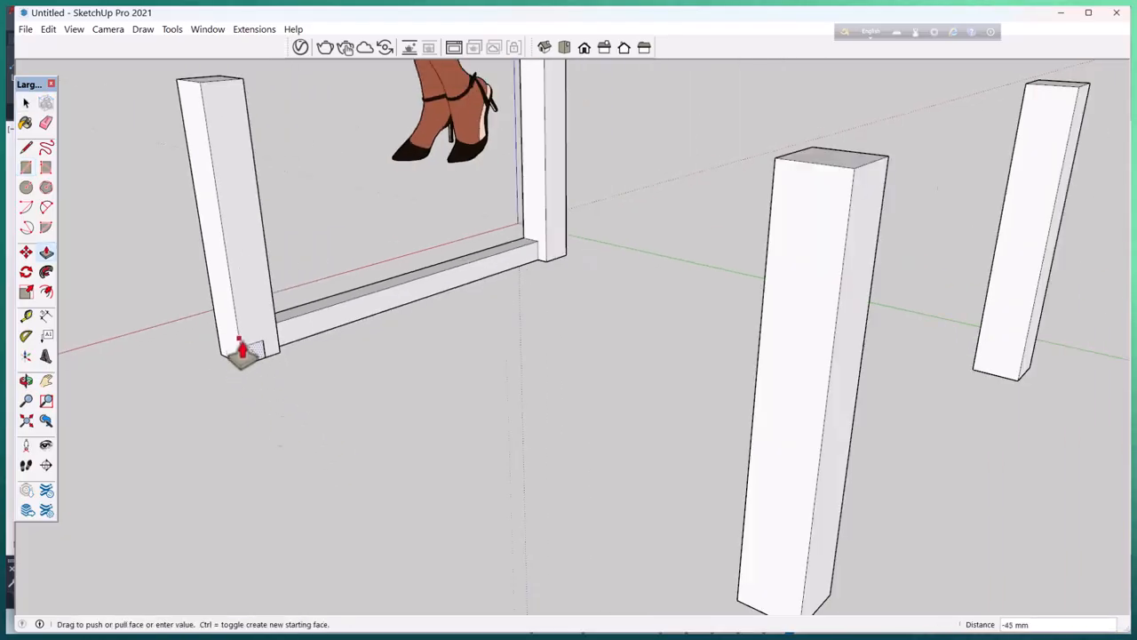
pyautogui.click(517, 265)
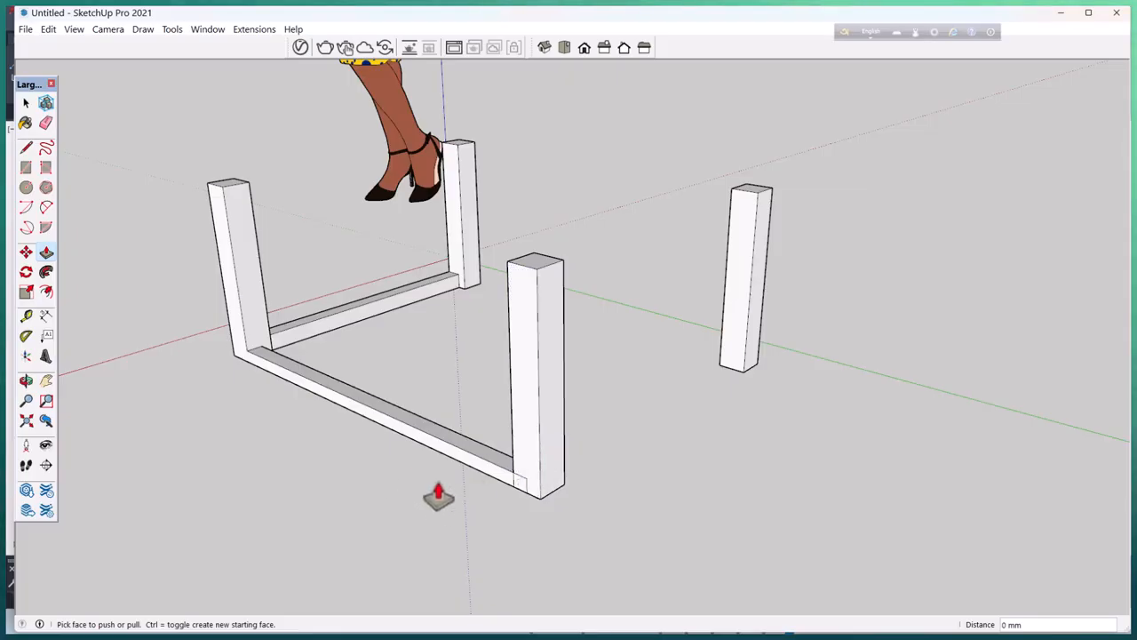
pyautogui.hotkey('ctrl', 'z')
# - Push/Pull the corner rectangle 767 mm up to the facing side of the neighbouring leg, forming a second bottom rail
pyautogui.scroll(3, 266, 373)
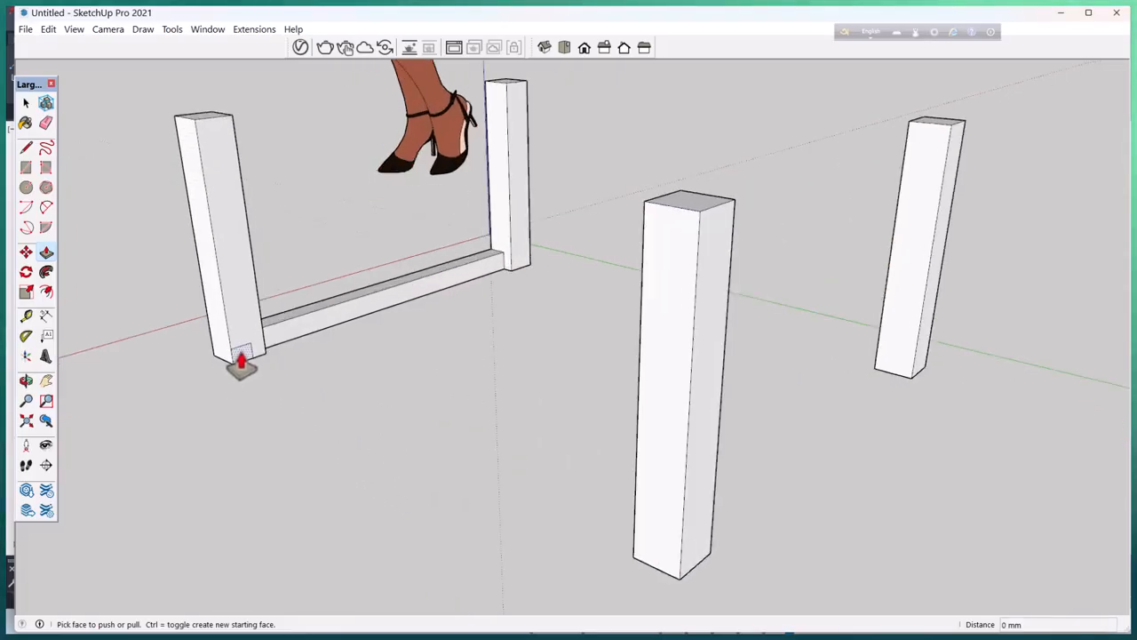
pyautogui.click(241, 357)
pyautogui.click(647, 218)
# - Examine the four legs and the two bottom rails from several sides
pyautogui.scroll(-2, 491, 415)
pyautogui.moveTo(492, 415); pyautogui.dragTo(401, 447, button='middle')
pyautogui.scroll(2, 445, 320)
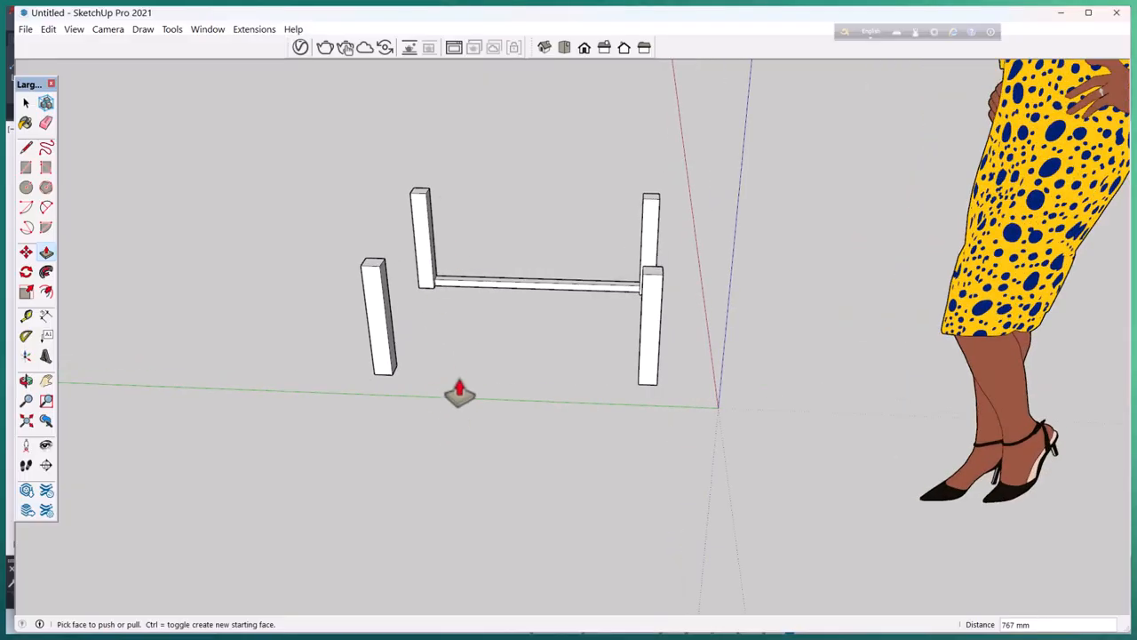
pyautogui.moveTo(507, 397); pyautogui.dragTo(437, 297, button='middle')
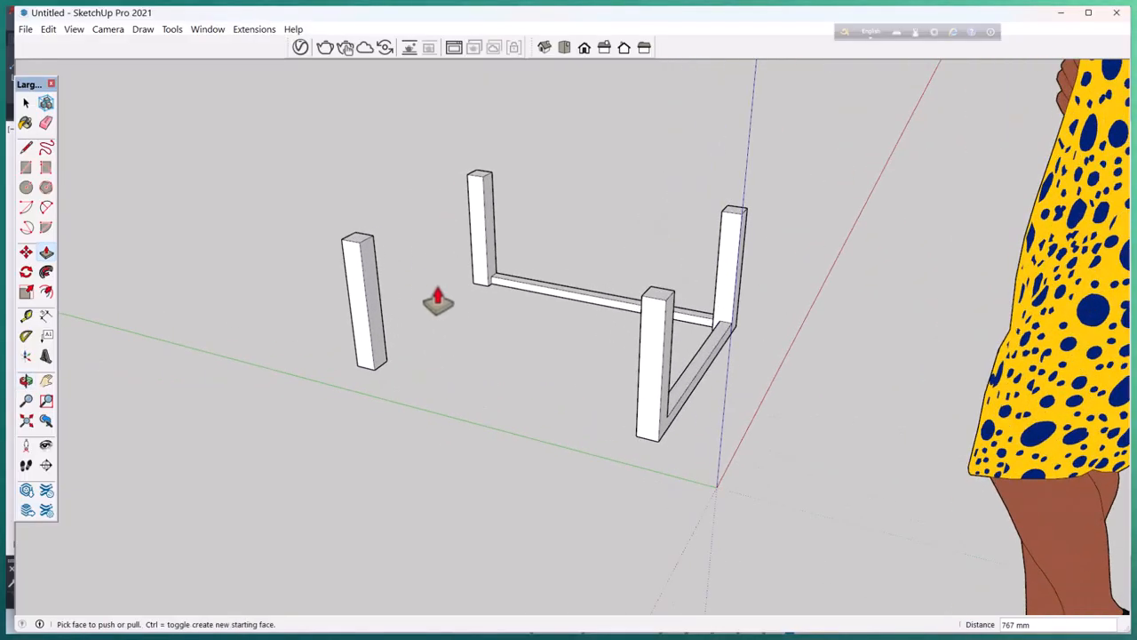
pyautogui.moveTo(536, 340); pyautogui.dragTo(274, 400, button='middle')
pyautogui.moveTo(460, 246); pyautogui.dragTo(920, 430, button='middle')
pyautogui.moveTo(533, 284); pyautogui.dragTo(858, 339, button='middle')
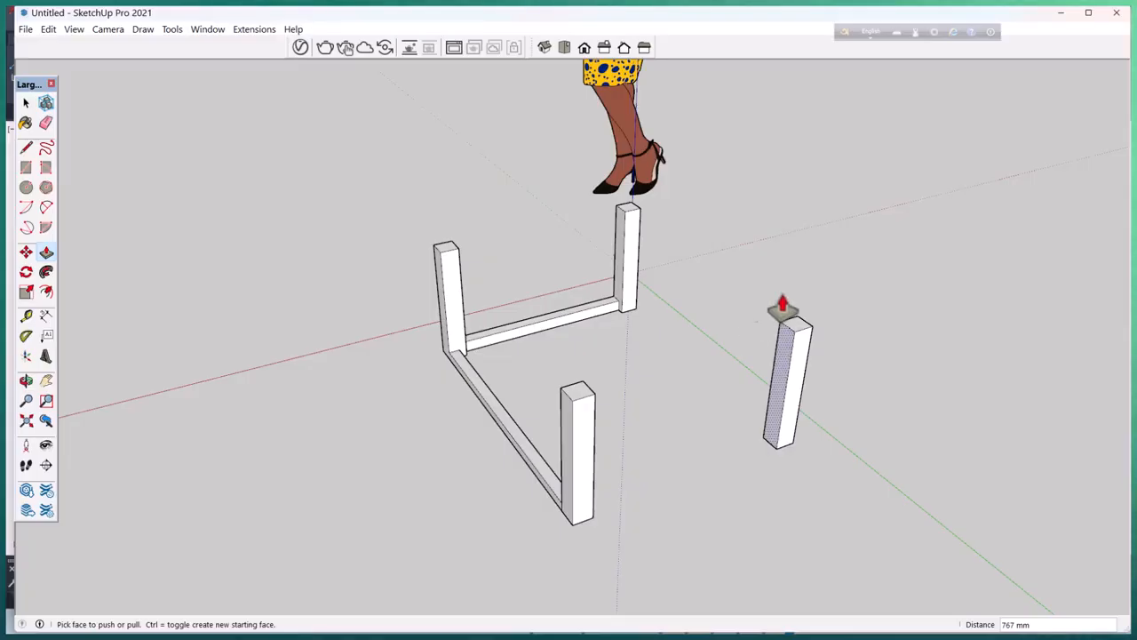
pyautogui.scroll(2, 391, 257)
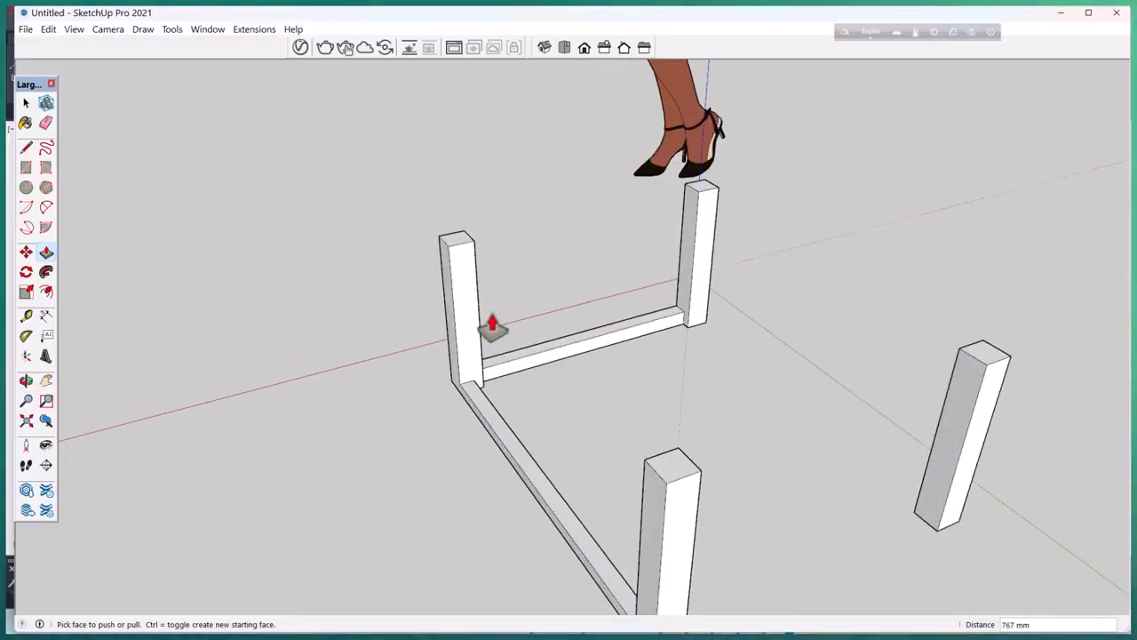
pyautogui.press('r')
pyautogui.scroll(2, 484, 302)
pyautogui.click(434, 221)
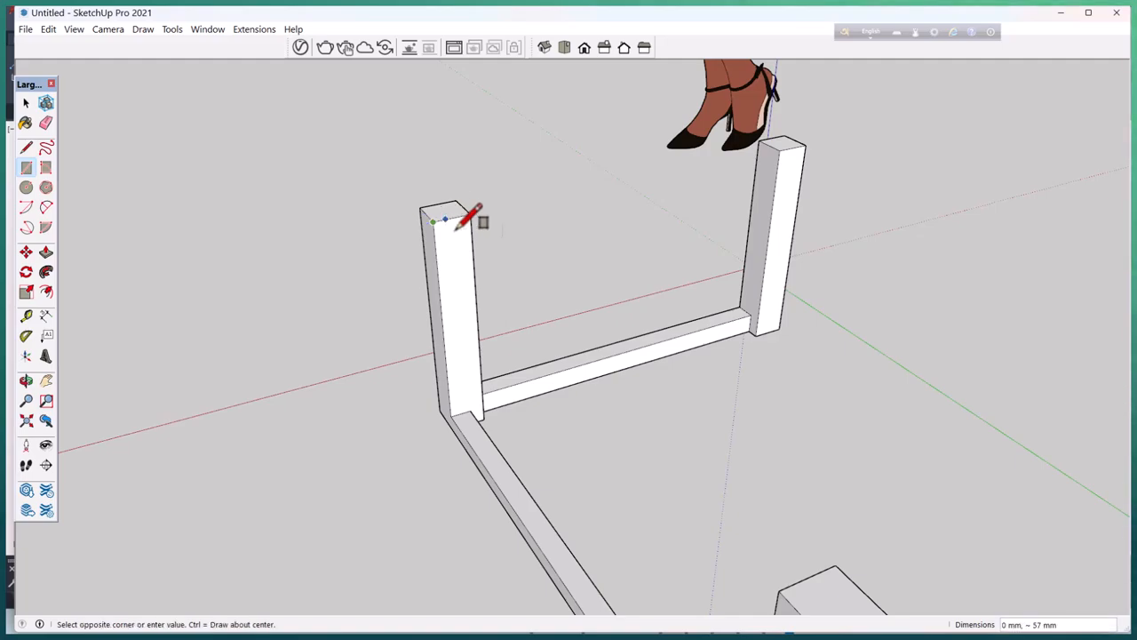
pyautogui.scroll(1, 453, 227)
pyautogui.scroll(1, 459, 231)
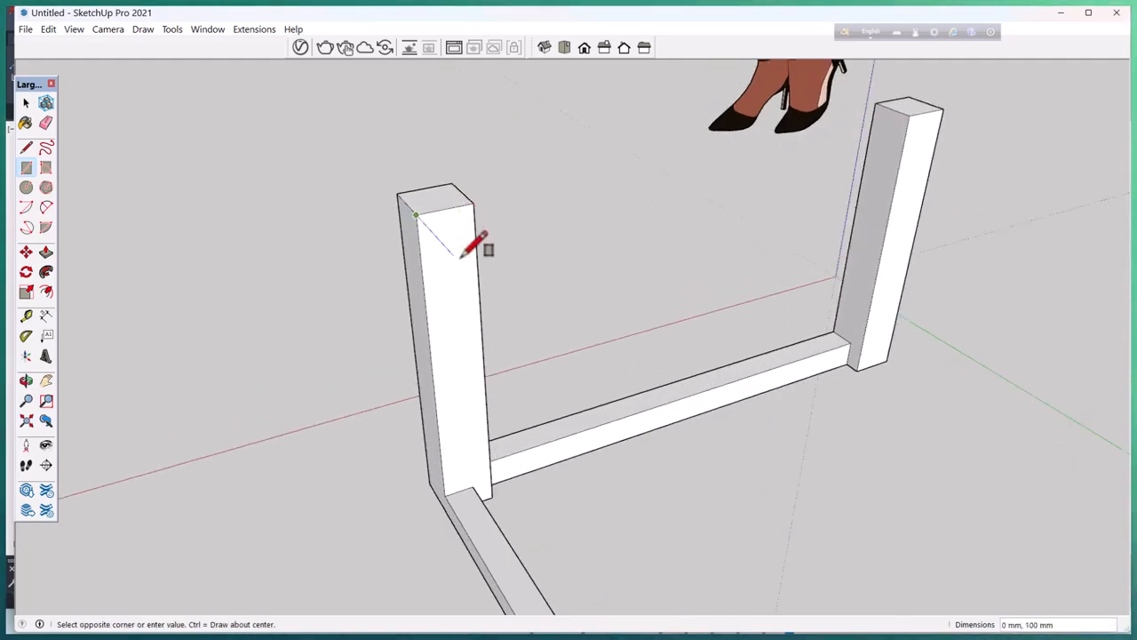
pyautogui.press('Escape')
pyautogui.press('space')
# - Examine how the two bottom rails meet the shared corner leg, up close and from different angles
pyautogui.scroll(-5, 339, 350)
pyautogui.moveTo(475, 404); pyautogui.dragTo(374, 381, button='middle')
pyautogui.scroll(2, 449, 355)
pyautogui.scroll(2, 563, 295)
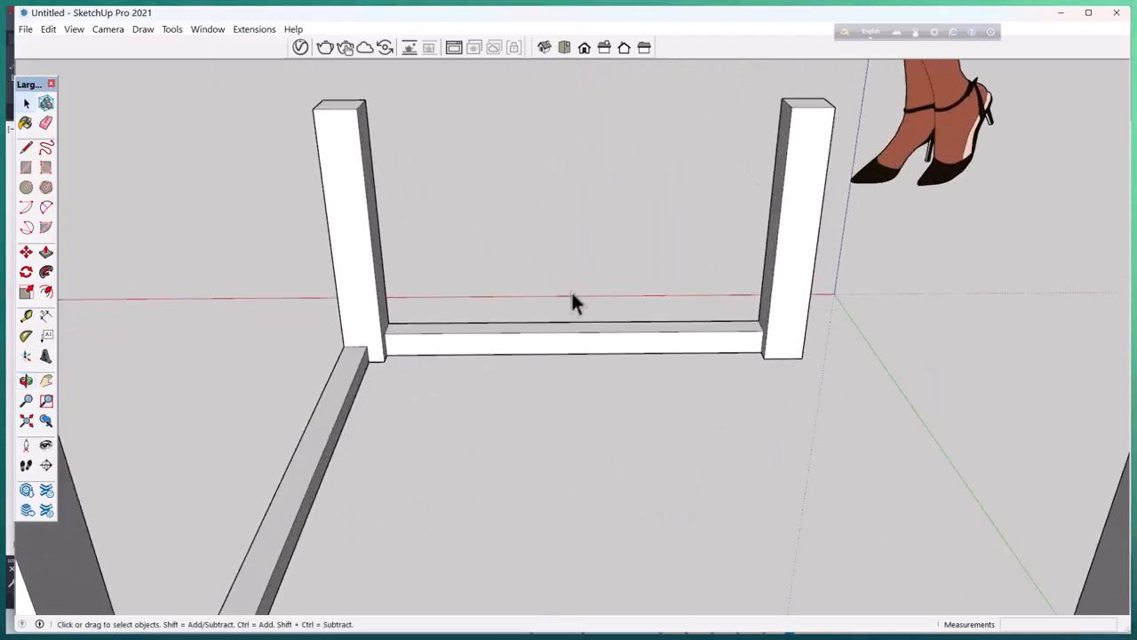
pyautogui.scroll(2, 340, 354)
pyautogui.scroll(2, 525, 321)
pyautogui.scroll(2, 539, 302)
pyautogui.moveTo(502, 285); pyautogui.dragTo(515, 329, button='middle')
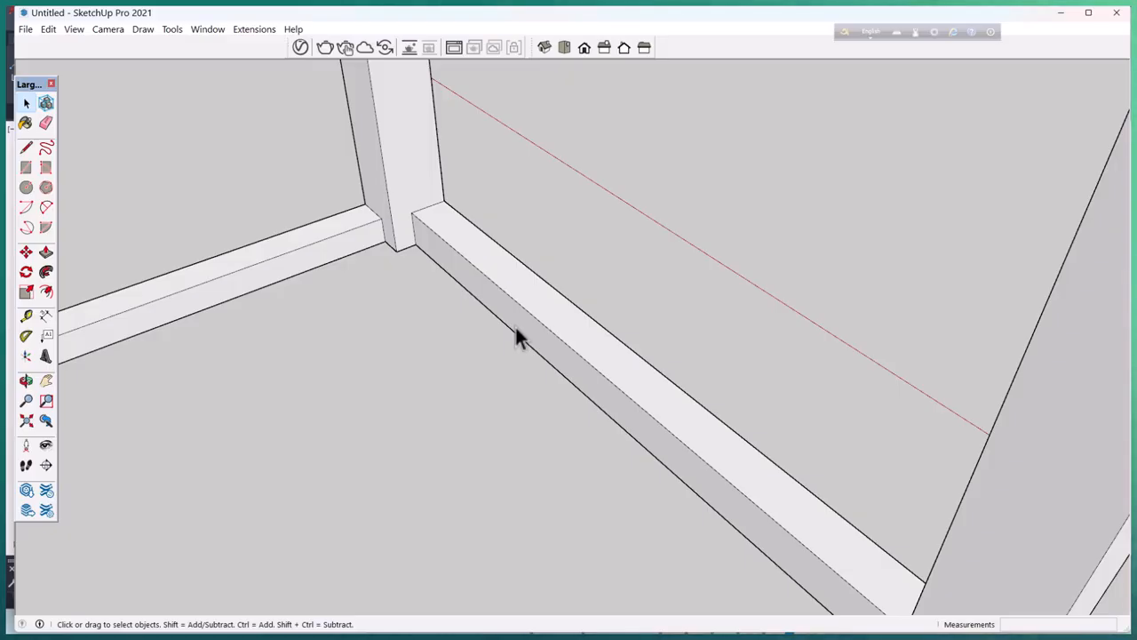
pyautogui.scroll(-4, 533, 338)
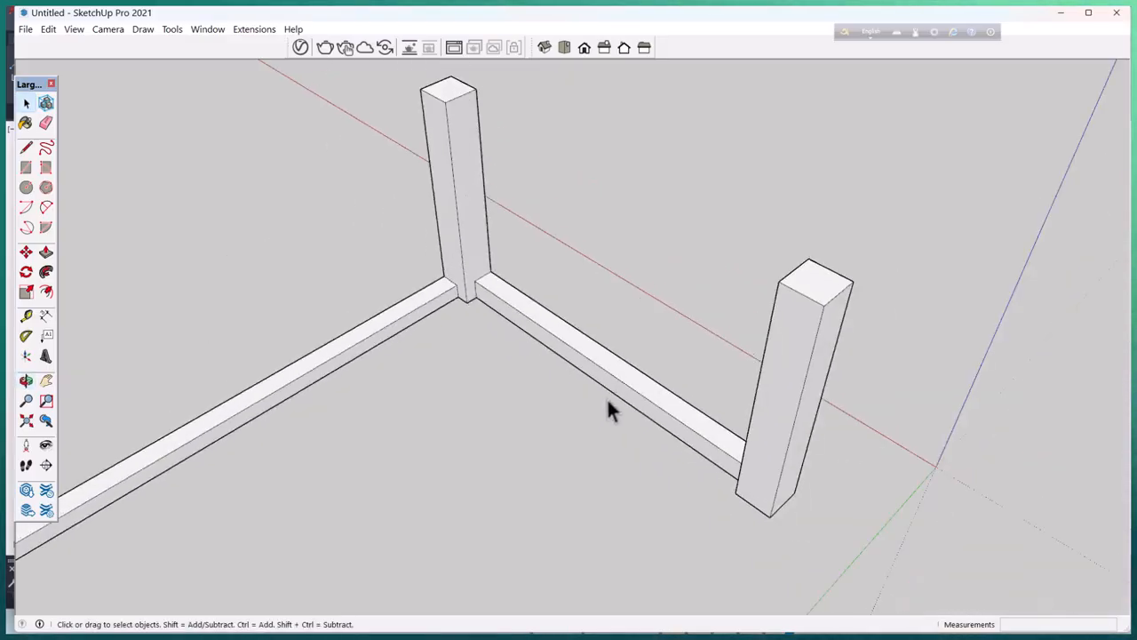
pyautogui.scroll(-3, 613, 409)
pyautogui.moveTo(617, 424); pyautogui.dragTo(548, 361, button='middle')
pyautogui.scroll(3, 444, 311)
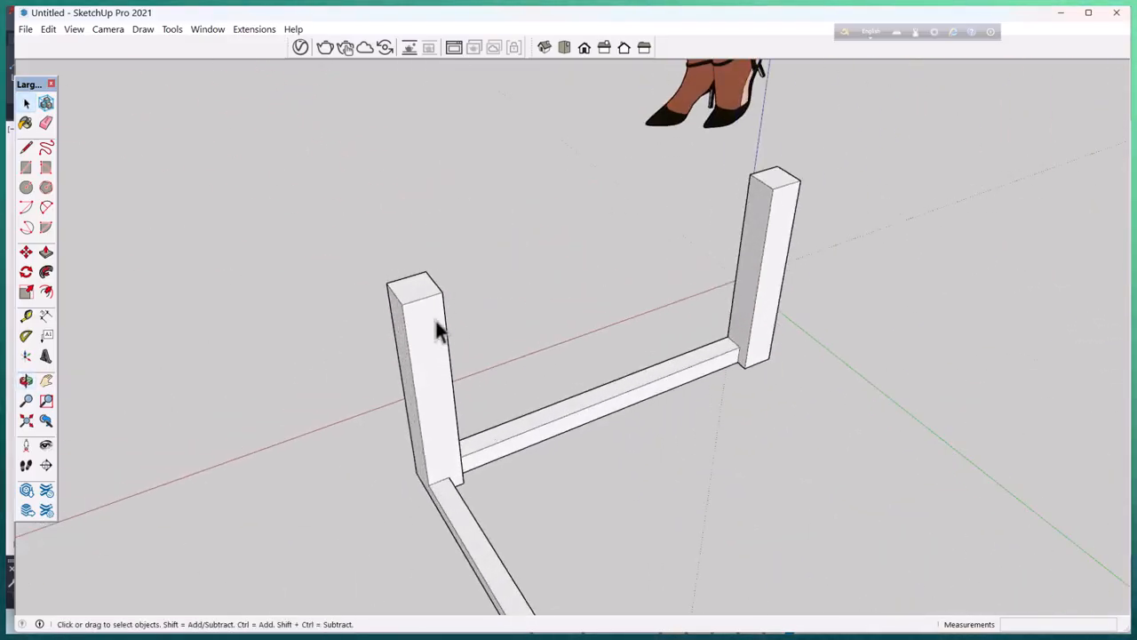
pyautogui.scroll(4, 426, 320)
pyautogui.scroll(-1, 341, 290)
pyautogui.scroll(-5, 341, 289)
pyautogui.moveTo(410, 454); pyautogui.dragTo(465, 332, button='middle')
pyautogui.scroll(2, 356, 287)
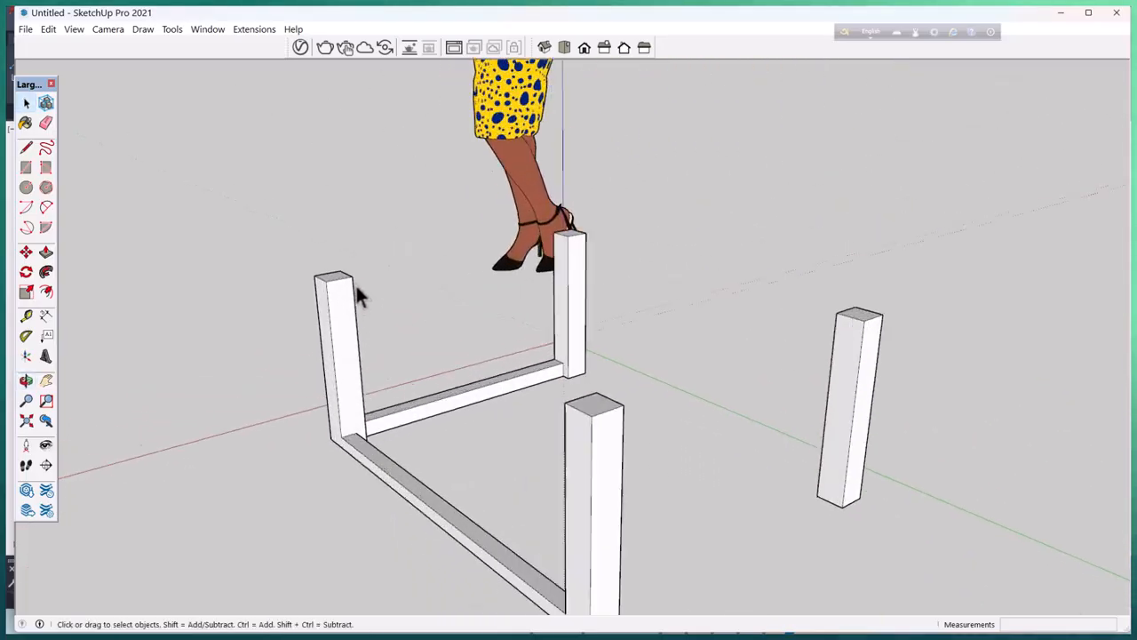
# - Draw a rectangle, about 63 by 32 mm, from the outer top corner of the corner leg's face above the second rail
pyautogui.scroll(4, 357, 286)
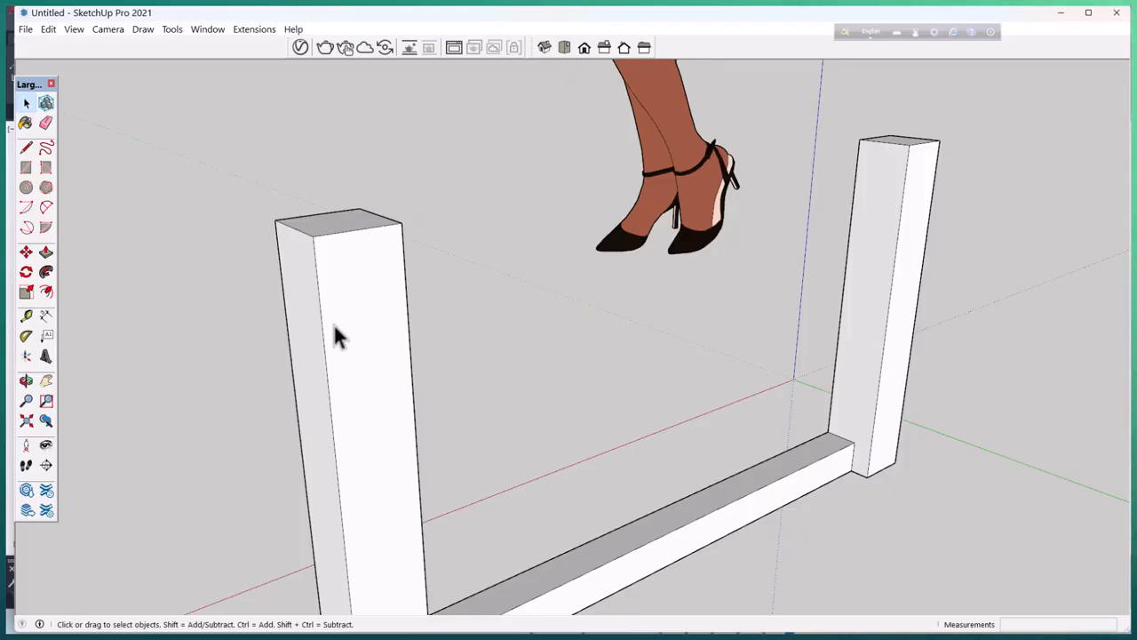
pyautogui.press('r')
pyautogui.scroll(1, 356, 267)
pyautogui.click(305, 229)
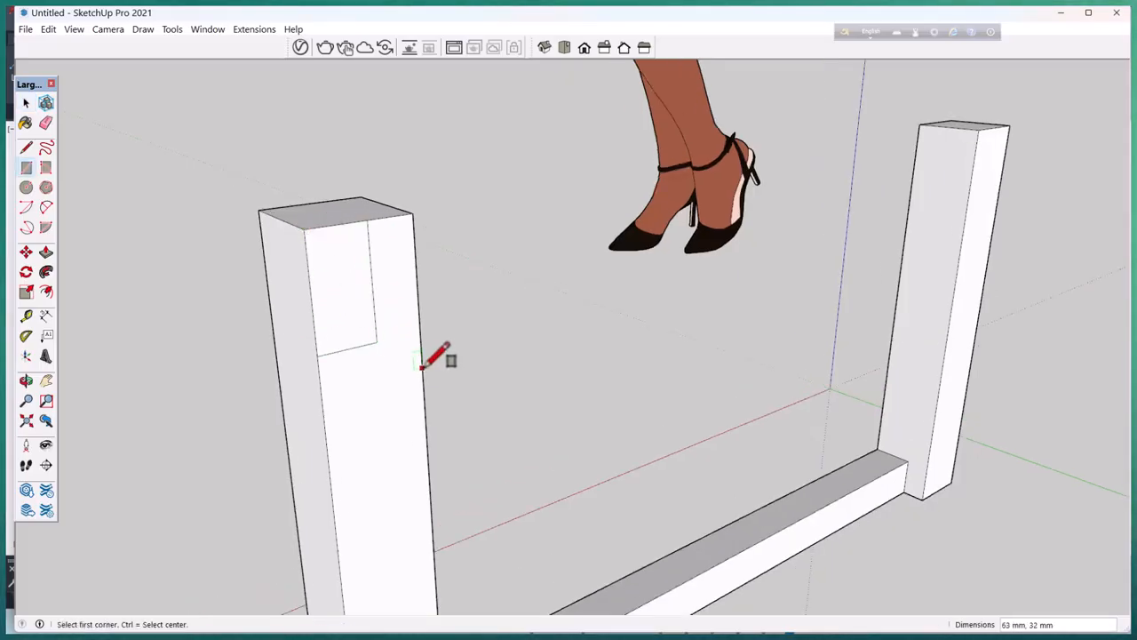
# - Push/Pull the top rectangle across to the neighbouring leg, forming a top rail above the second bottom rail
pyautogui.press('p')
pyautogui.click(336, 291)
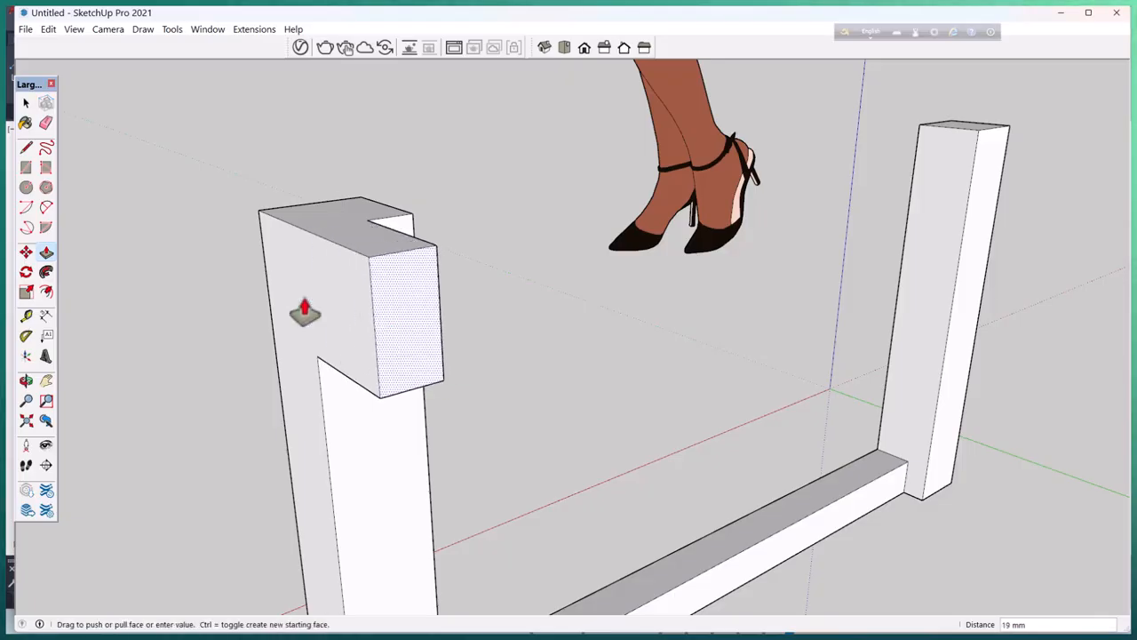
pyautogui.scroll(-5, 311, 294)
pyautogui.scroll(-1, 355, 342)
pyautogui.scroll(2, 485, 405)
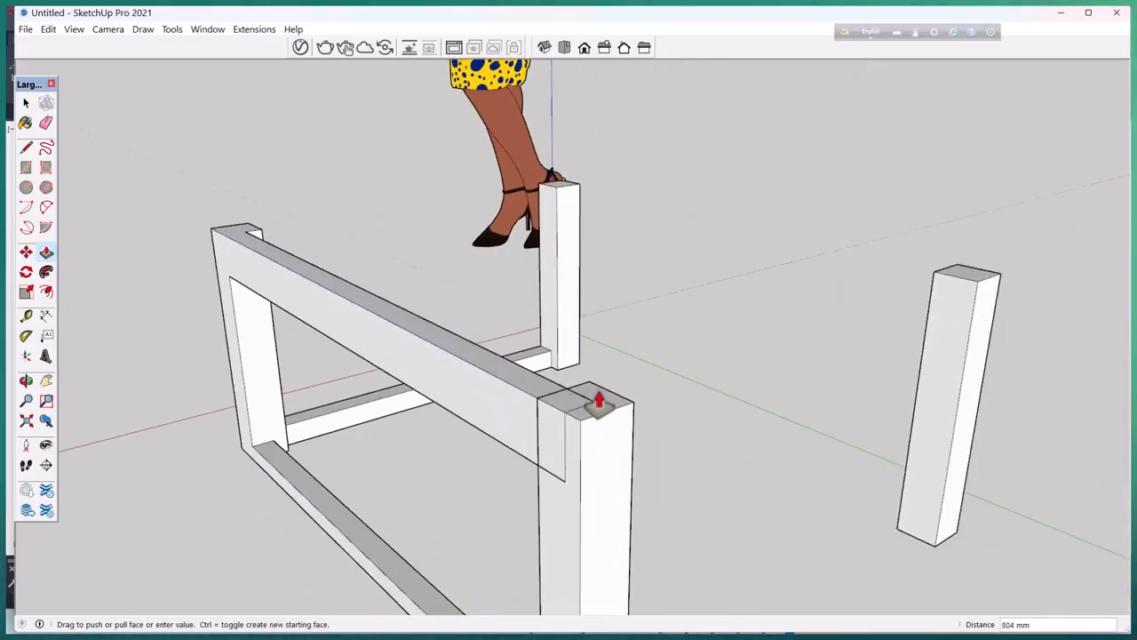
pyautogui.scroll(3, 452, 351)
pyautogui.moveTo(452, 350); pyautogui.dragTo(456, 311, button='middle')
# - Inspect the top rail by selecting its top face and the upper and lower edges of its outer side
pyautogui.click(516, 320)
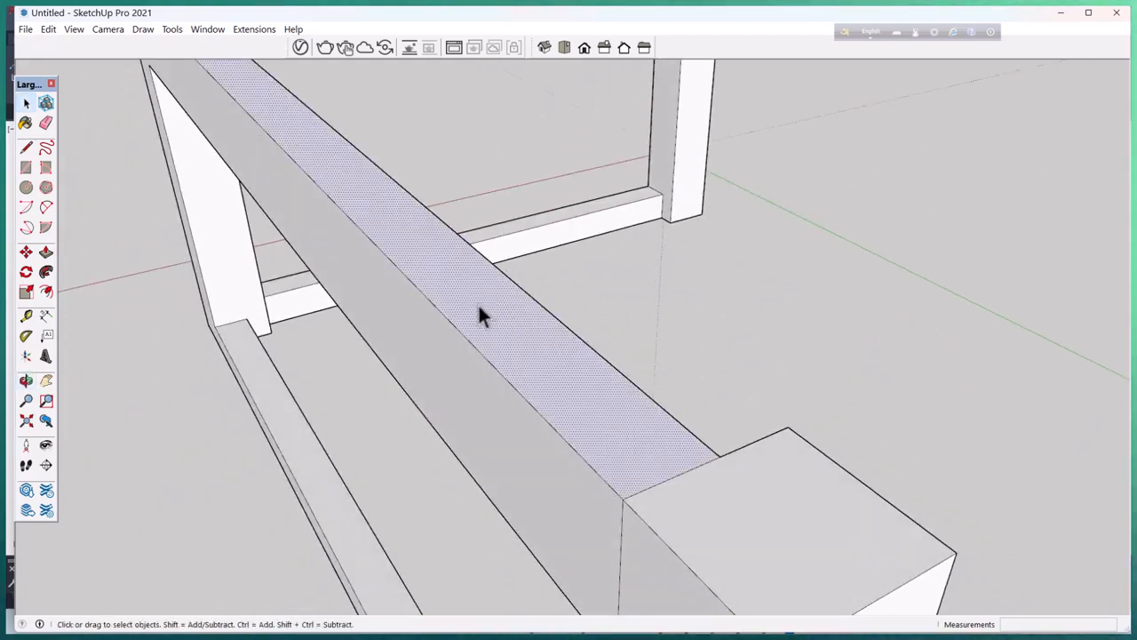
pyautogui.moveTo(477, 325); pyautogui.dragTo(530, 404, button='middle')
pyautogui.click(530, 396)
pyautogui.scroll(-3, 531, 396)
pyautogui.scroll(2, 636, 209)
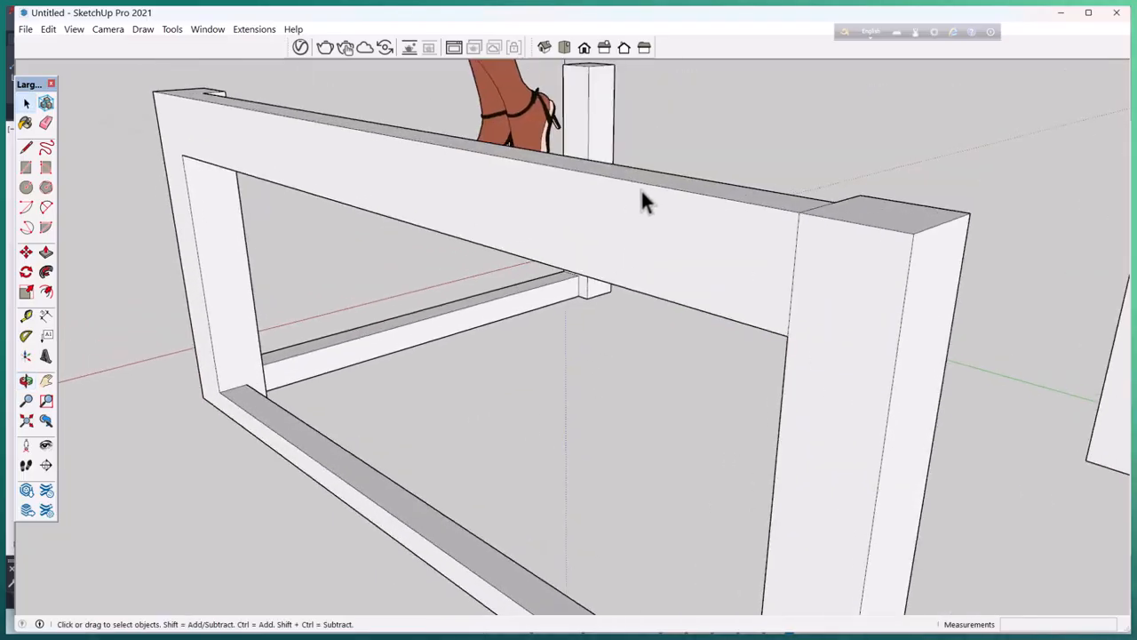
pyautogui.click(645, 189)
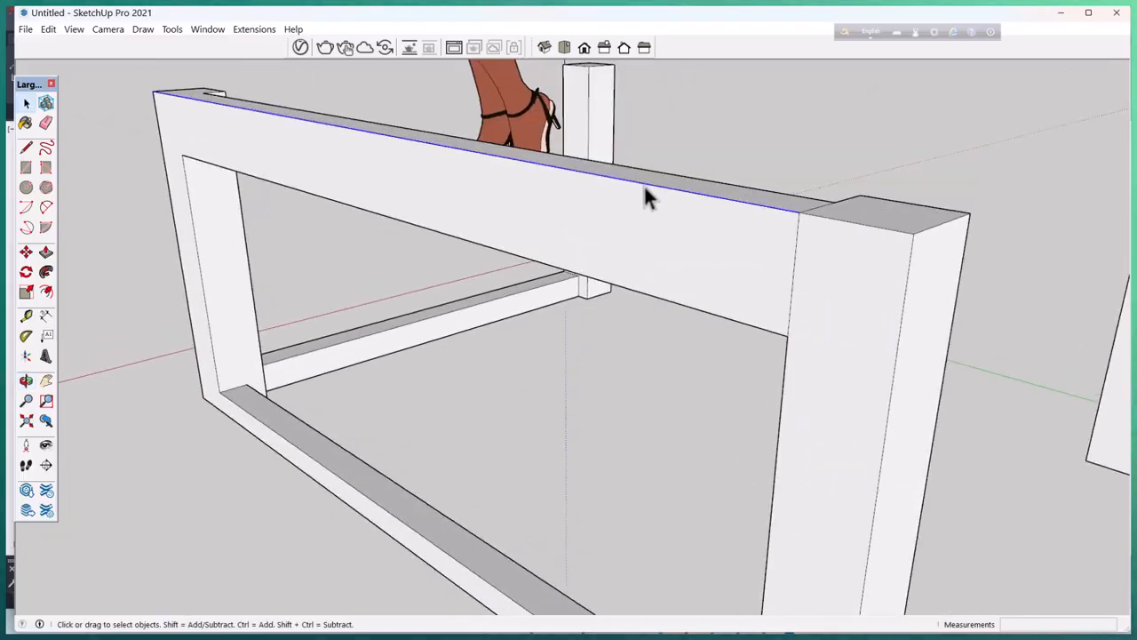
pyautogui.click(641, 294)
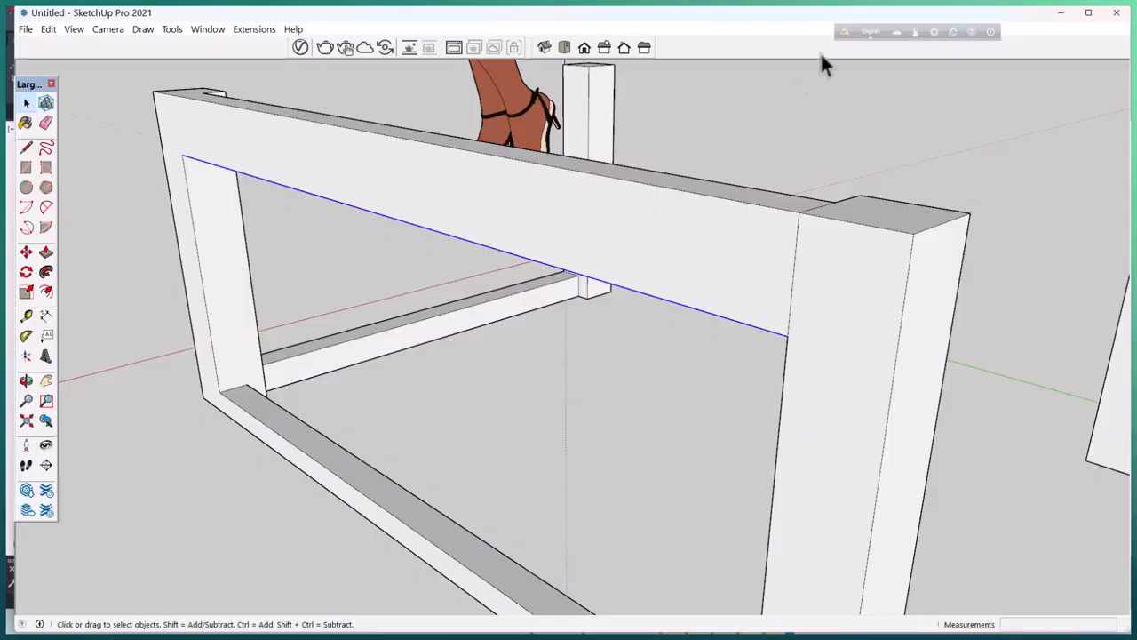
# - Switch to File Explorer, go up to the 4.SOFTWARE folder and open the 02 Singapore structure drawing (7-08-2024) in a maximized AutoCAD window
pyautogui.click(1060, 13)
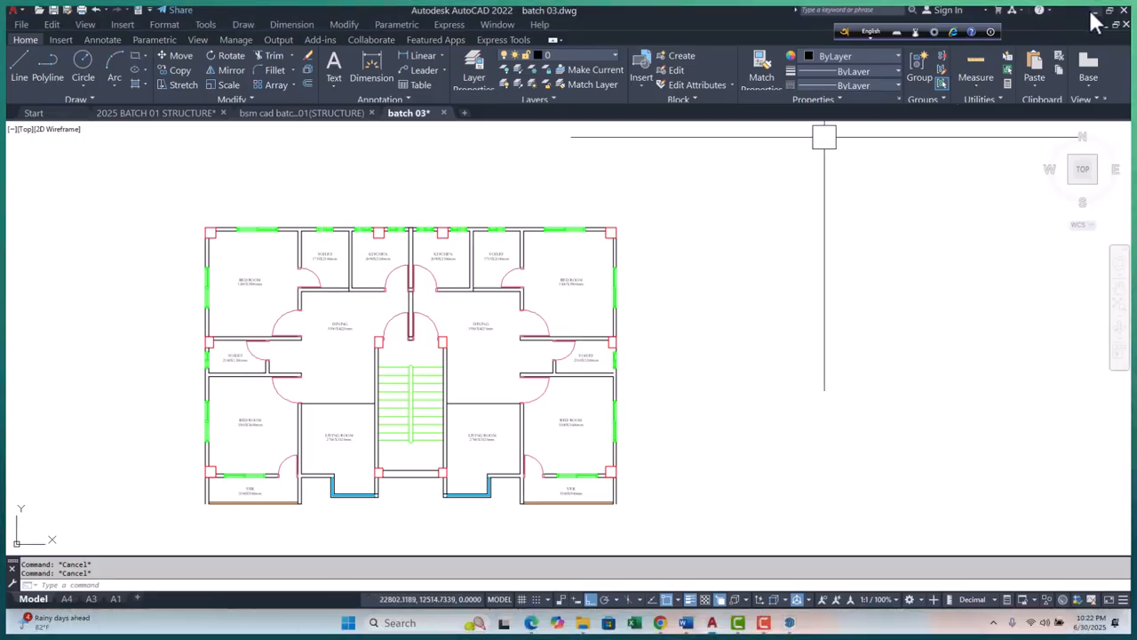
pyautogui.click(1094, 11)
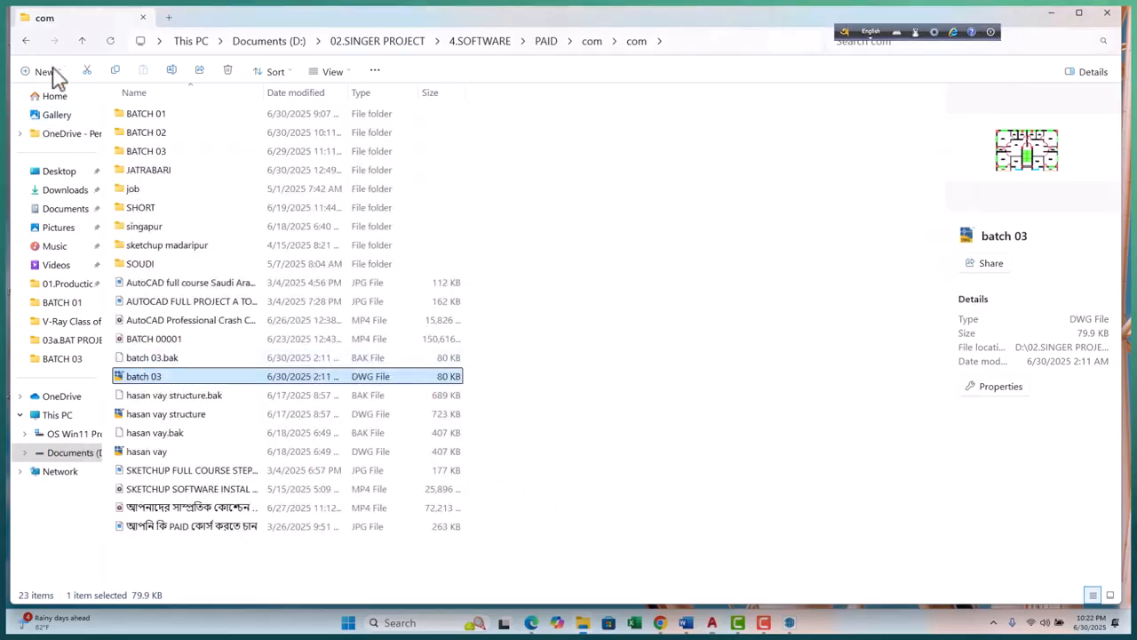
pyautogui.click(82, 44)
pyautogui.click(81, 44)
pyautogui.click(82, 44)
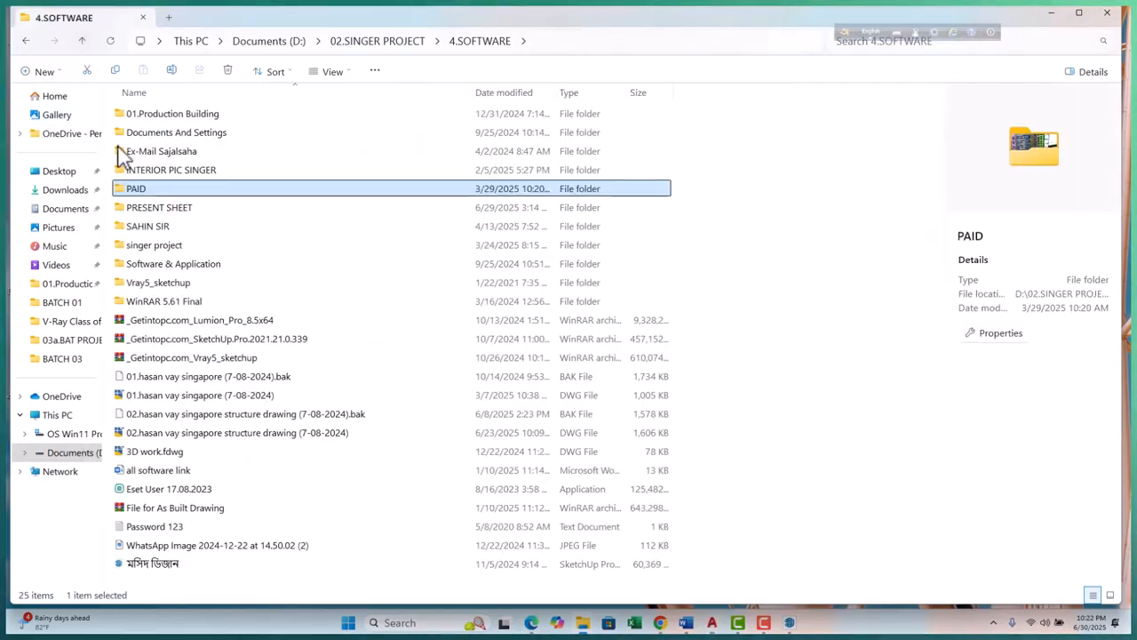
pyautogui.doubleClick(204, 435)
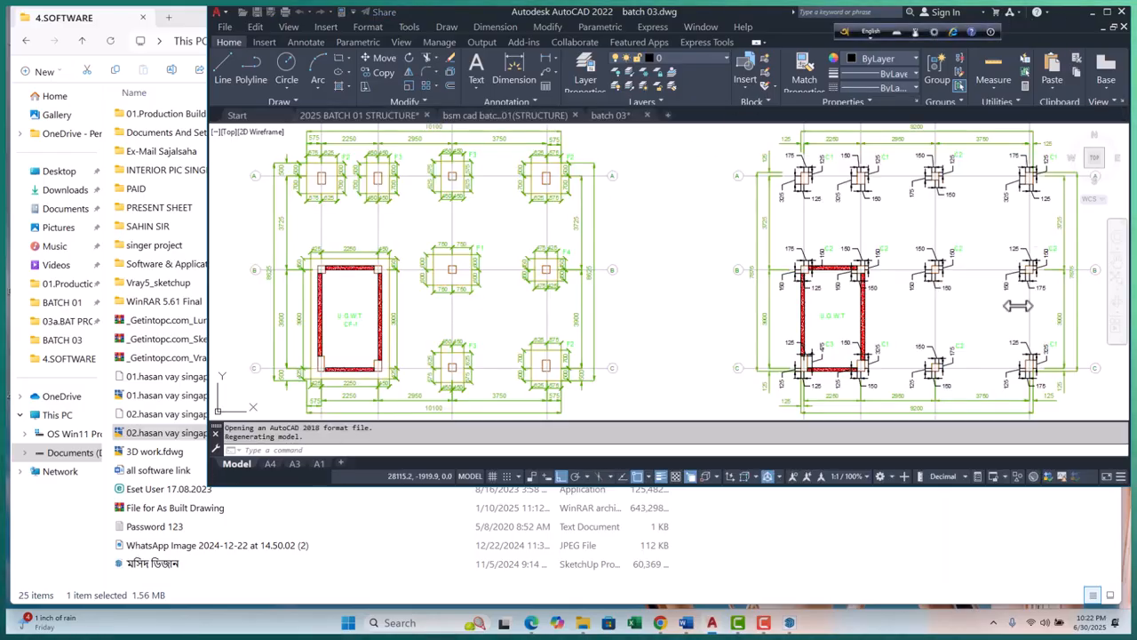
pyautogui.click(701, 223)
pyautogui.click(1108, 12)
# - Examine beam GB-01 between the columns along the upper edge of the Grade Beam Layout Plan
pyautogui.scroll(-10, 640, 290)
pyautogui.scroll(5, 677, 347)
pyautogui.scroll(15, 395, 322)
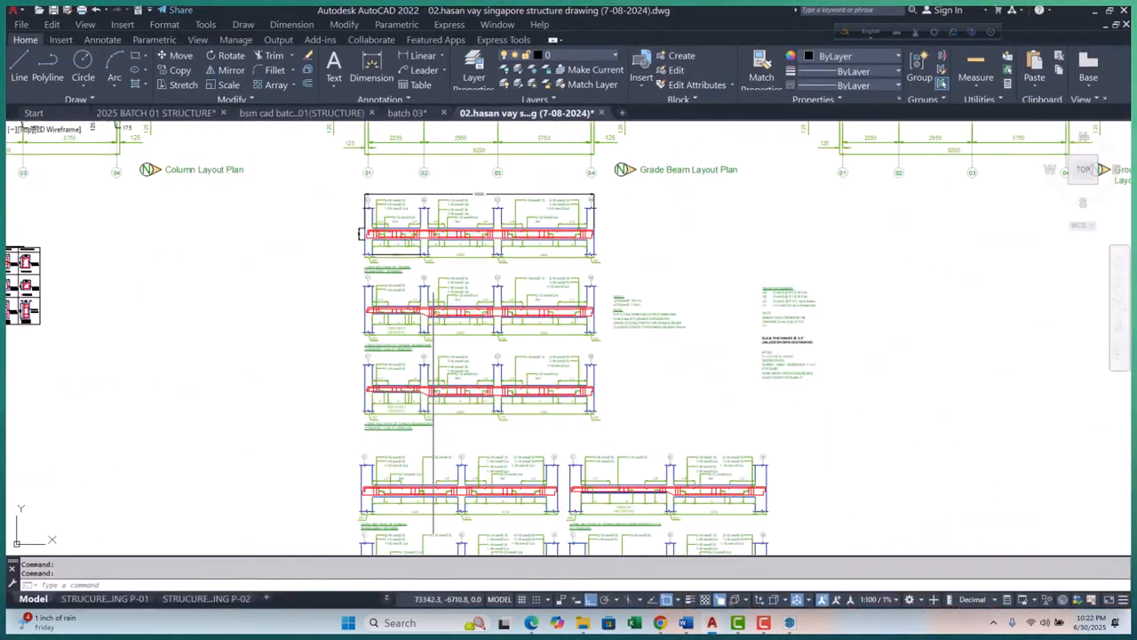
pyautogui.scroll(-6, 393, 317)
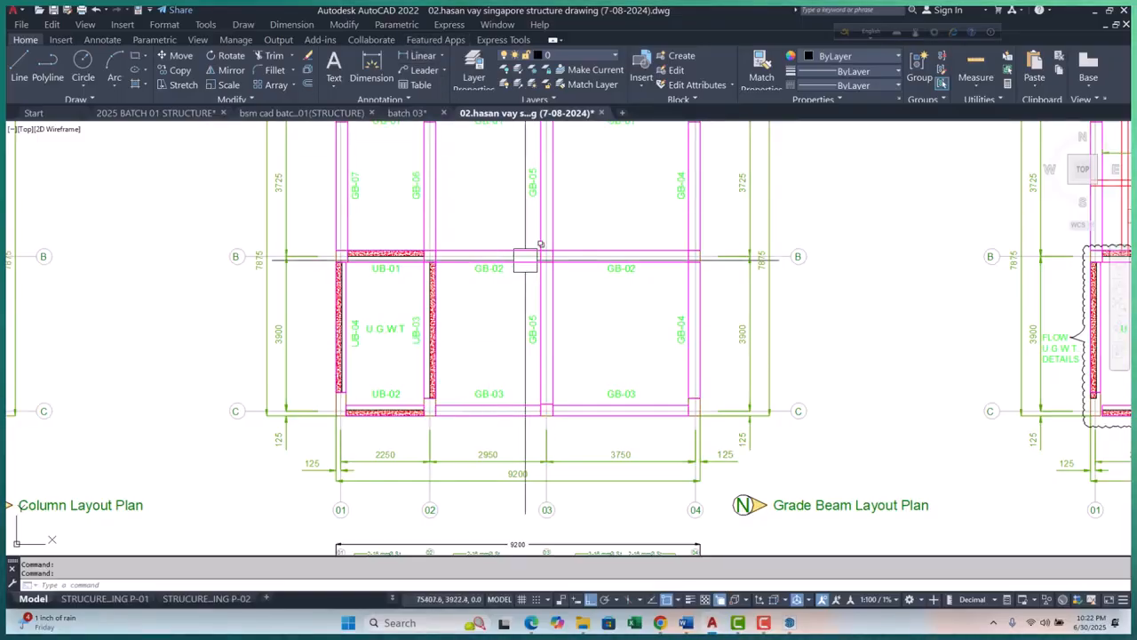
pyautogui.scroll(6, 524, 260)
pyautogui.scroll(-8, 254, 346)
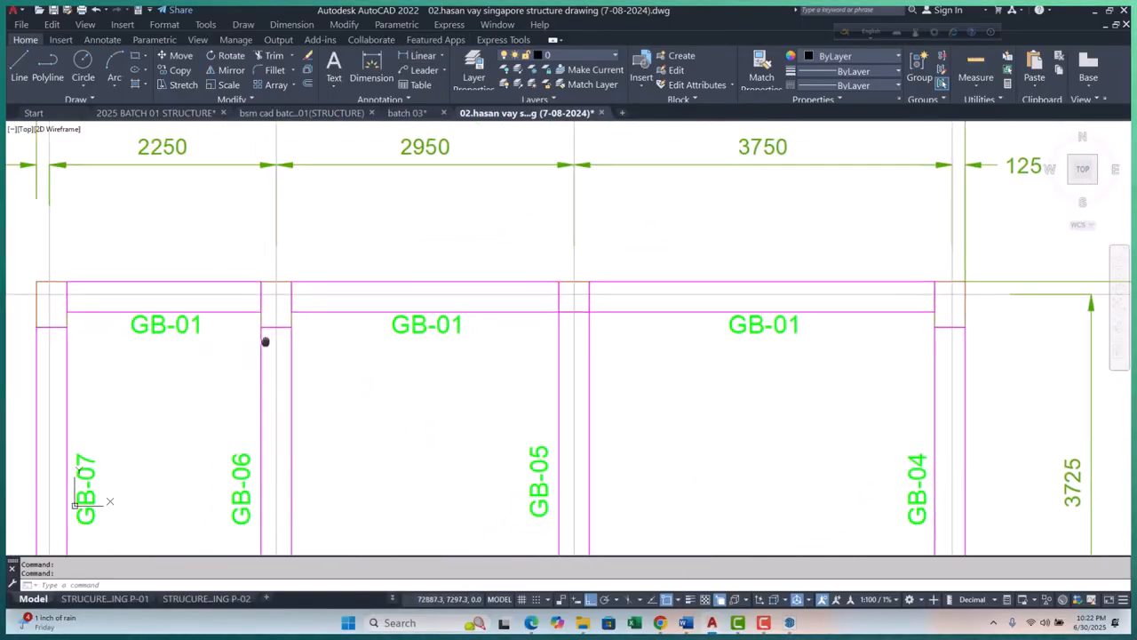
pyautogui.scroll(7, 265, 314)
pyautogui.scroll(-10, 399, 279)
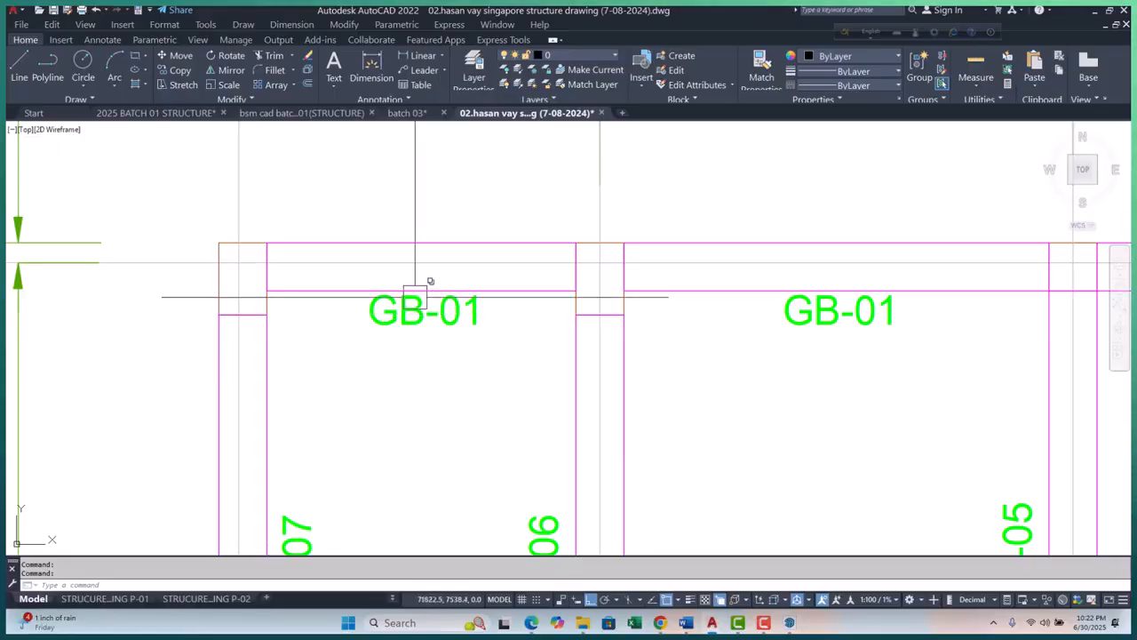
# - Examine the long section of grade beam GB01 below the plan, from its depth dimension along the spans
pyautogui.scroll(-2, 443, 263)
pyautogui.scroll(12, 507, 317)
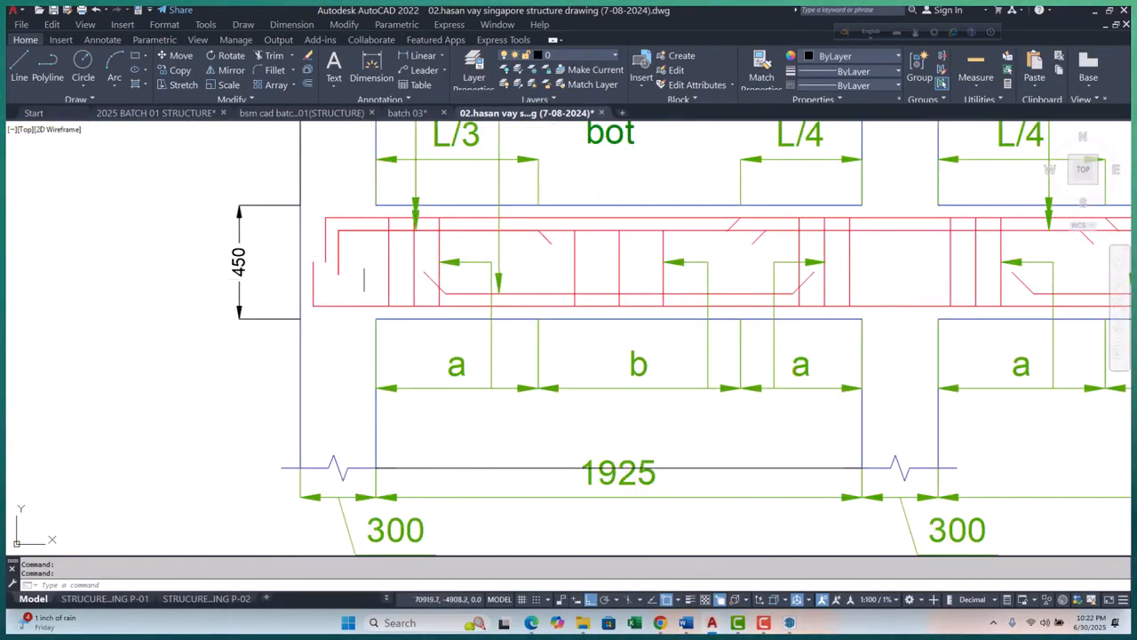
pyautogui.moveTo(364, 278); pyautogui.dragTo(371, 312, button='middle')
pyautogui.scroll(-4, 224, 278)
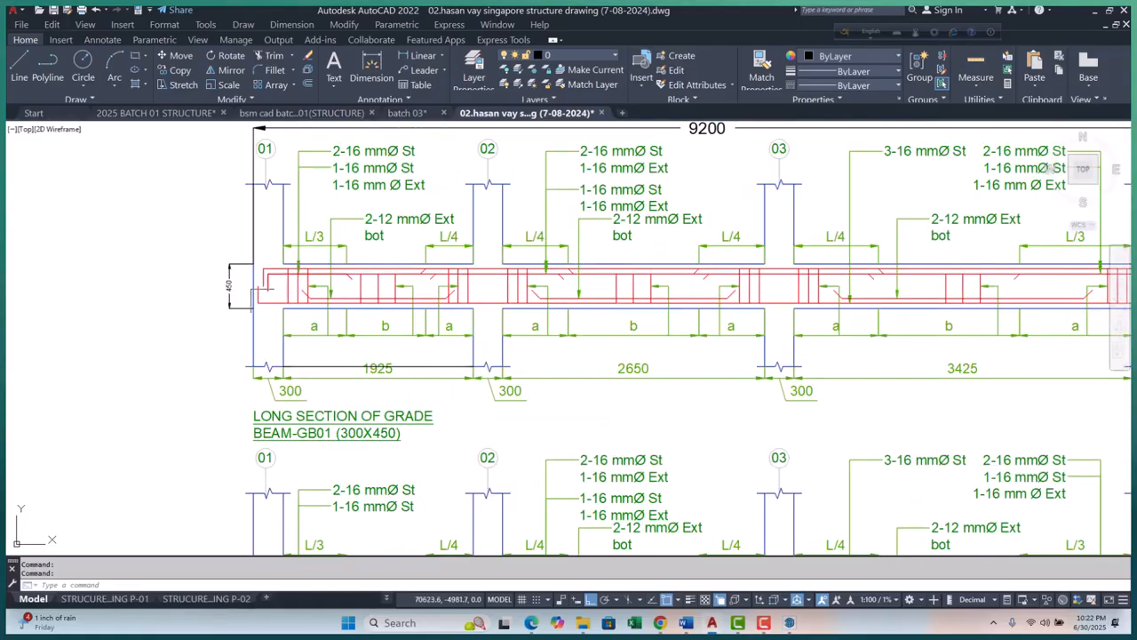
pyautogui.scroll(2, 262, 294)
pyautogui.moveTo(247, 288); pyautogui.dragTo(222, 323, button='middle')
pyautogui.scroll(-4, 223, 321)
pyautogui.moveTo(482, 318); pyautogui.dragTo(300, 319, button='middle')
pyautogui.scroll(-4, 352, 292)
pyautogui.moveTo(453, 352); pyautogui.dragTo(224, 369, button='middle')
pyautogui.scroll(-4, 224, 369)
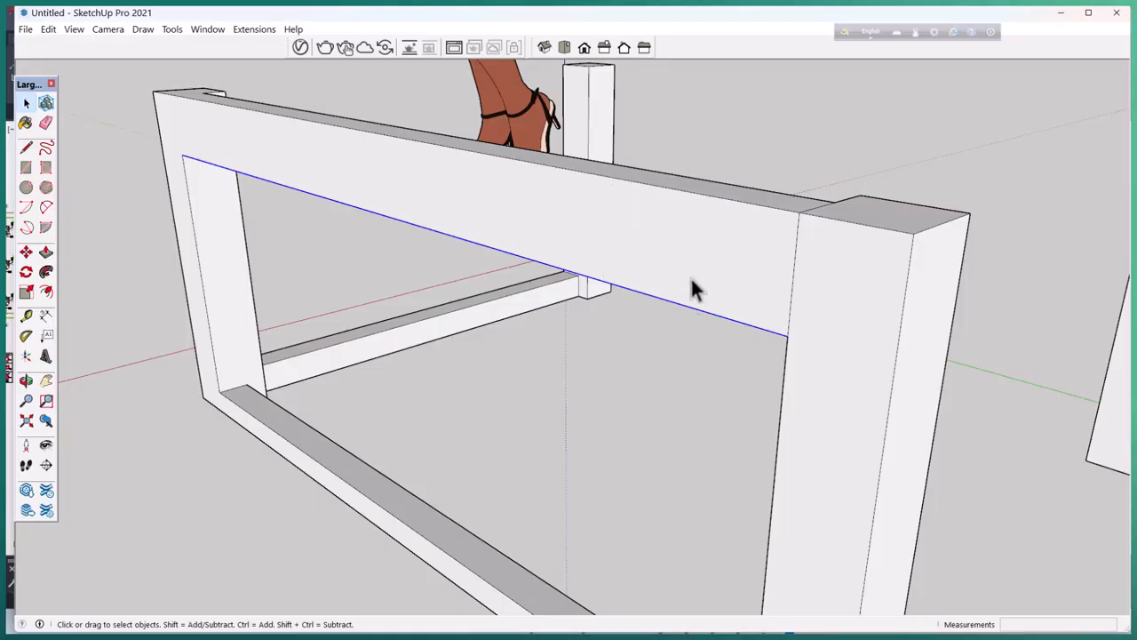
# - In SketchUp, view the frame's top rail and corner leg from above, and minimize SketchUp to return to the AutoCAD drawing
pyautogui.moveTo(627, 279); pyautogui.dragTo(731, 238, button='middle')
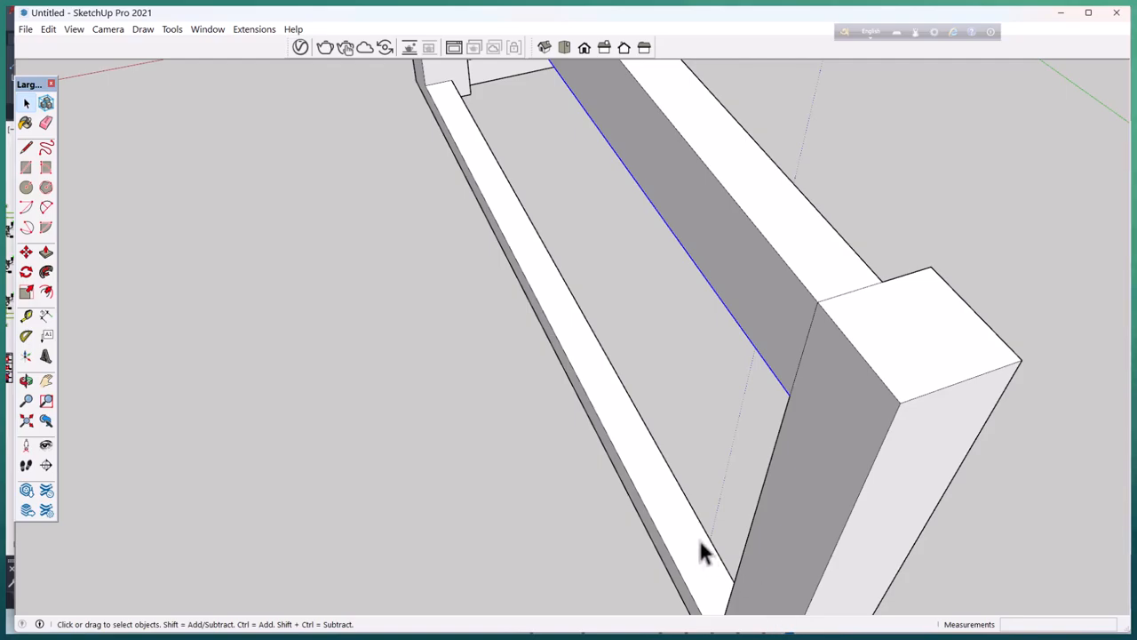
pyautogui.click(1061, 13)
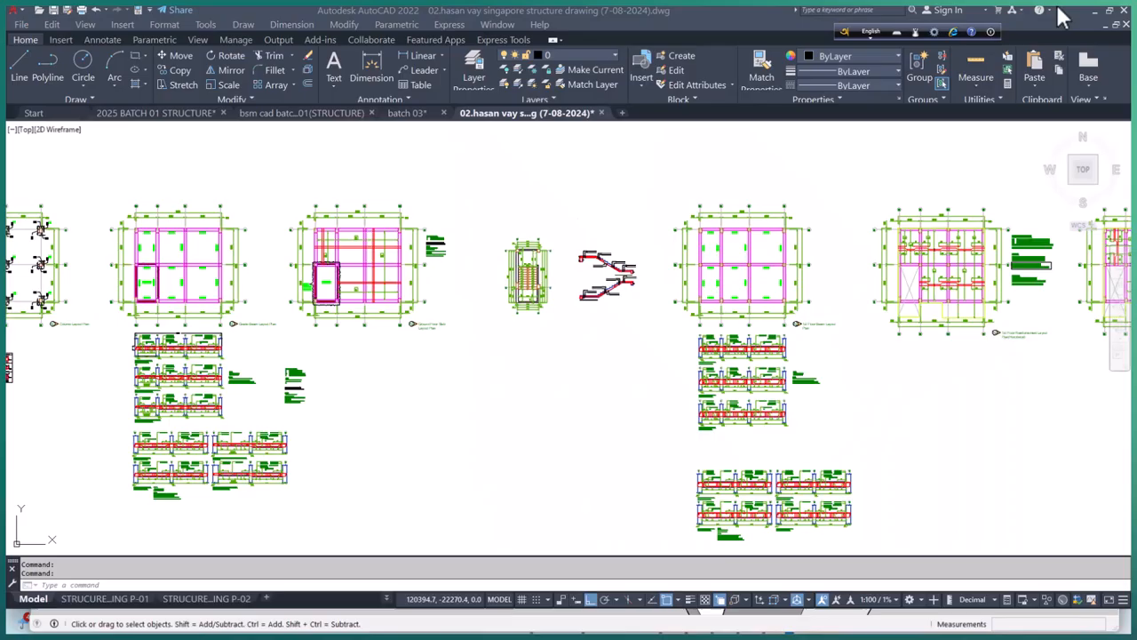
# - Measure the width of beam FB-07 in the 1st Floor Beam Layout Plan with a linear dimension, without placing it
pyautogui.scroll(10, 726, 282)
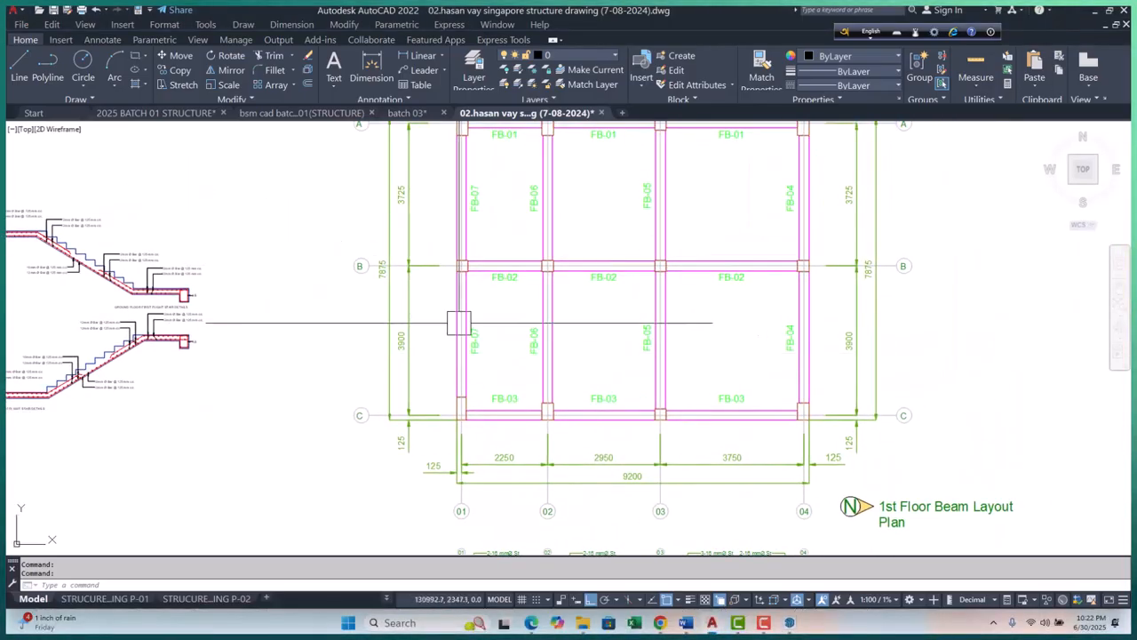
pyautogui.moveTo(478, 319); pyautogui.dragTo(489, 344, button='middle')
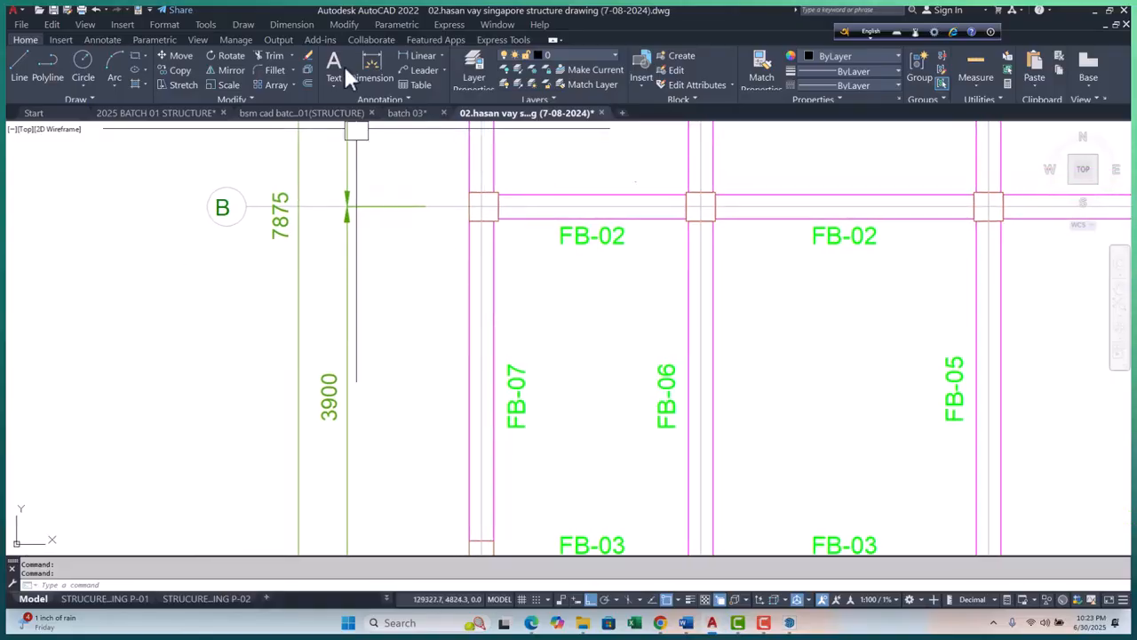
pyautogui.click(405, 54)
pyautogui.scroll(4, 498, 316)
pyautogui.click(419, 319)
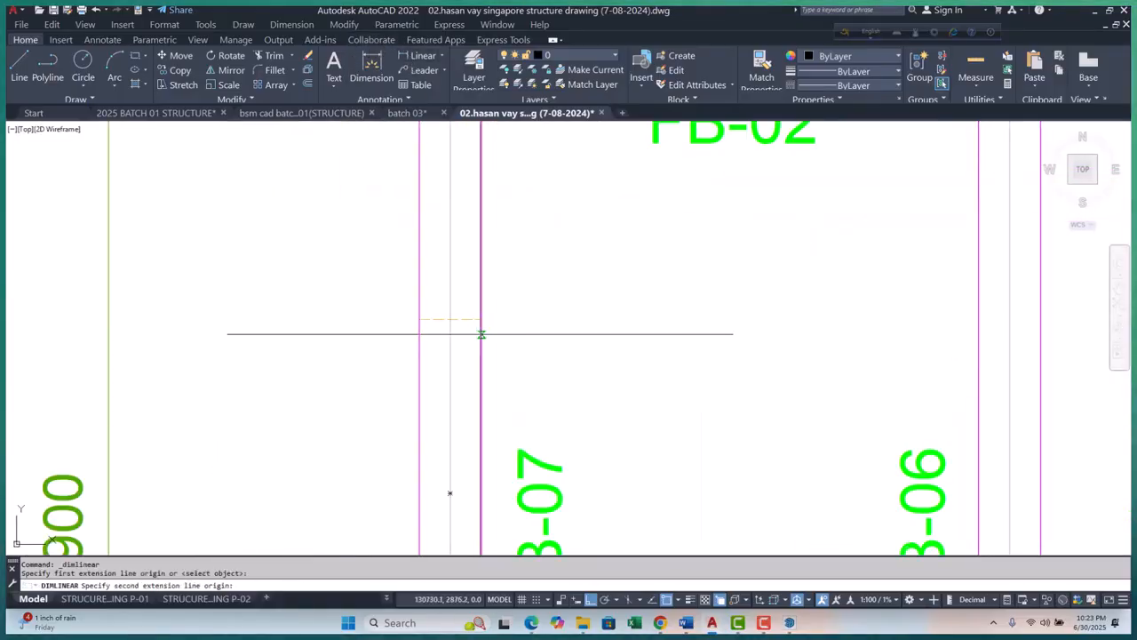
pyautogui.click(482, 319)
pyautogui.scroll(-2, 525, 257)
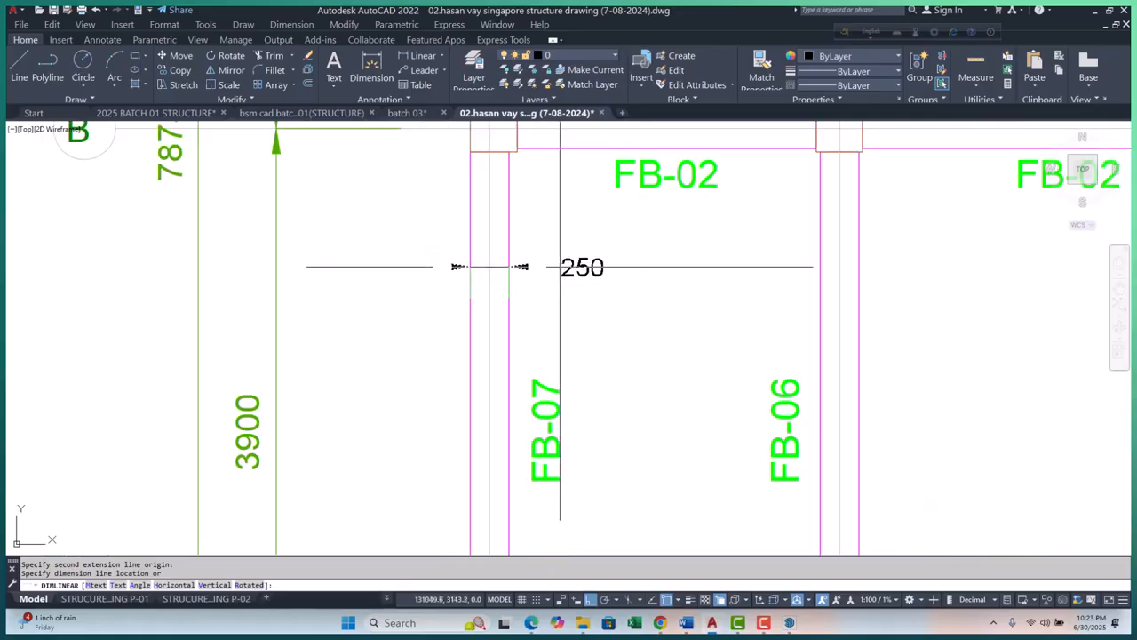
pyautogui.scroll(-8, 524, 266)
pyautogui.press('Escape')
pyautogui.press('Escape')
# - Examine the Grade Beam Layout Plan around UB-02 and GB-03, and the column footing plans and sections
pyautogui.scroll(5, 548, 268)
pyautogui.scroll(-6, 548, 268)
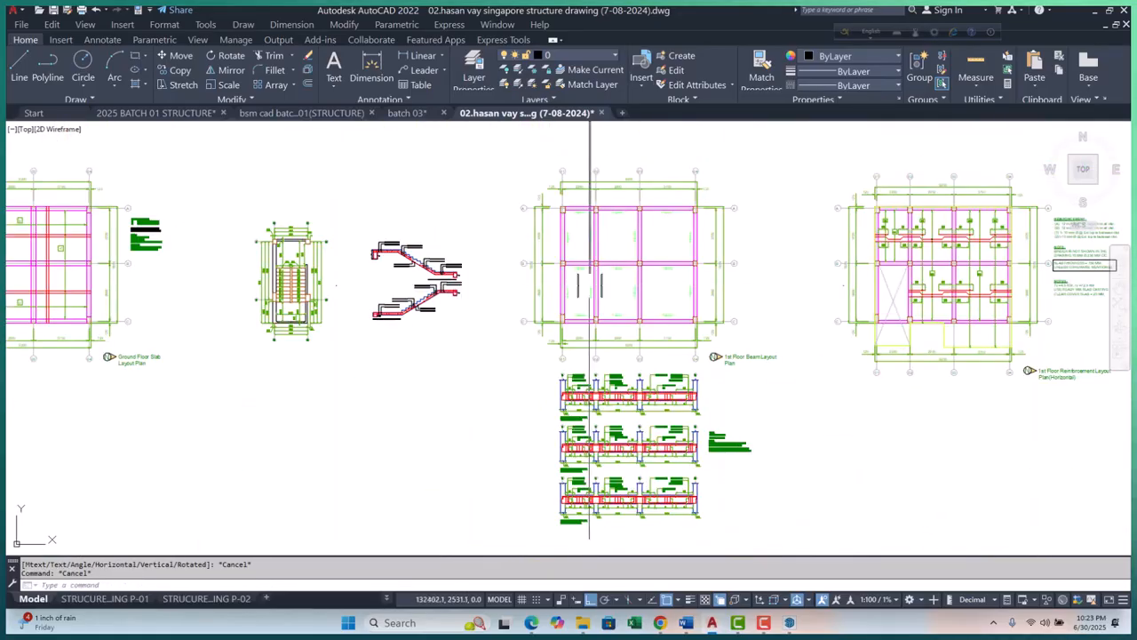
pyautogui.scroll(3, 277, 399)
pyautogui.scroll(8, 283, 188)
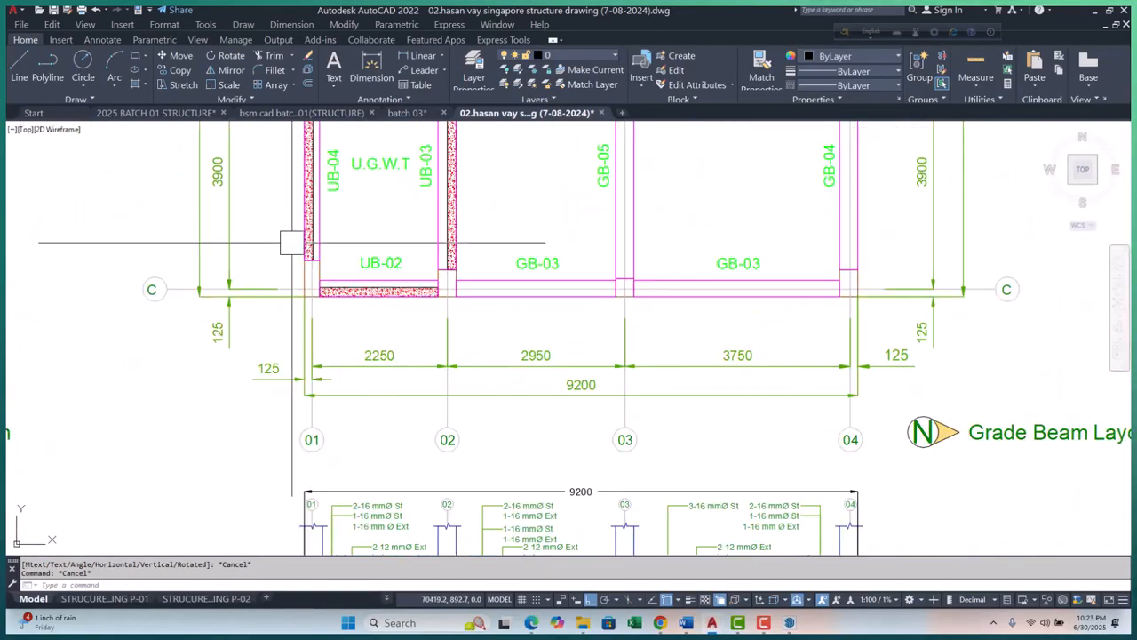
pyautogui.scroll(-8, 386, 233)
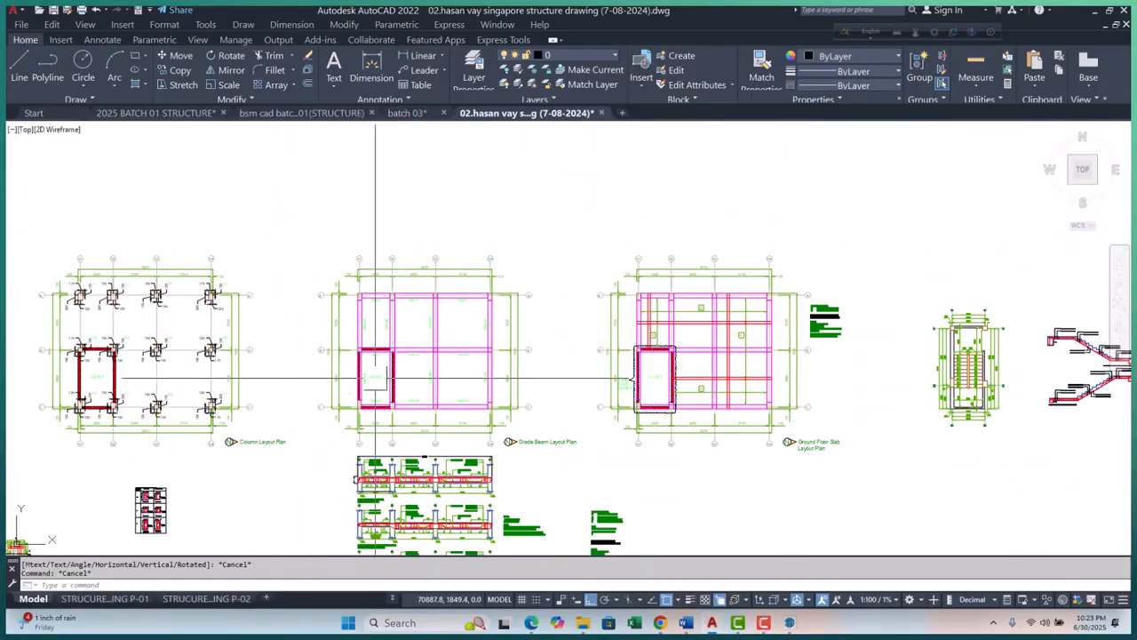
pyautogui.scroll(-4, 271, 410)
pyautogui.moveTo(267, 396); pyautogui.dragTo(345, 369, button='middle')
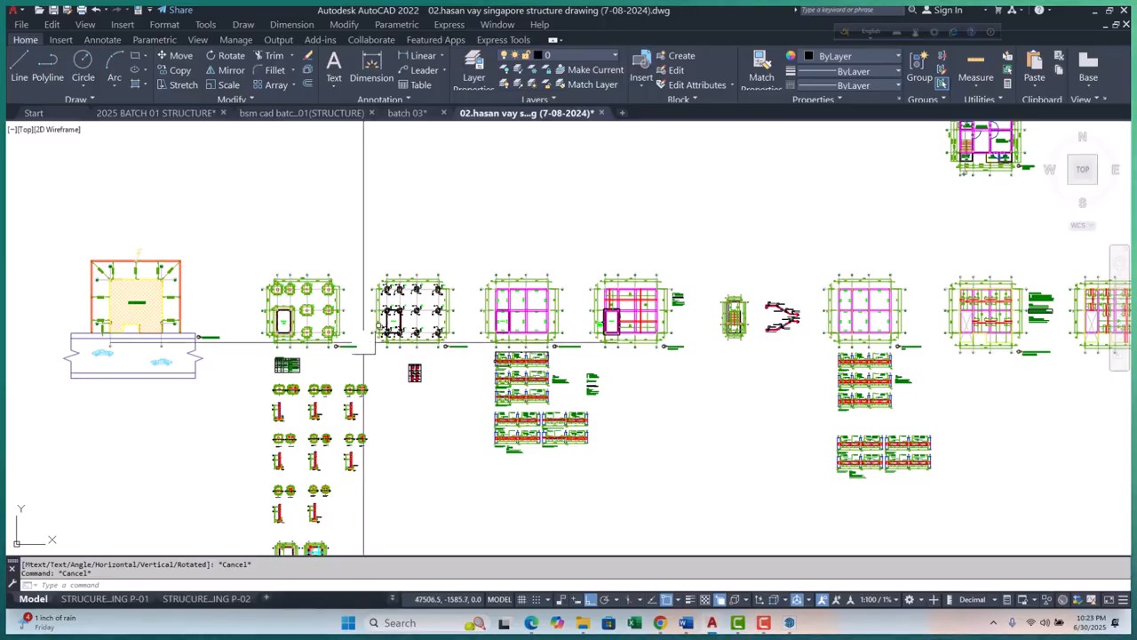
pyautogui.scroll(10, 323, 356)
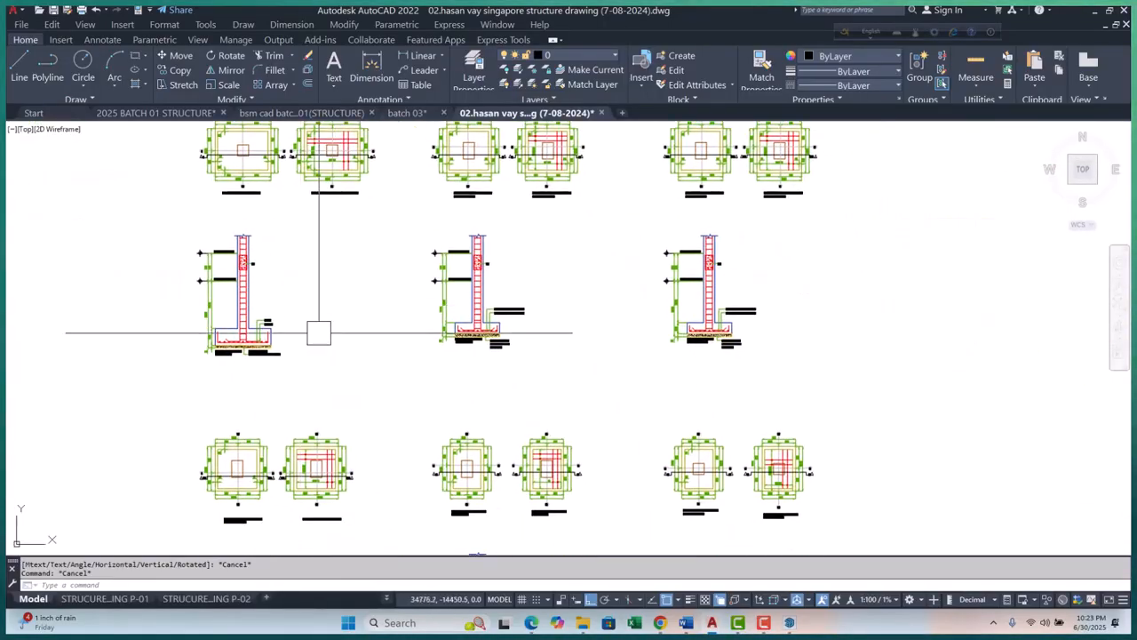
pyautogui.scroll(-10, 147, 248)
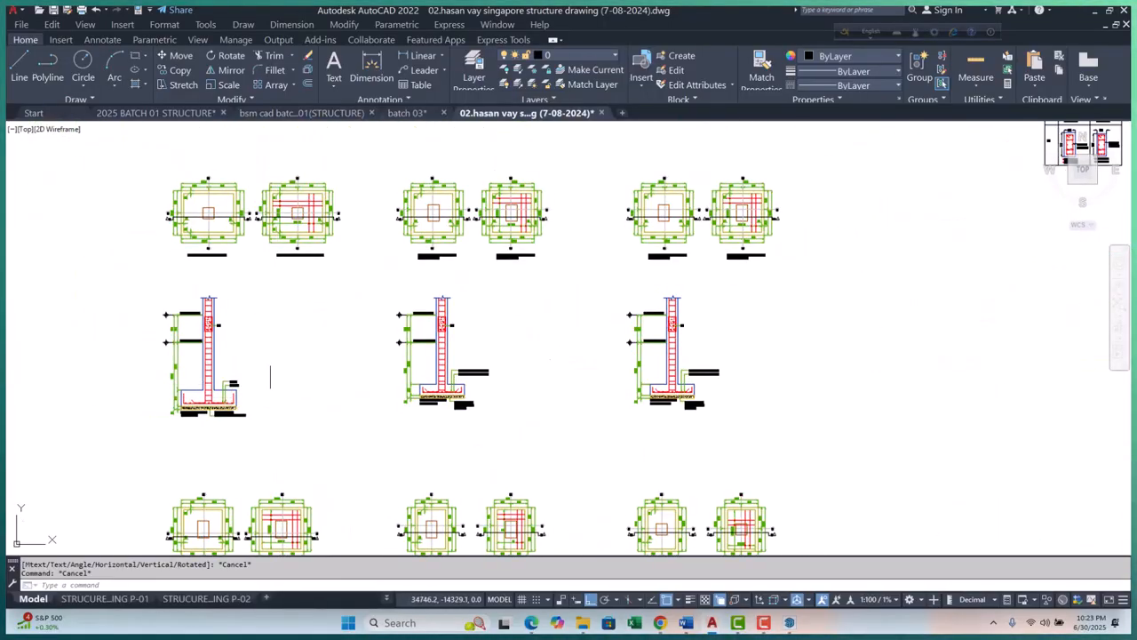
# - Examine the U.G.W.T layout plans, combined footing section CF1 and the manhole reinforcement in the tank's top slab plan
pyautogui.scroll(8, 355, 391)
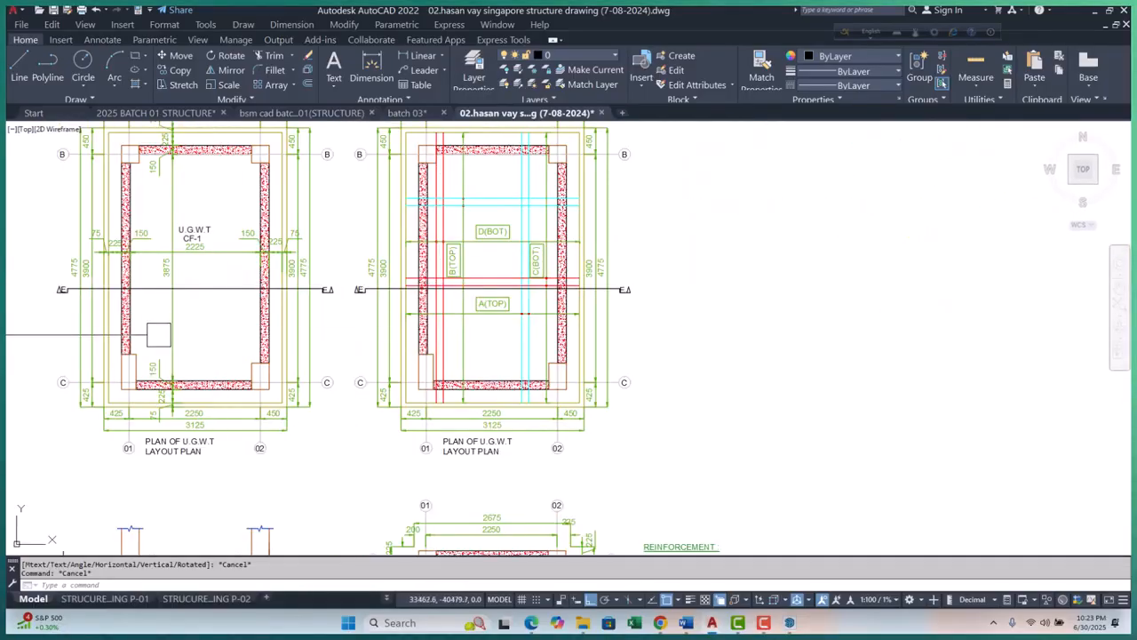
pyautogui.scroll(-4, 163, 364)
pyautogui.scroll(7, 351, 337)
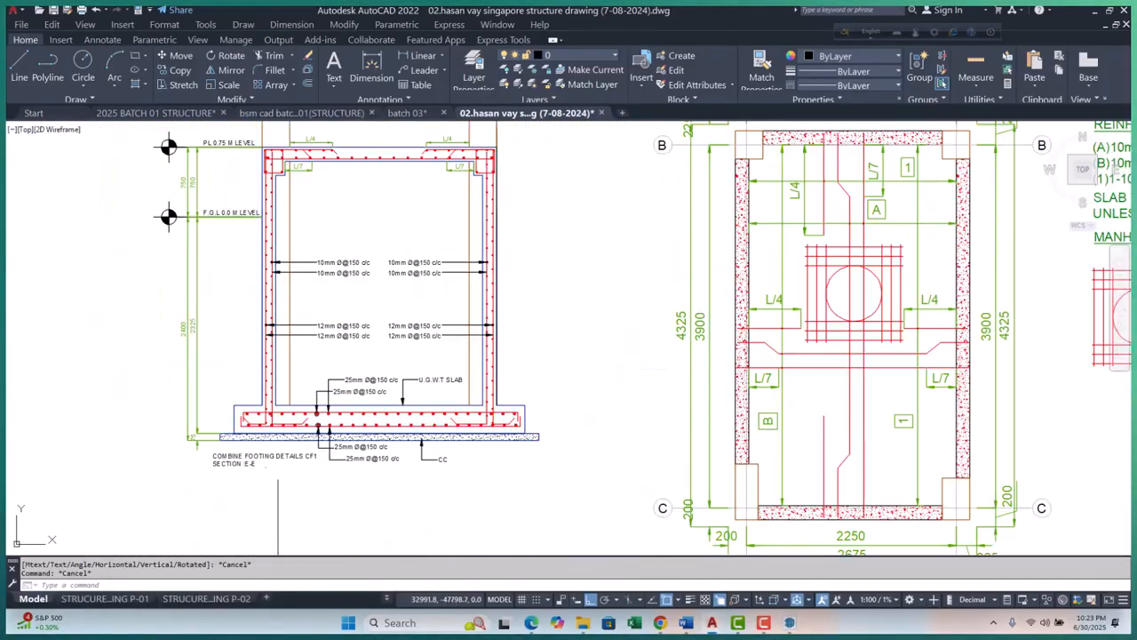
pyautogui.scroll(-5, 351, 337)
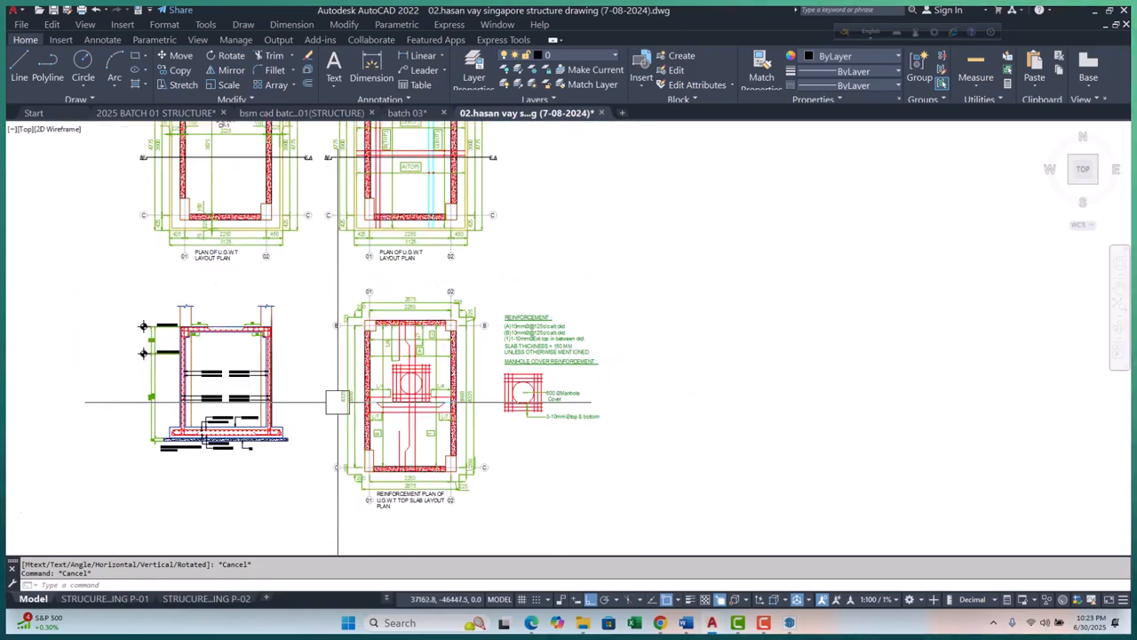
pyautogui.scroll(5, 399, 395)
pyautogui.scroll(4, 344, 408)
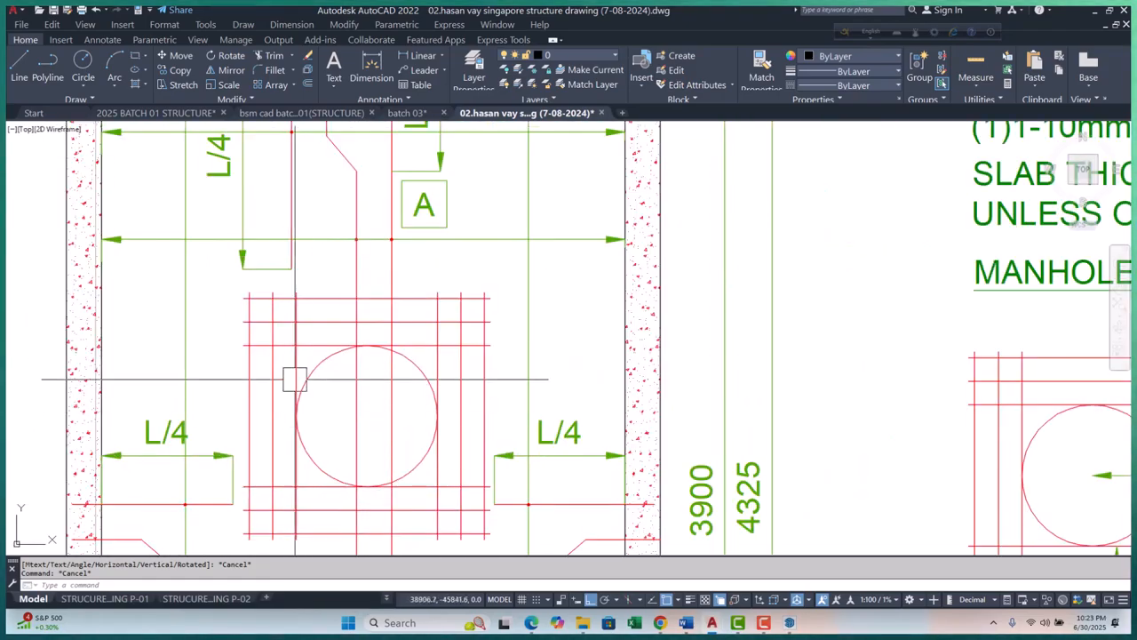
pyautogui.scroll(-8, 302, 394)
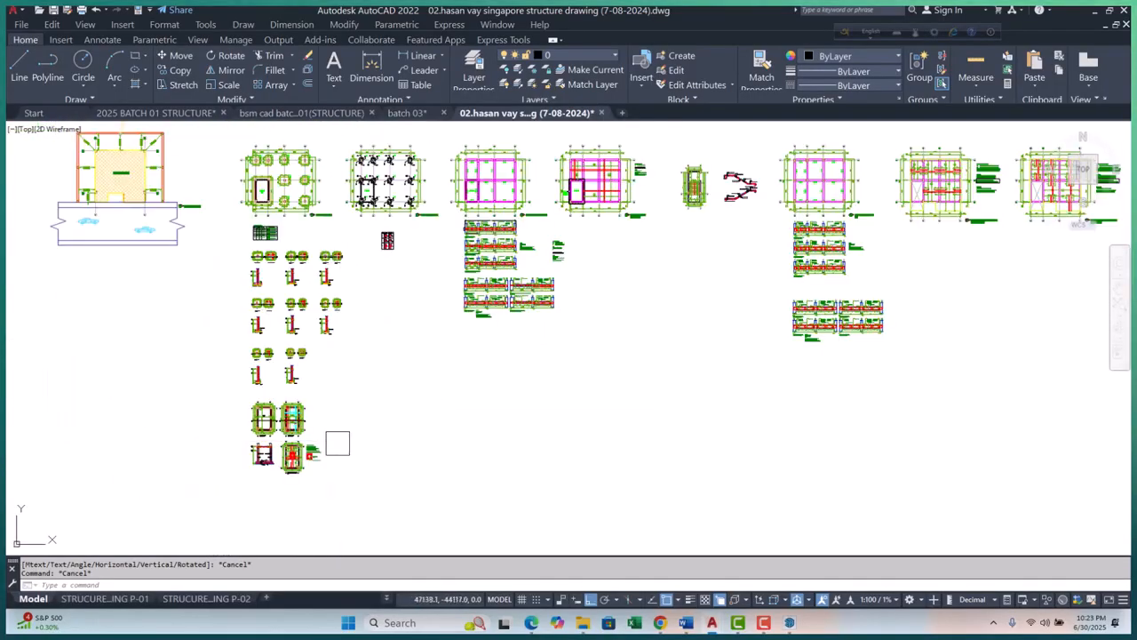
# - Examine the ground floor stair flight details, including their landings and the FB and LB beams
pyautogui.moveTo(679, 405); pyautogui.dragTo(447, 439, button='middle')
pyautogui.scroll(6, 447, 439)
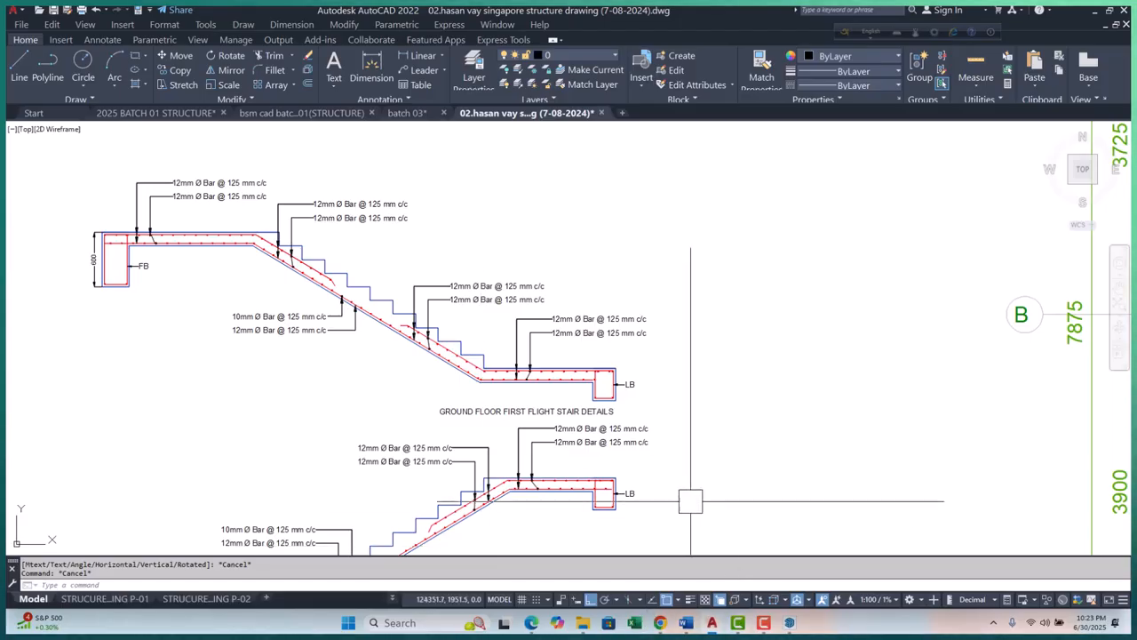
pyautogui.moveTo(533, 428); pyautogui.dragTo(567, 377, button='middle')
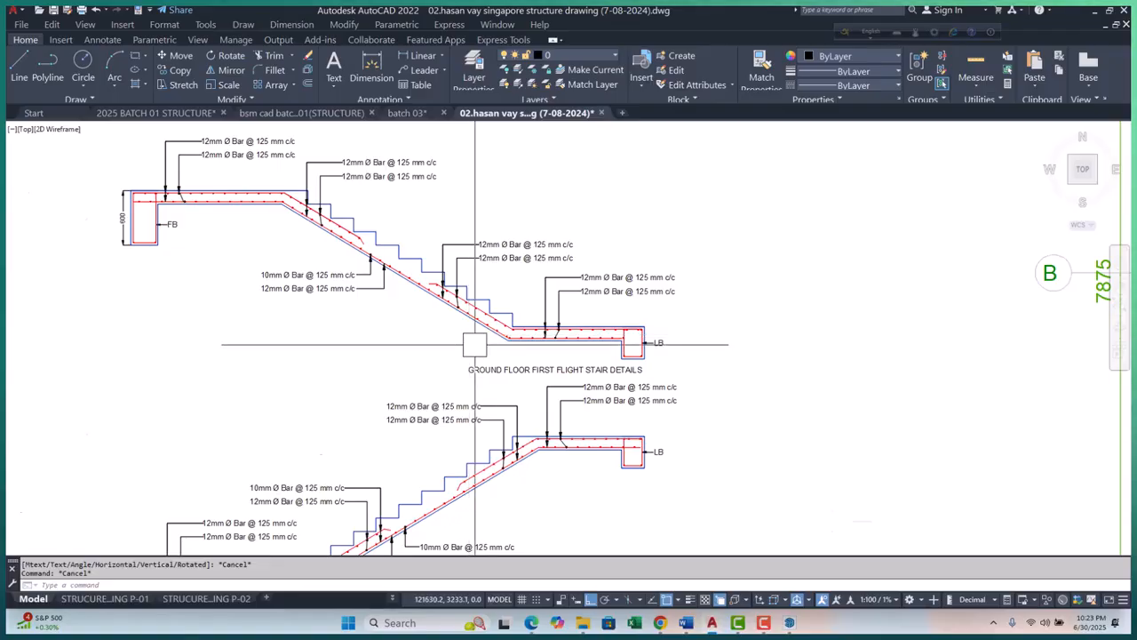
pyautogui.scroll(-3, 515, 373)
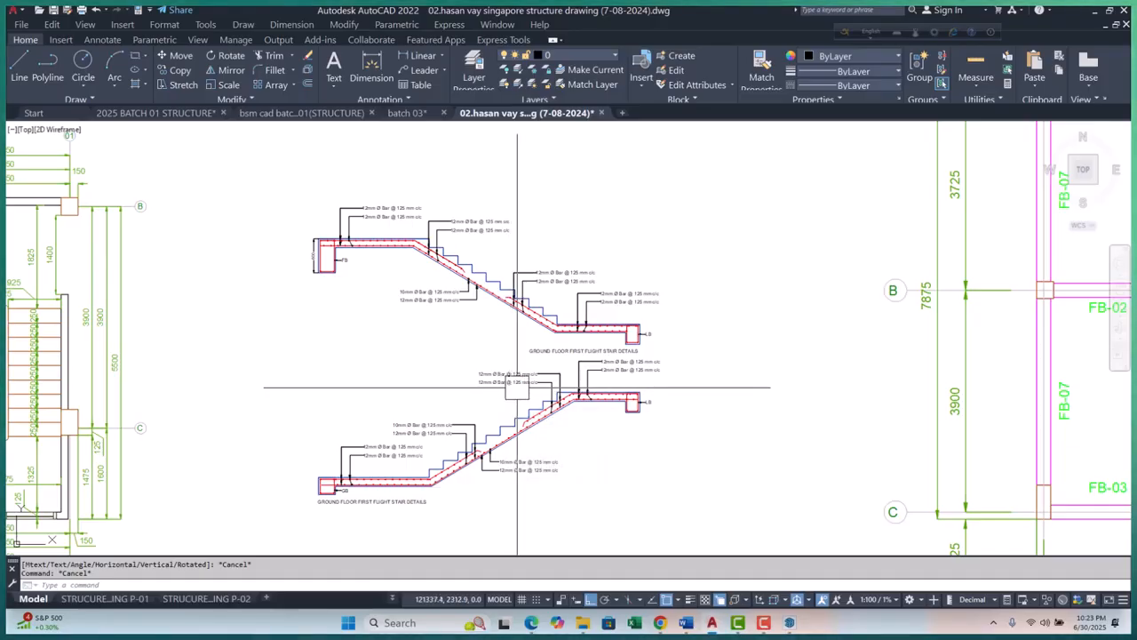
pyautogui.scroll(-6, 518, 386)
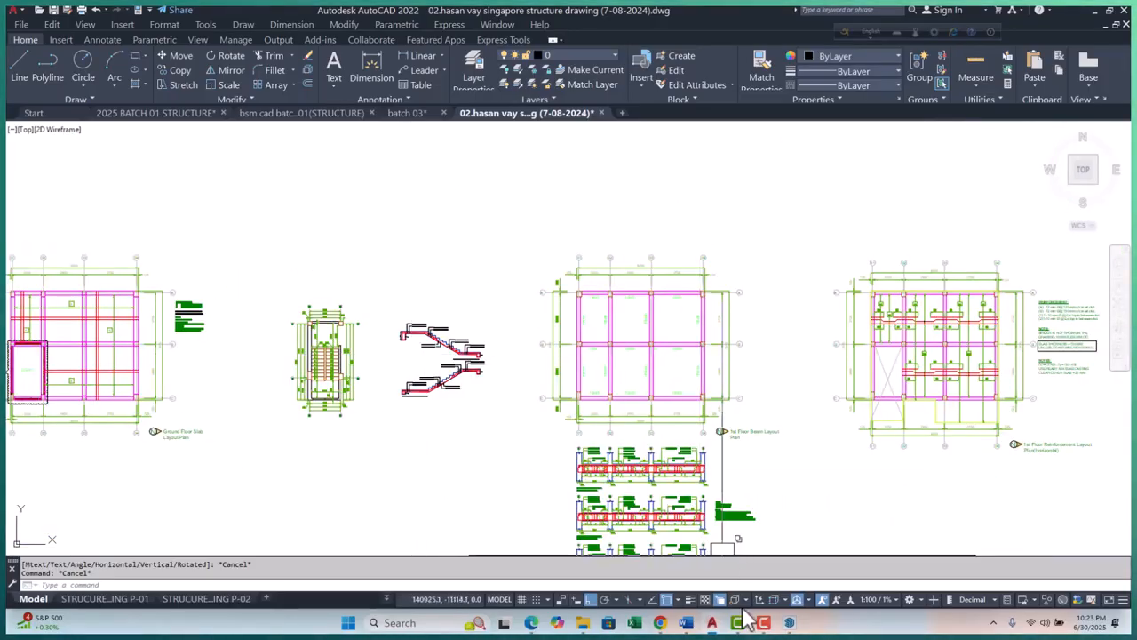